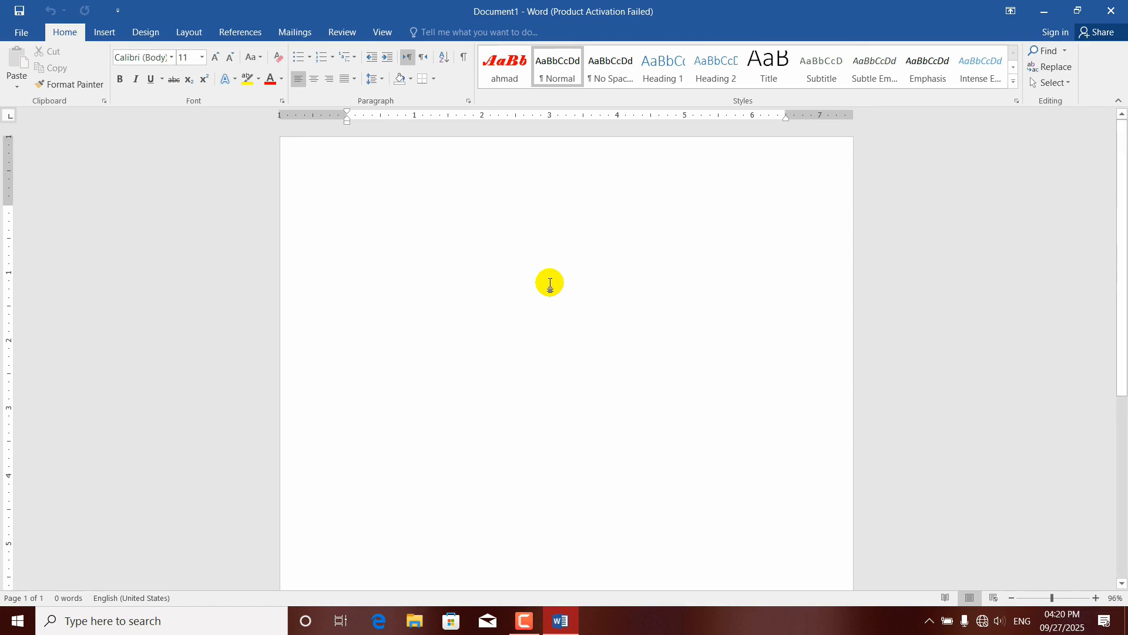
Fill the blank document with sample paragraphs by using the =rand() text generator.
{"action": "type", "text": "="}
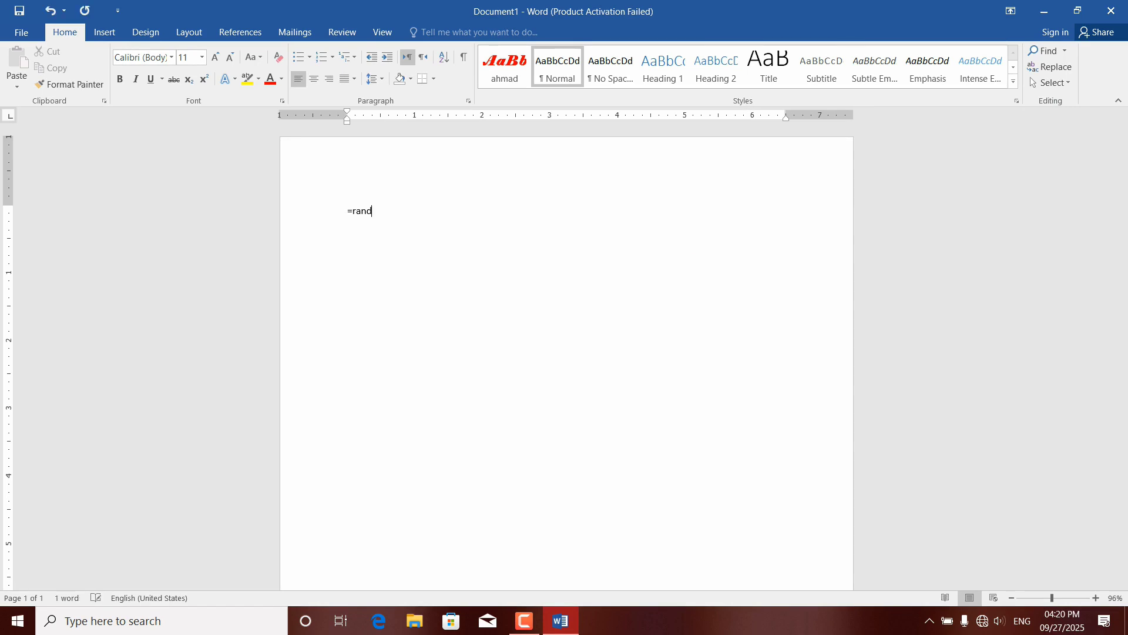
{"action": "type", "text": "rand()"}
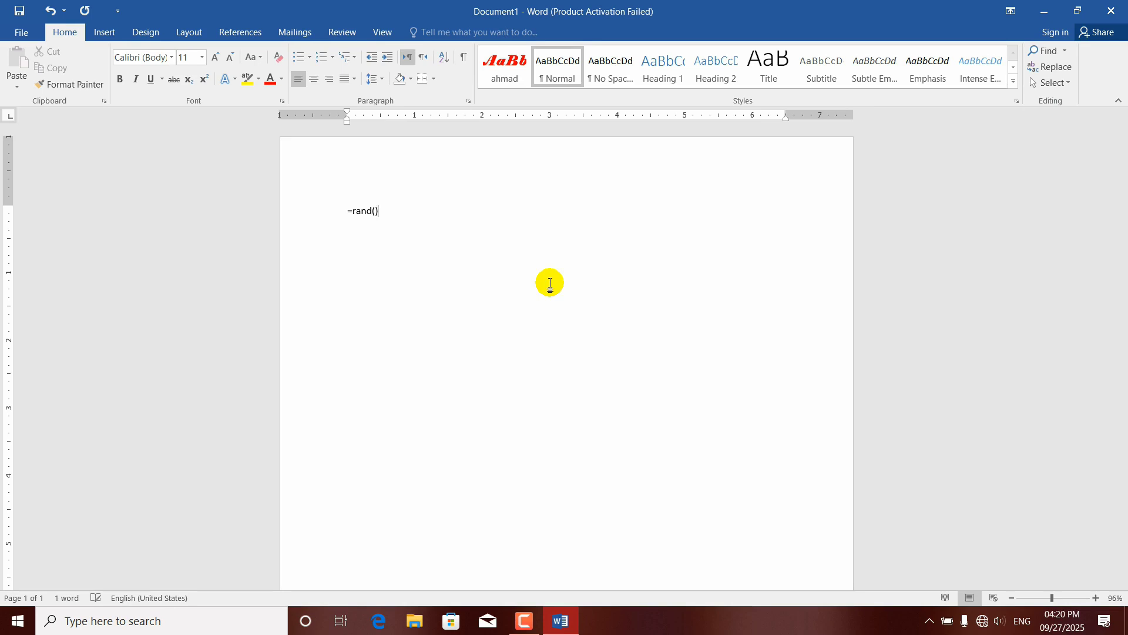
{"action": "key", "text": "BackSpace"}
{"action": "key", "text": "Return"}
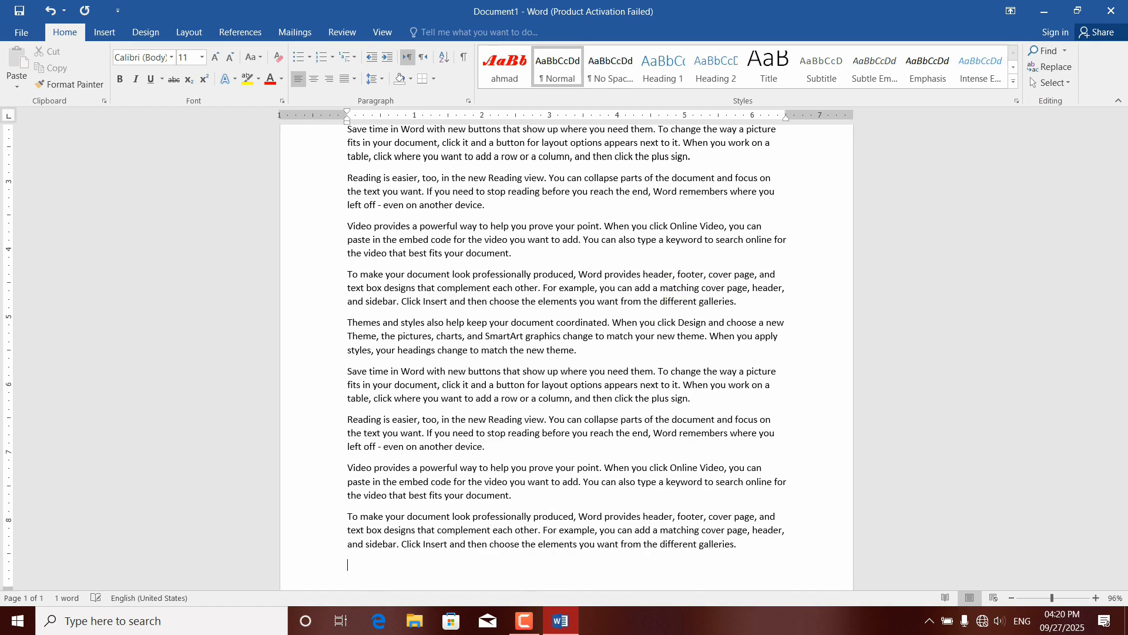
Insert a new line above the first paragraph of the document and enter "Kabul" on it.
{"action": "left_click_drag", "start_coordinate": [1123, 343], "coordinate": [1115, 143]}
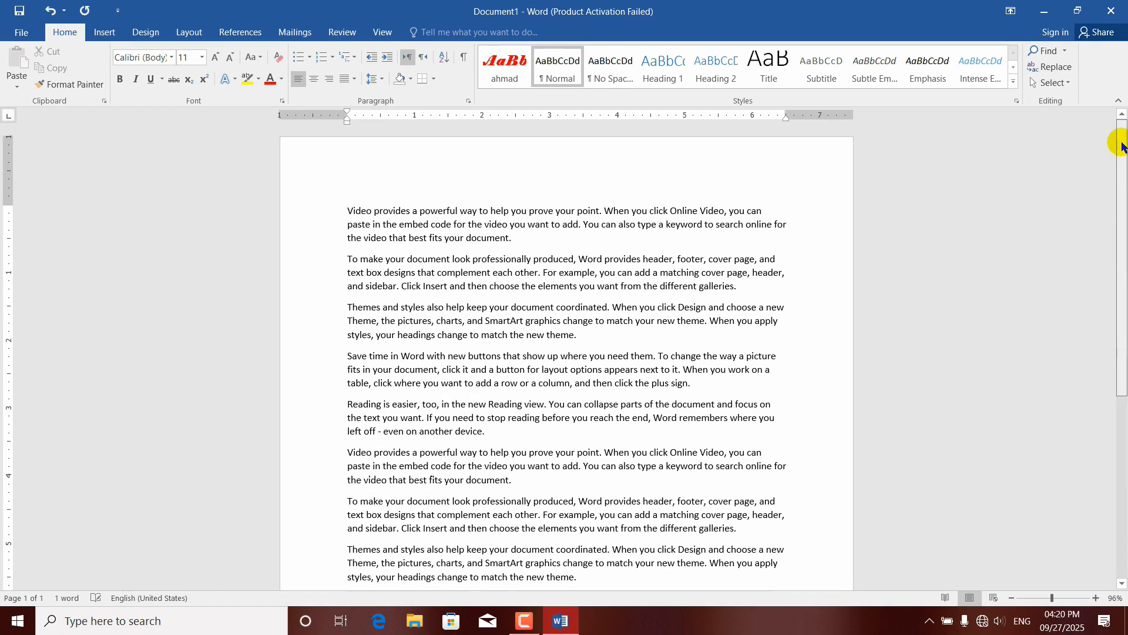
{"action": "left_click", "coordinate": [346, 210]}
{"action": "key", "text": "Return"}
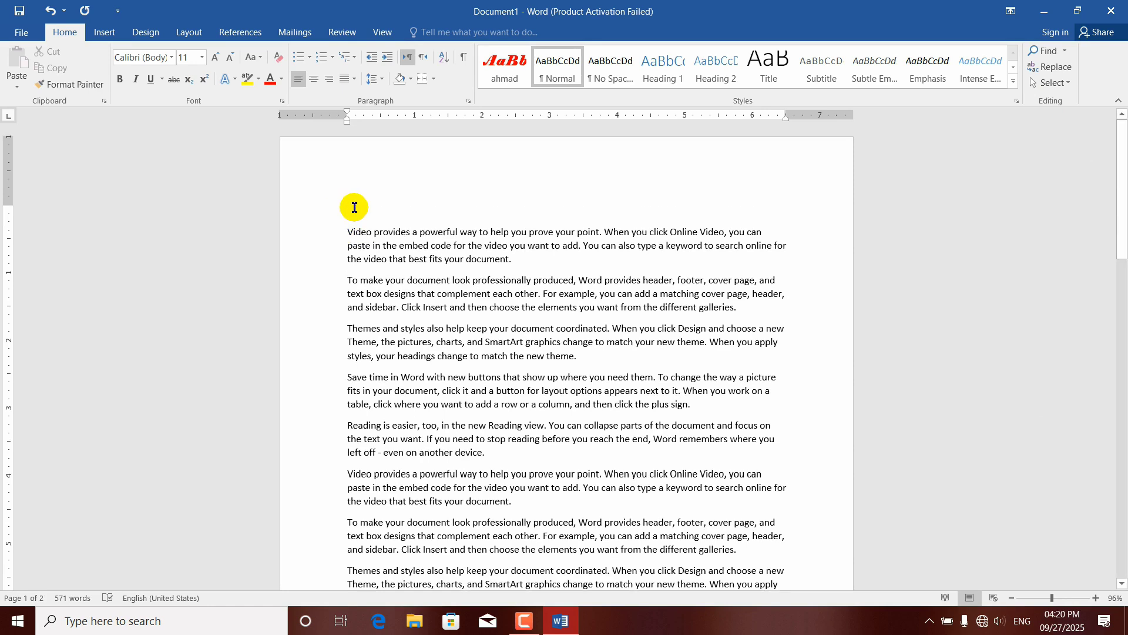
{"action": "left_click", "coordinate": [355, 207]}
{"action": "type", "text": "kabu"}
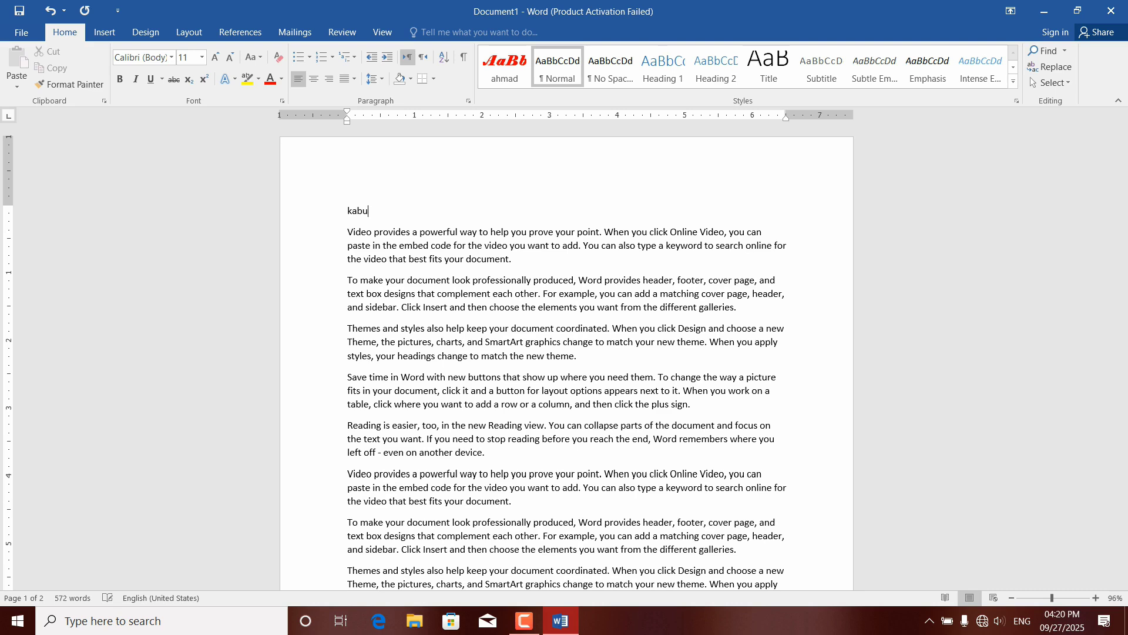
{"action": "type", "text": "l"}
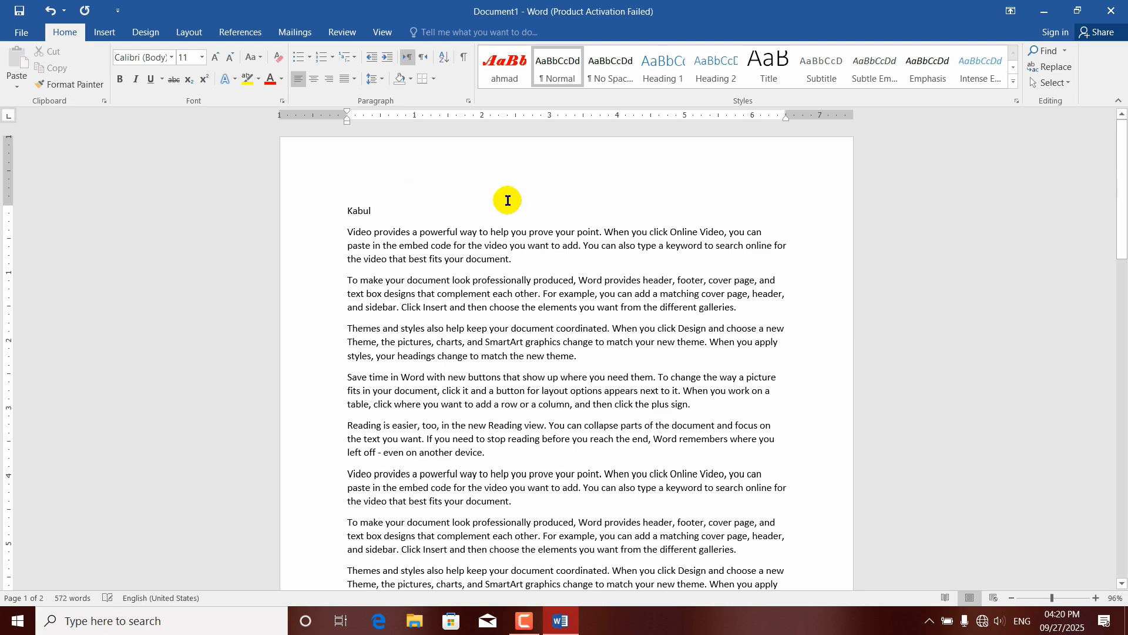
Search the document for "off" using Find, and clear the search term.
{"action": "left_click", "coordinate": [1047, 52]}
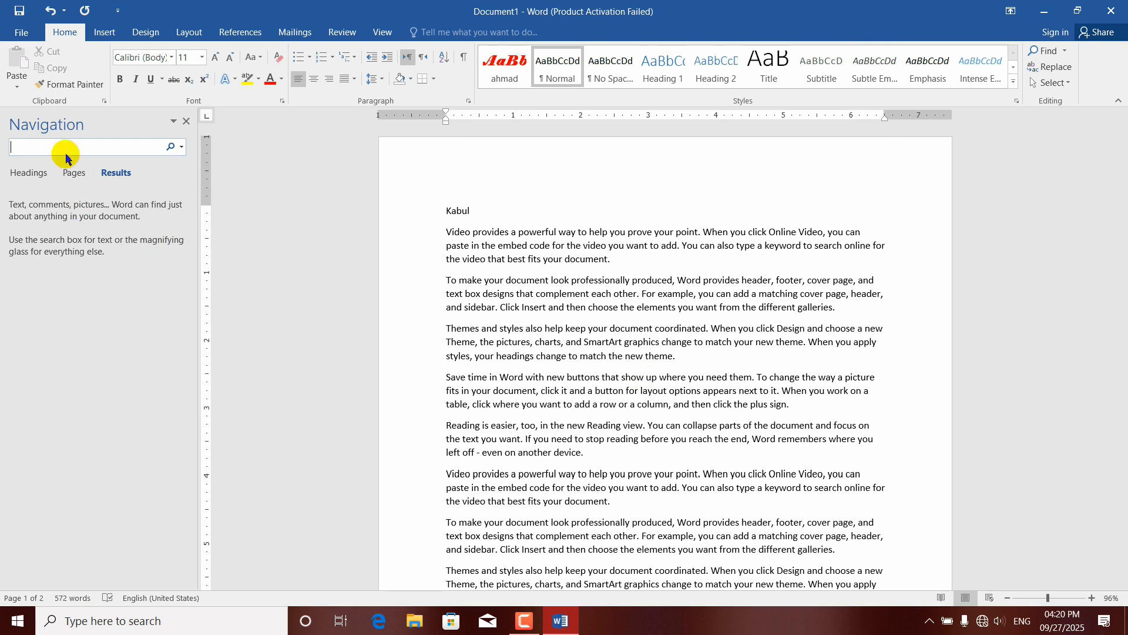
{"action": "type", "text": "off"}
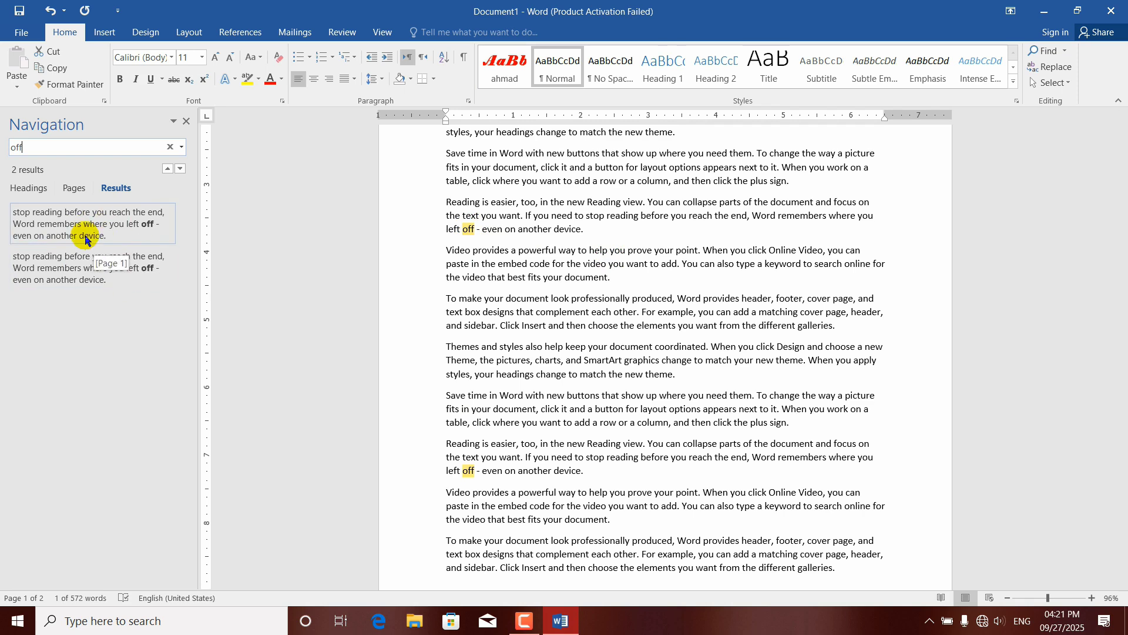
{"action": "key", "text": "BackSpace"}
{"action": "key", "text": "BackSpace"}
{"action": "key", "text": "BackSpace"}
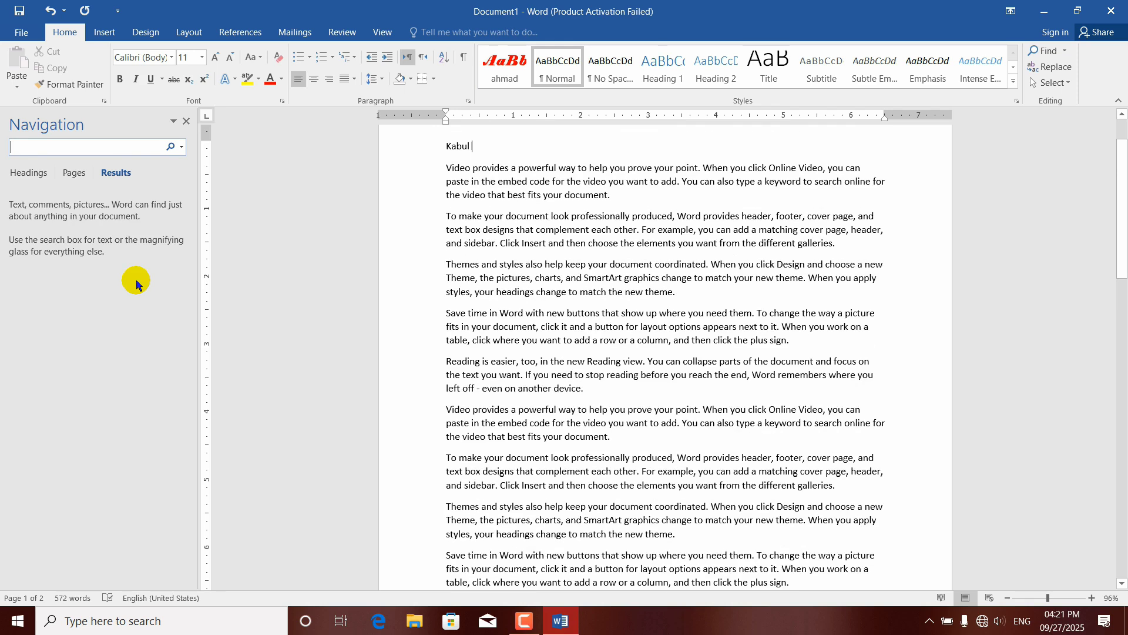
Search the document for "your", look through the matches in the results and the text, and close the search.
{"action": "type", "text": "your"}
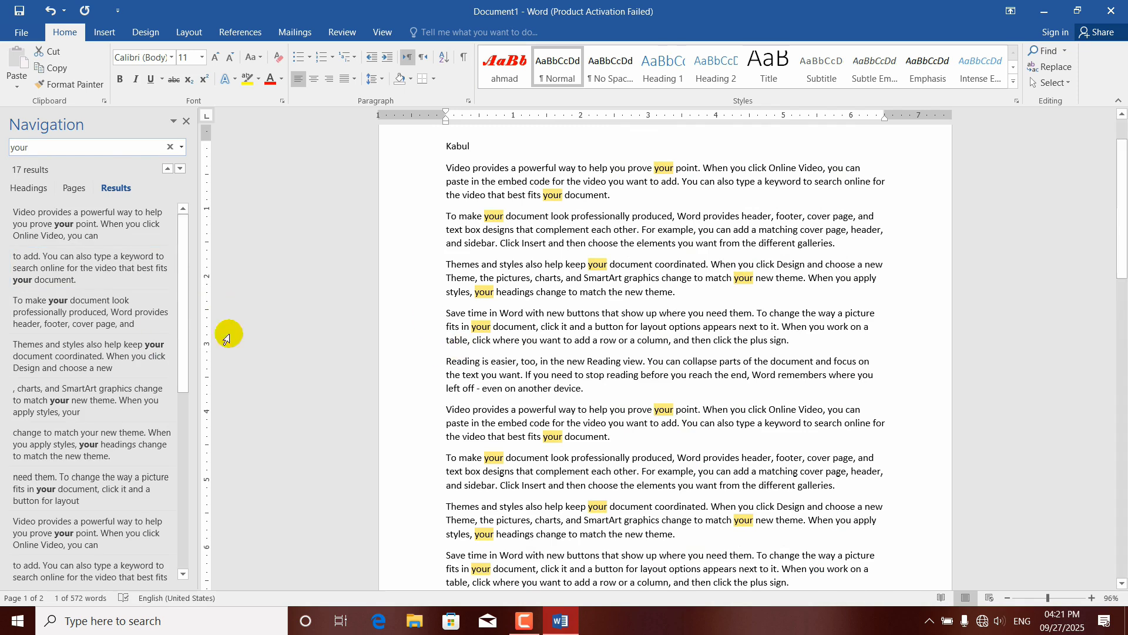
{"action": "left_click_drag", "start_coordinate": [181, 292], "coordinate": [174, 351]}
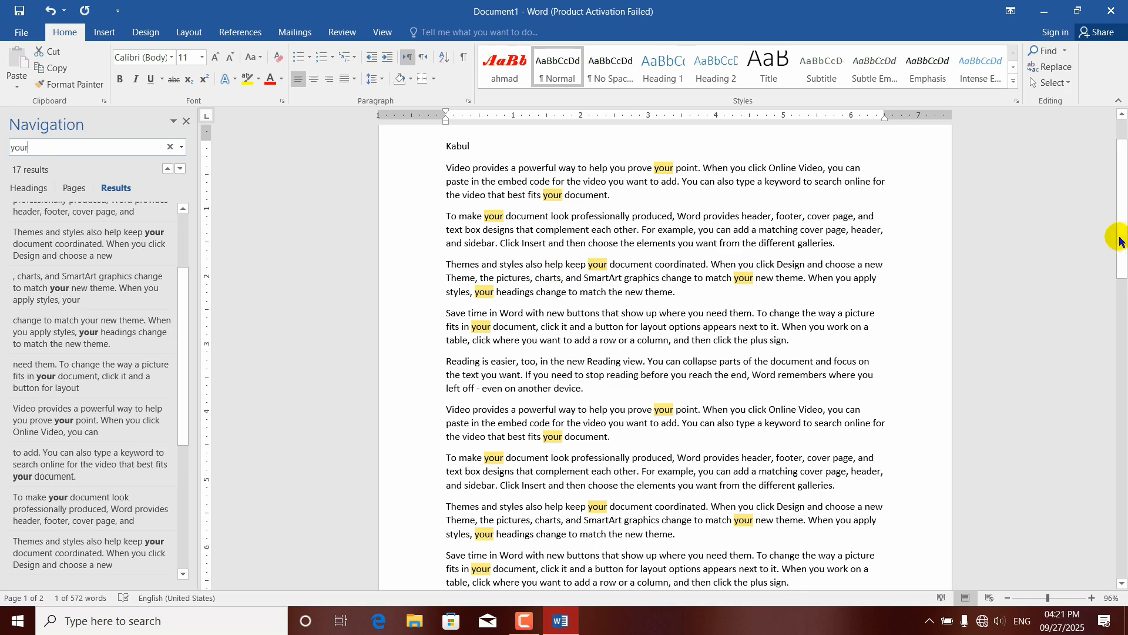
{"action": "left_click_drag", "start_coordinate": [1118, 267], "coordinate": [1118, 204]}
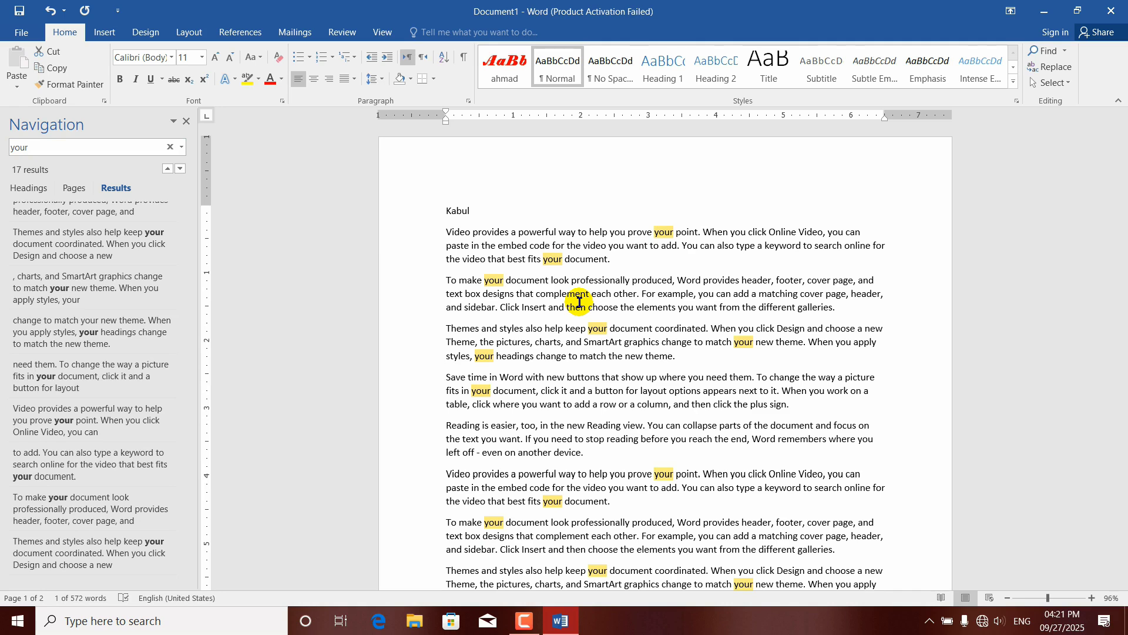
{"action": "left_click", "coordinate": [187, 122]}
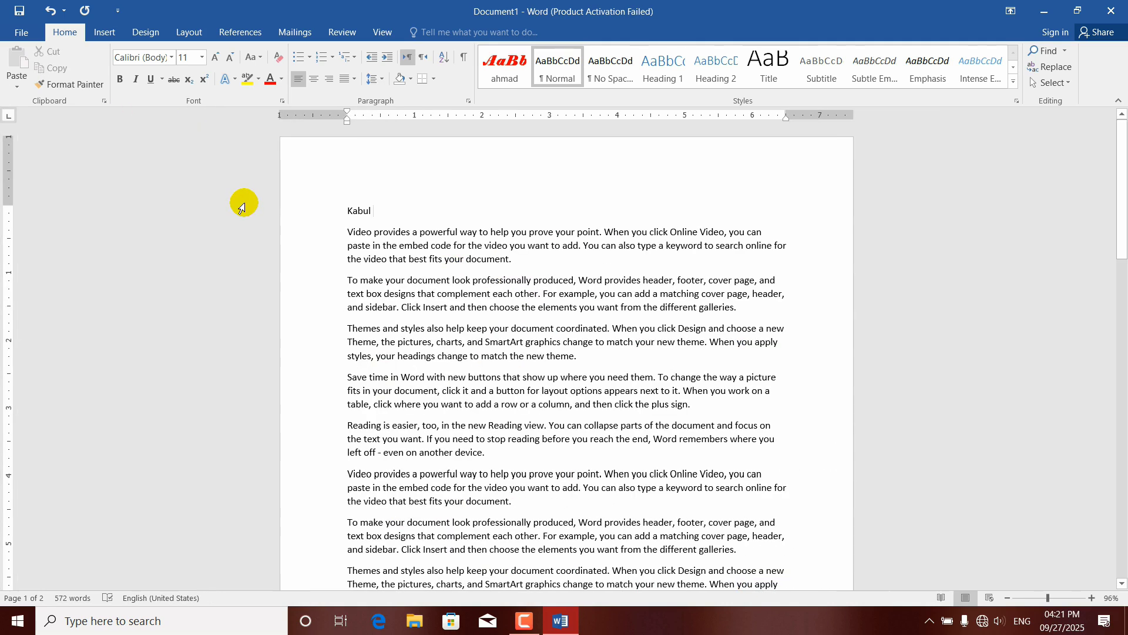
Bring up the Find results for "your" again in different ways, closing the Navigation pane each time.
{"action": "key", "text": "ctrl+f"}
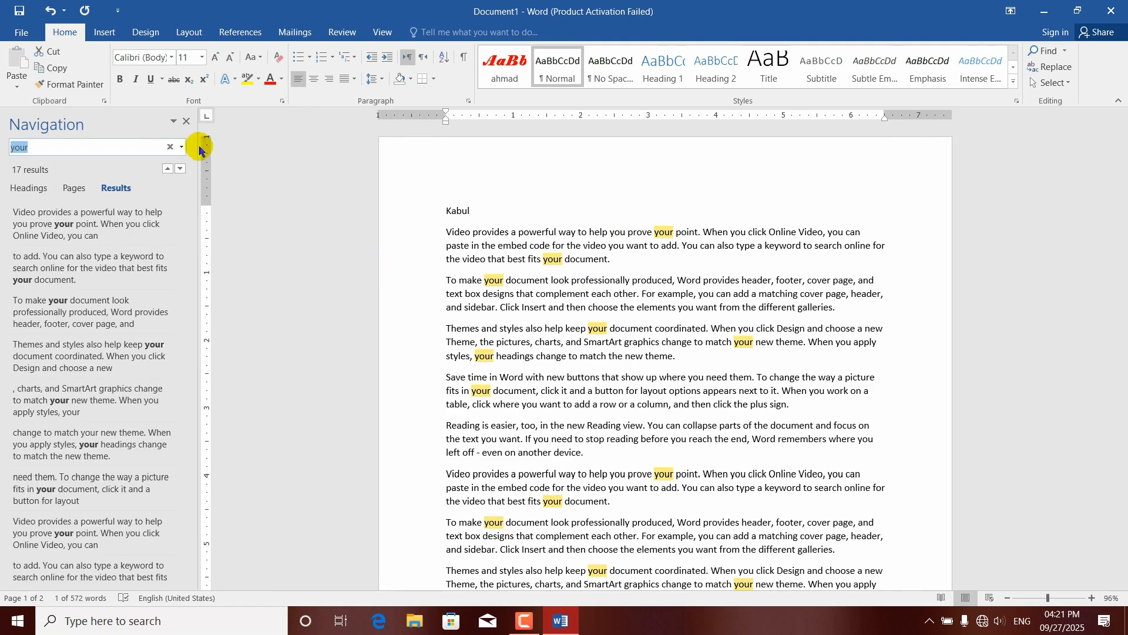
{"action": "left_click", "coordinate": [187, 121]}
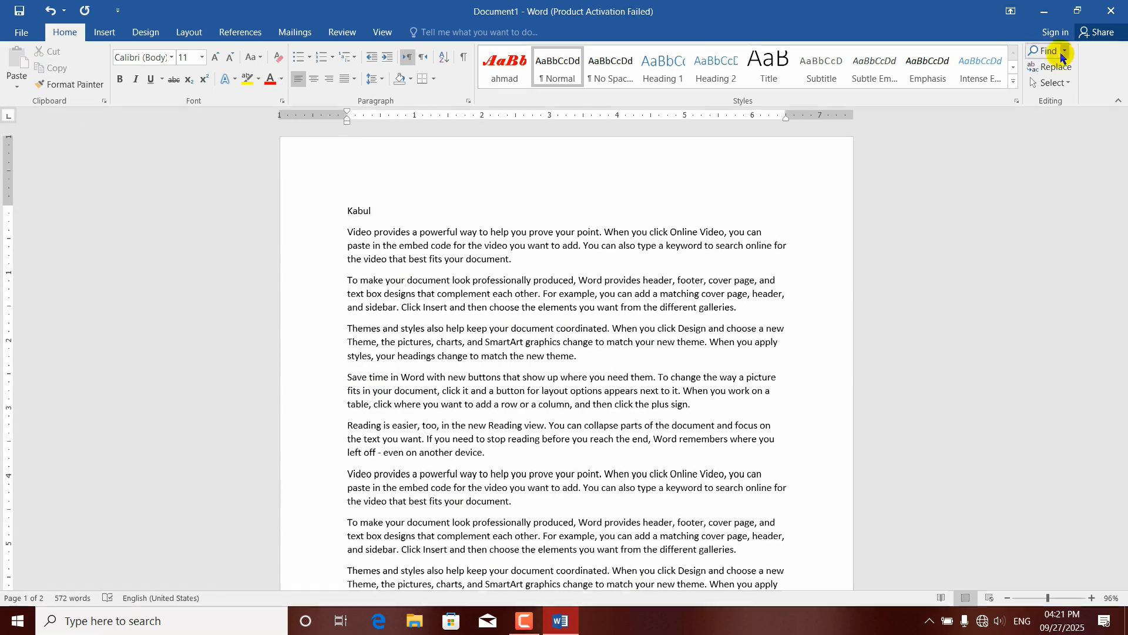
{"action": "left_click", "coordinate": [1052, 54]}
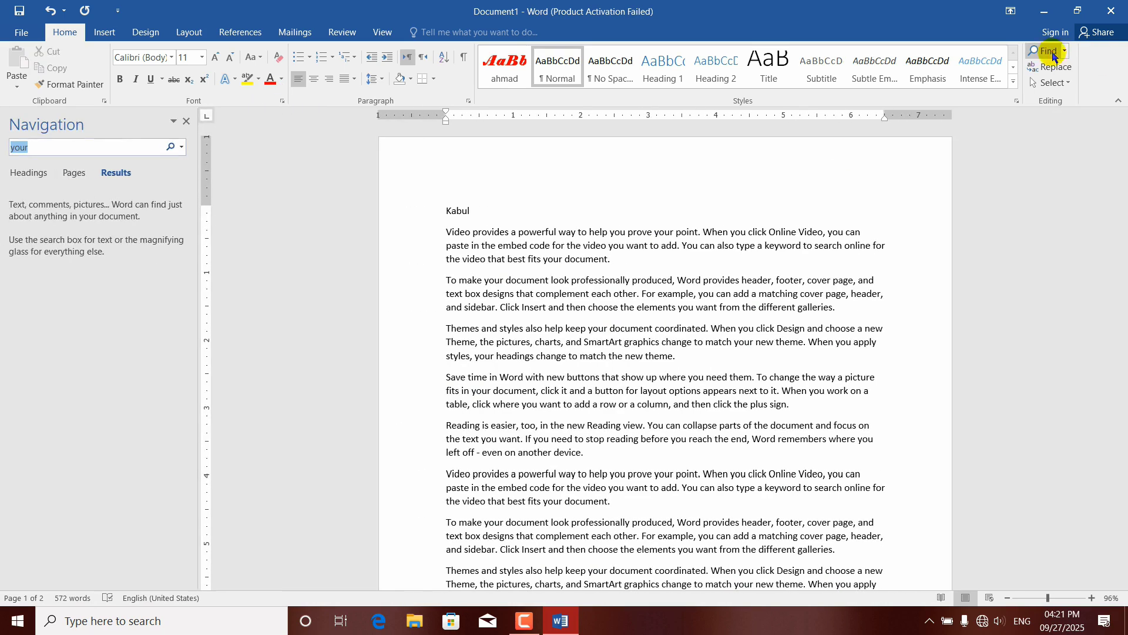
{"action": "left_click", "coordinate": [186, 123]}
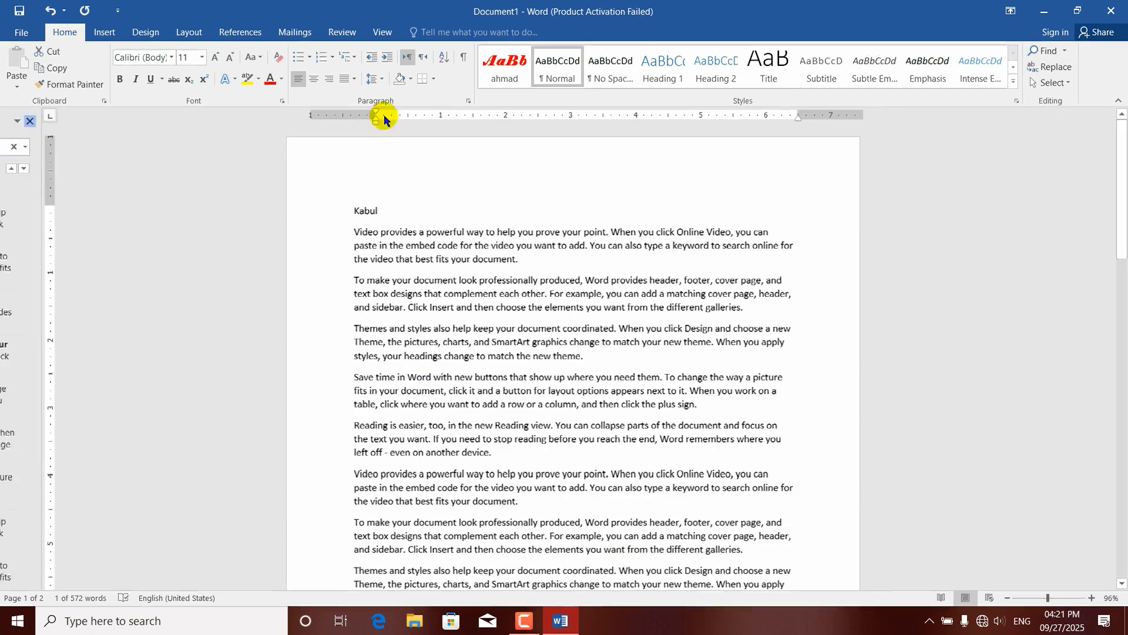
{"action": "left_click", "coordinate": [1066, 54]}
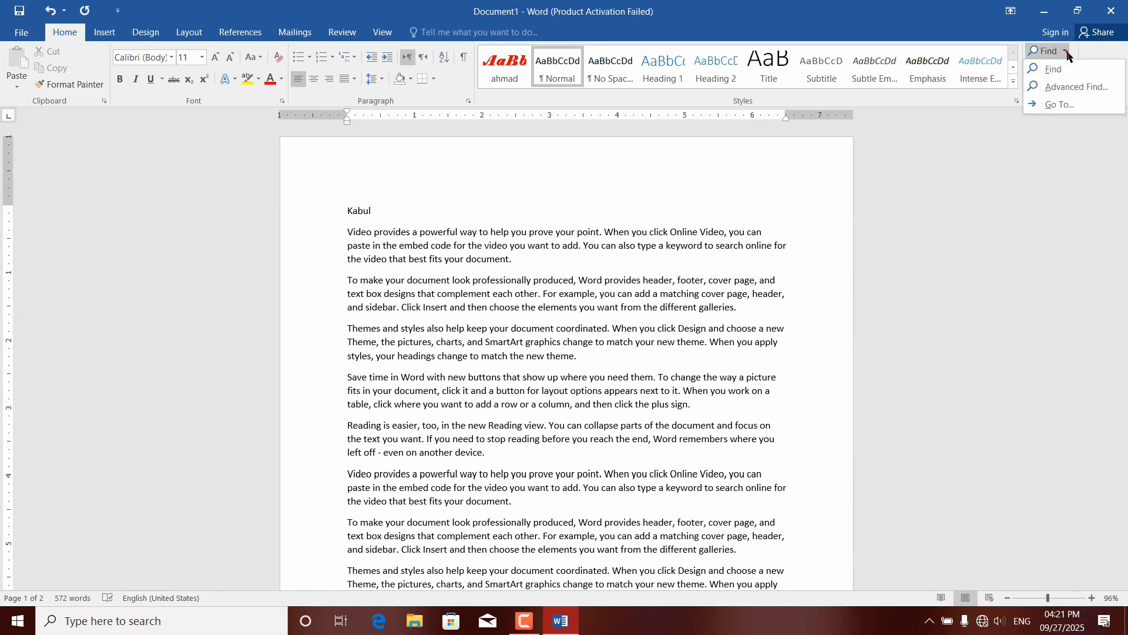
{"action": "left_click", "coordinate": [1045, 73]}
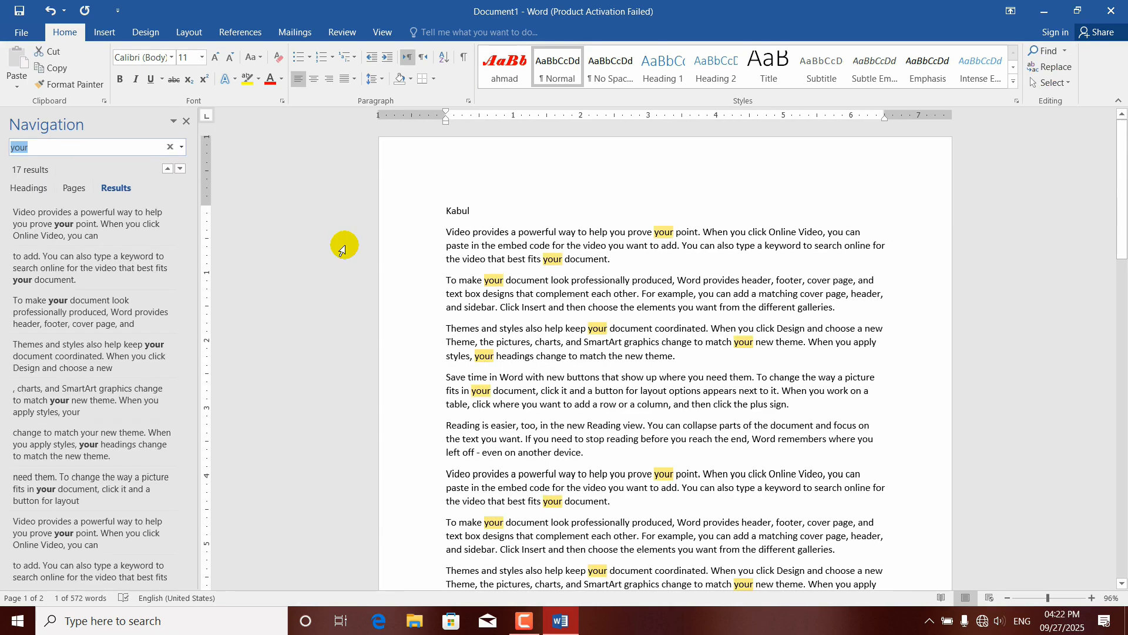
{"action": "left_click", "coordinate": [187, 121]}
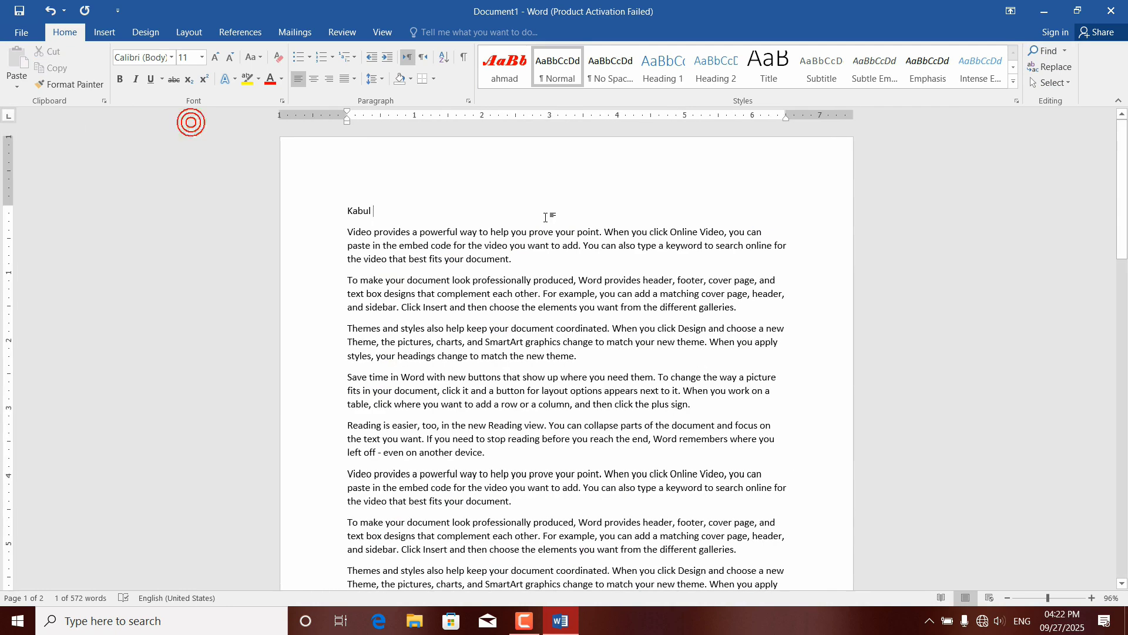
Use Advanced Find to go through the occurrences of "your" in the document one by one.
{"action": "left_click", "coordinate": [1064, 51]}
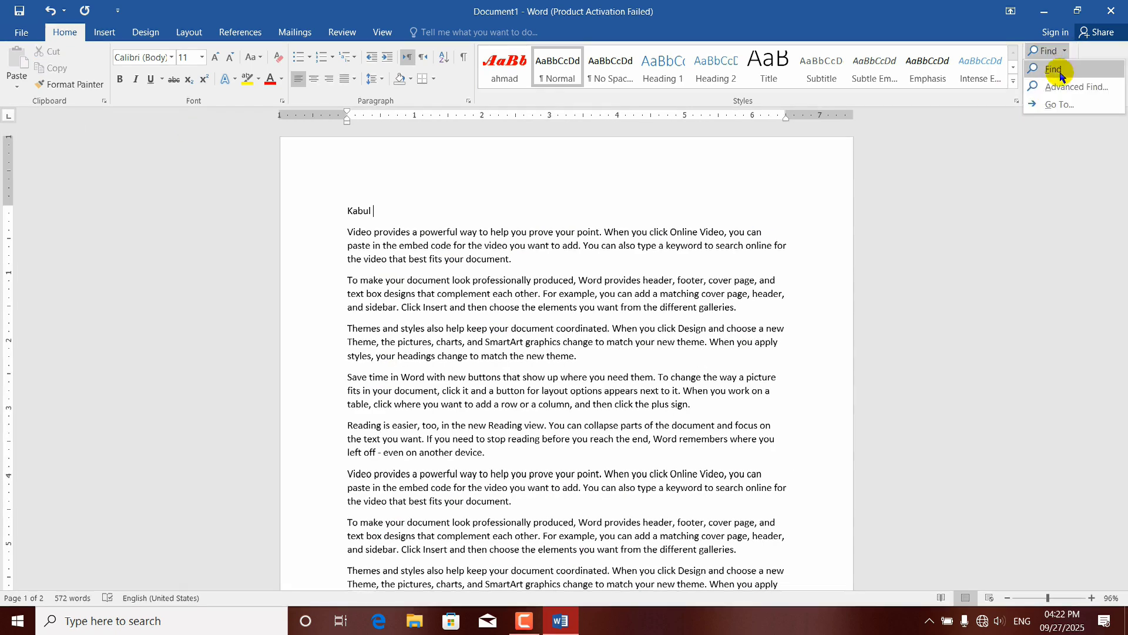
{"action": "left_click", "coordinate": [1053, 86]}
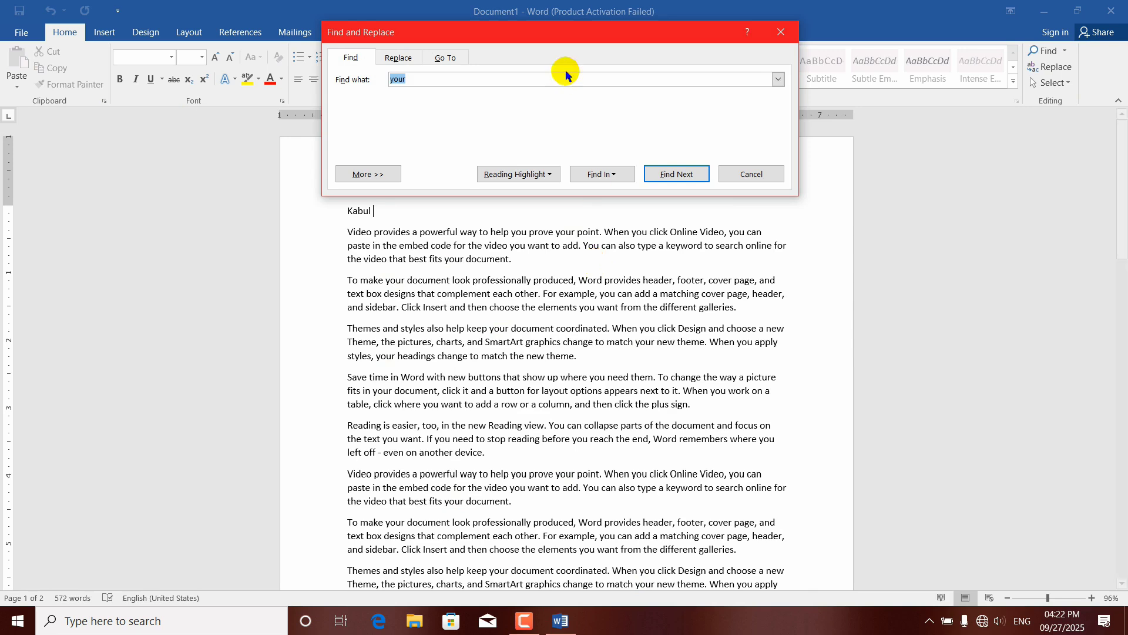
{"action": "left_click_drag", "start_coordinate": [524, 34], "coordinate": [596, 12]}
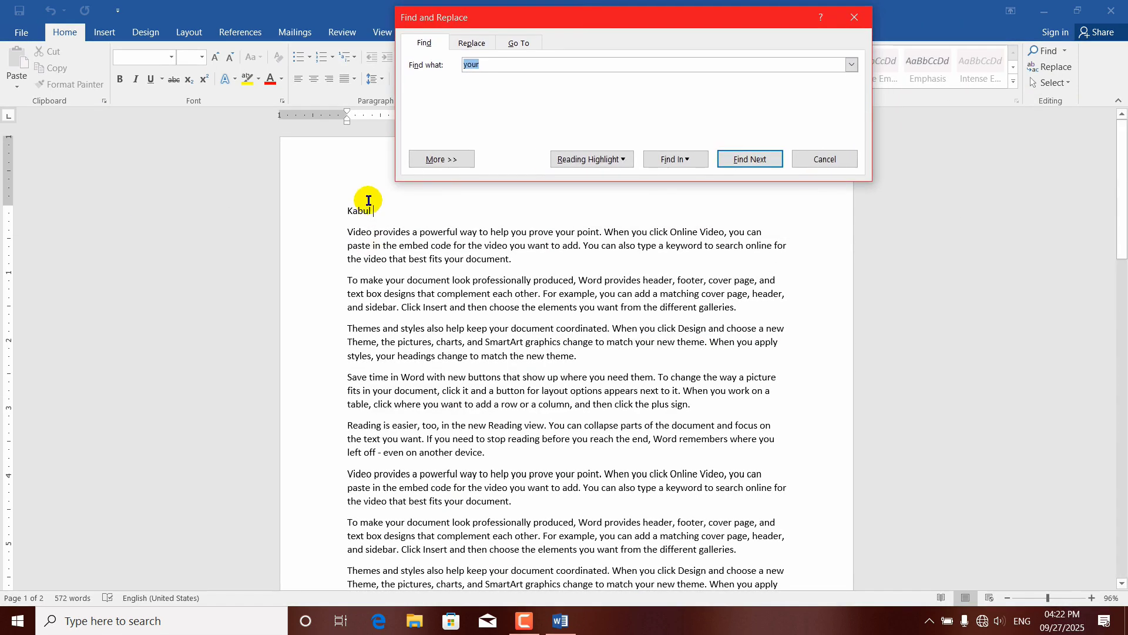
{"action": "left_click", "coordinate": [762, 167]}
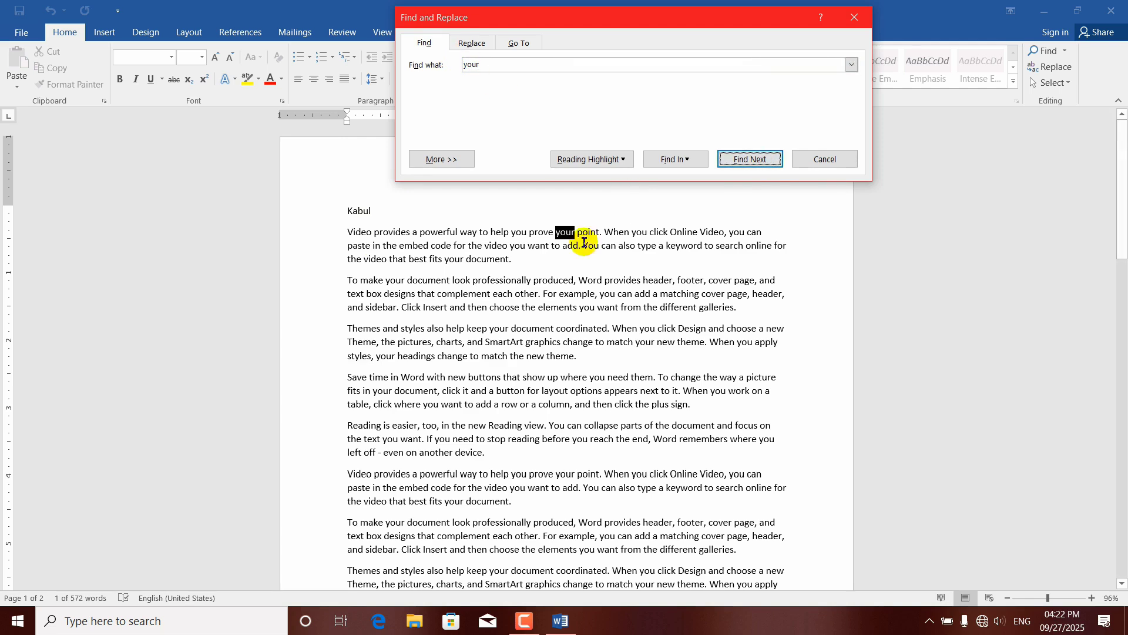
{"action": "left_click", "coordinate": [740, 161]}
{"action": "left_click", "coordinate": [740, 161]}
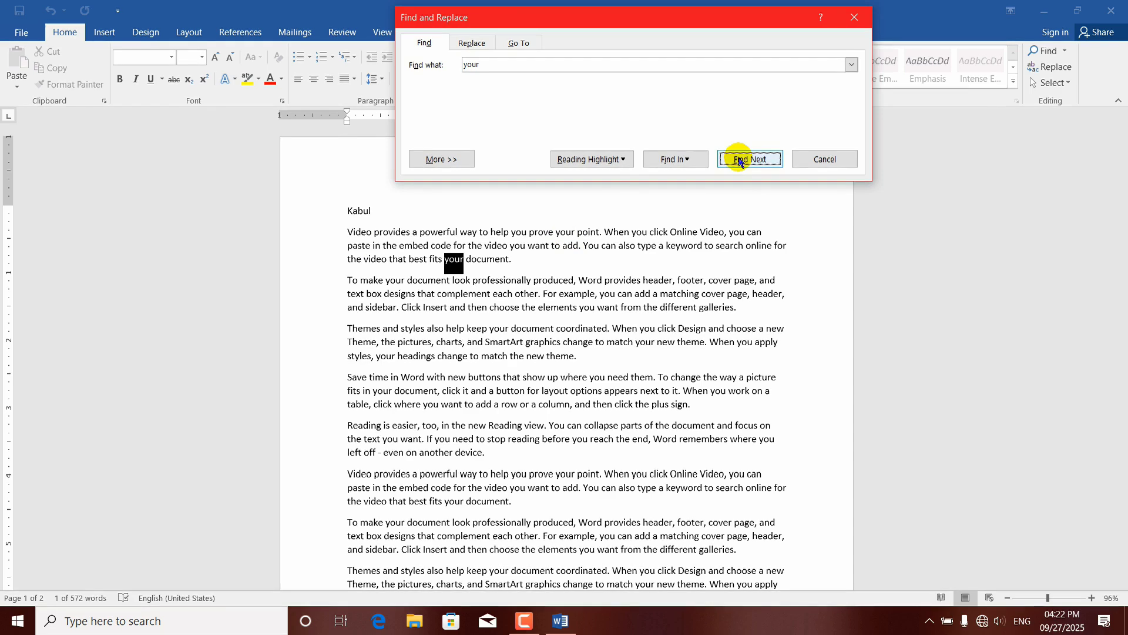
{"action": "left_click", "coordinate": [740, 161]}
{"action": "left_click", "coordinate": [740, 161]}
{"action": "left_click", "coordinate": [739, 161]}
{"action": "left_click", "coordinate": [739, 161]}
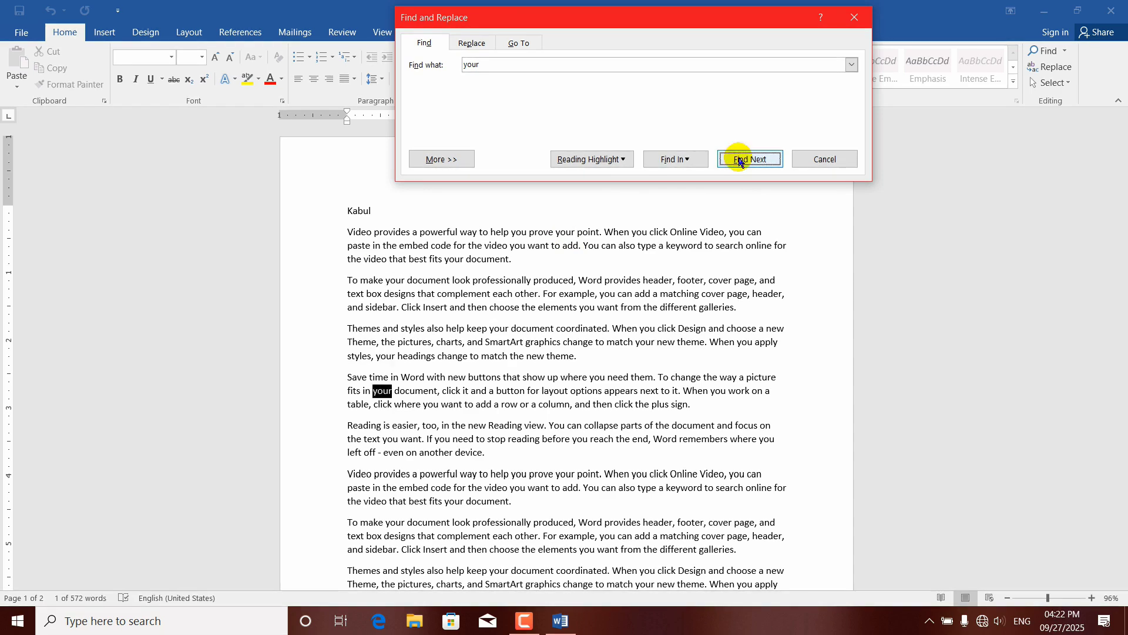
{"action": "left_click", "coordinate": [740, 161]}
{"action": "left_click", "coordinate": [740, 161]}
{"action": "left_click", "coordinate": [739, 161]}
{"action": "left_click", "coordinate": [740, 161]}
{"action": "left_click", "coordinate": [740, 161]}
{"action": "left_click", "coordinate": [740, 161]}
{"action": "left_click", "coordinate": [740, 161]}
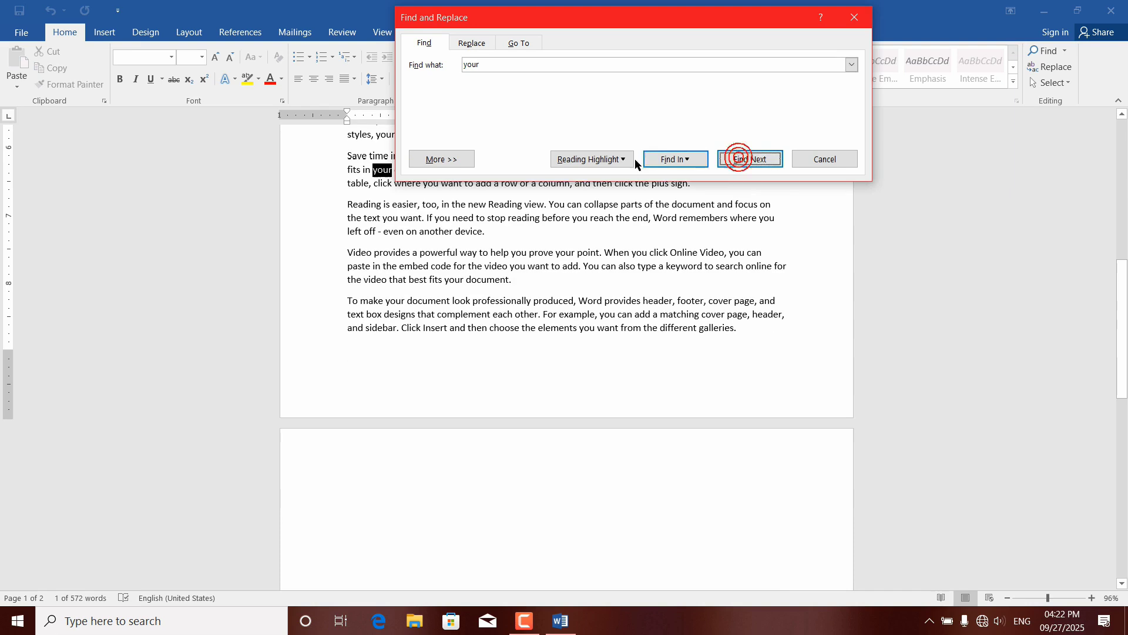
Apply reading highlight to all occurrences of "your" and review them in the document.
{"action": "left_click", "coordinate": [625, 158]}
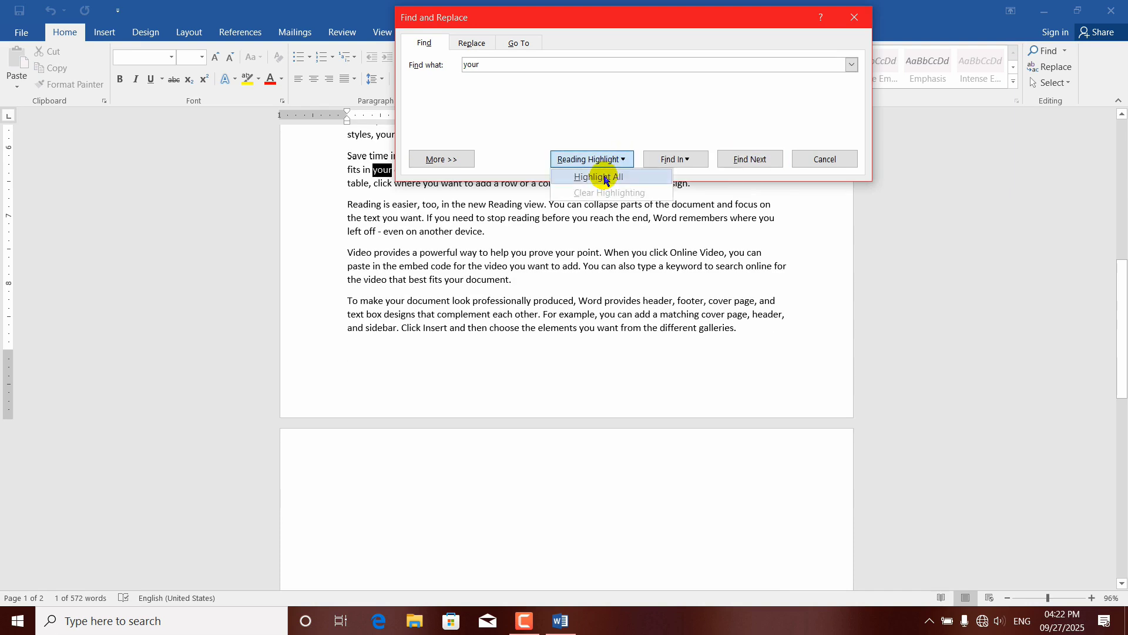
{"action": "left_click", "coordinate": [605, 179]}
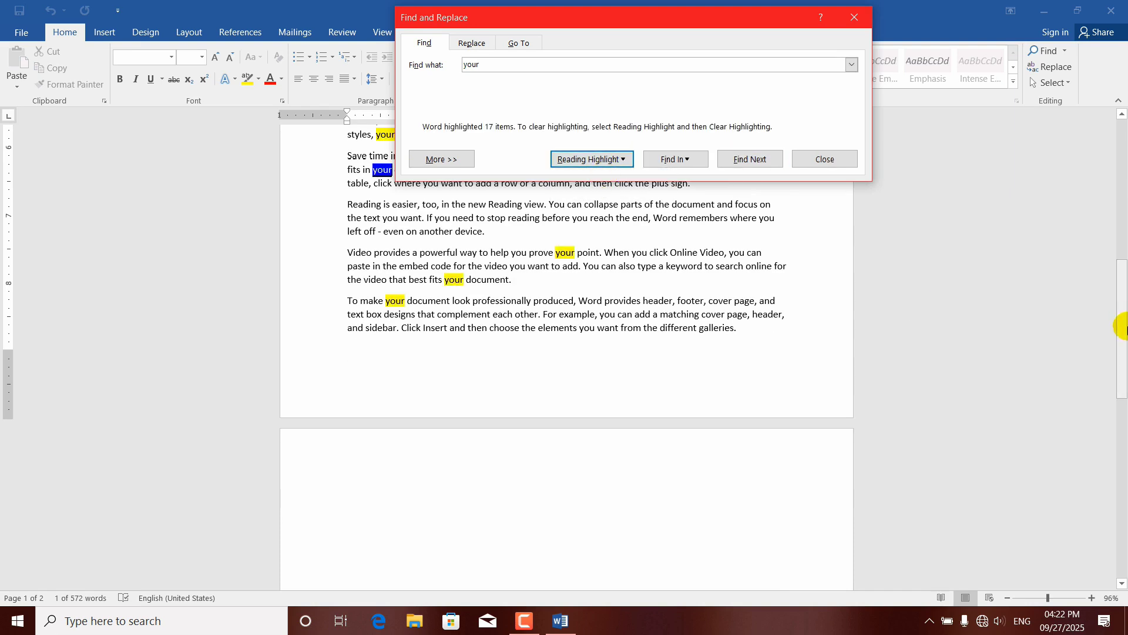
{"action": "left_click_drag", "start_coordinate": [1124, 334], "coordinate": [1117, 216]}
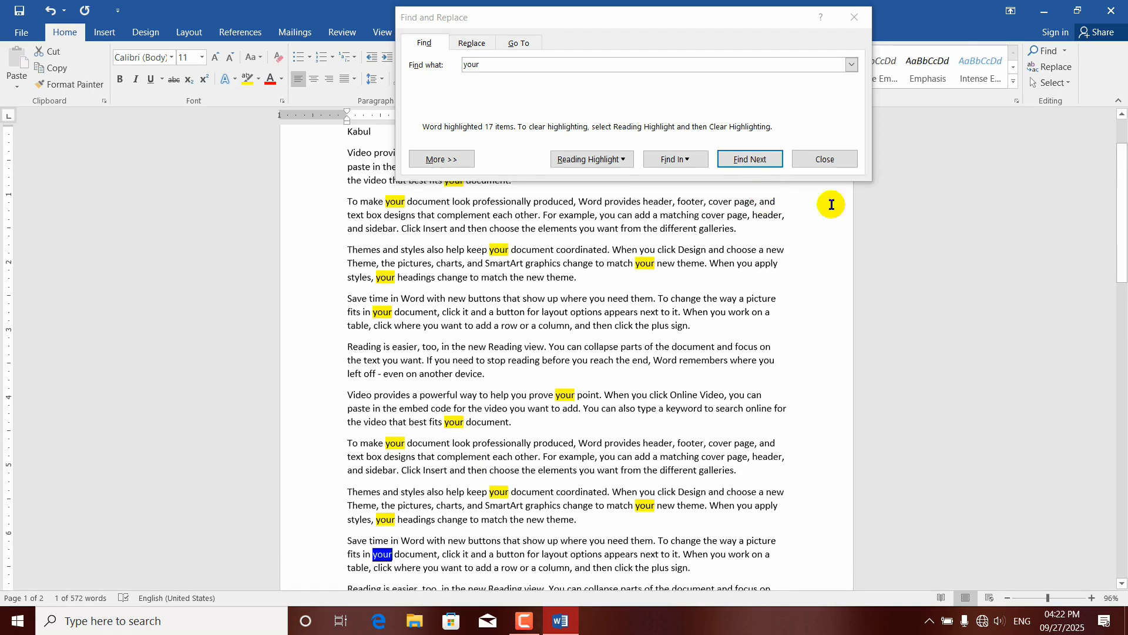
{"action": "left_click", "coordinate": [610, 166]}
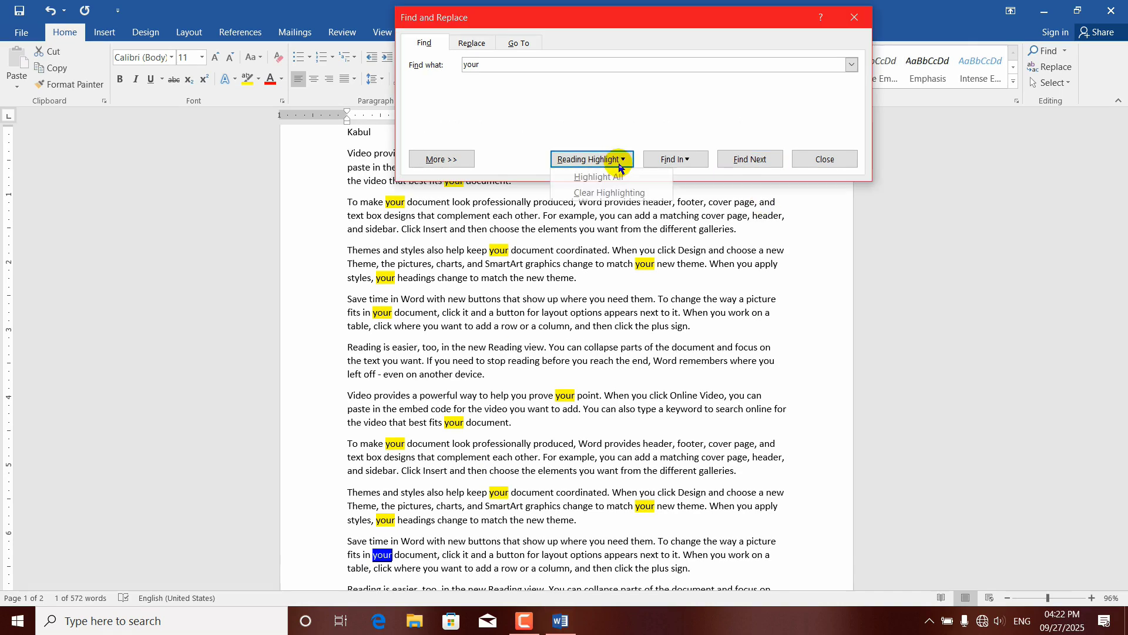
{"action": "left_click", "coordinate": [610, 177]}
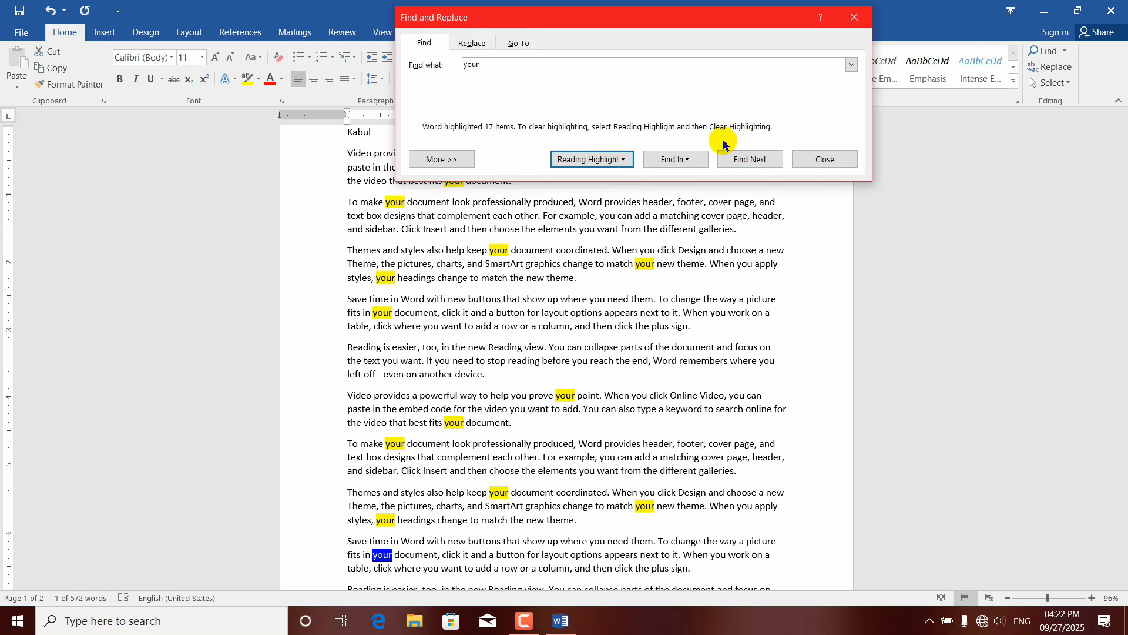
Move on to the next two highlighted occurrences of "your".
{"action": "left_click", "coordinate": [749, 159]}
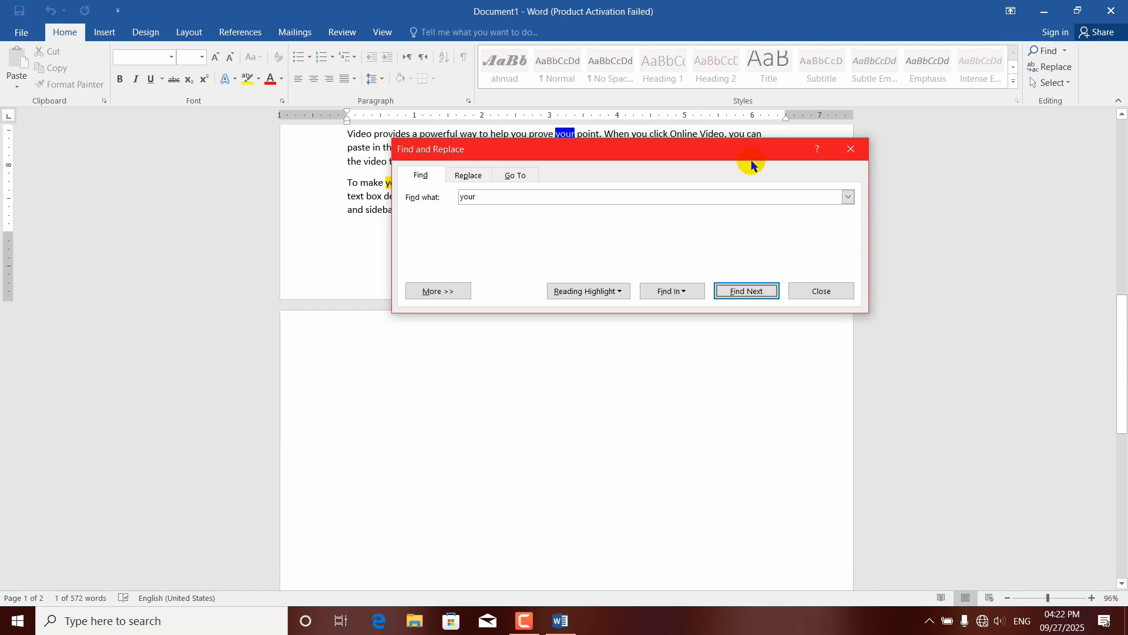
{"action": "left_click", "coordinate": [746, 291]}
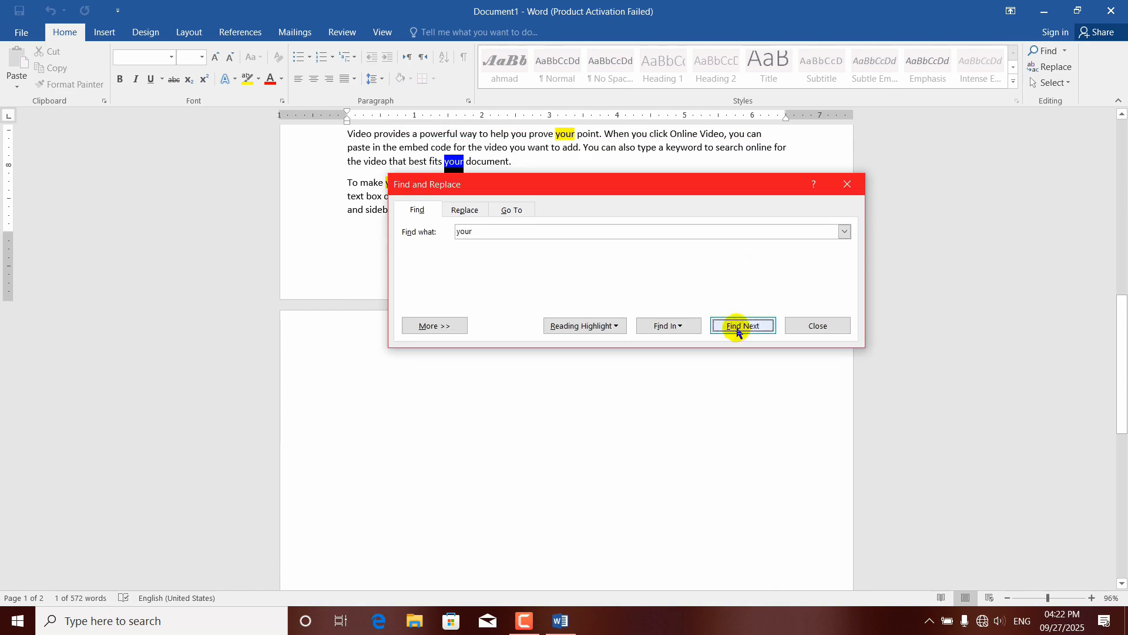
Go through the remaining highlighted occurrences of "your", continuing the search from the beginning of the document.
{"action": "left_click", "coordinate": [734, 326]}
{"action": "left_click", "coordinate": [738, 335]}
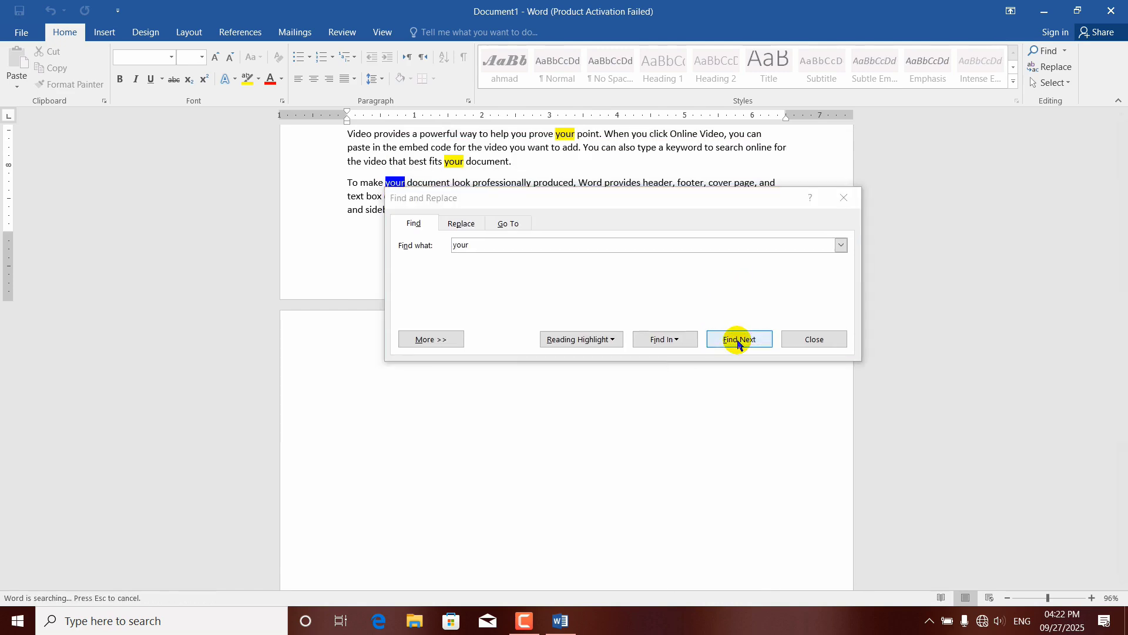
{"action": "left_click", "coordinate": [536, 354]}
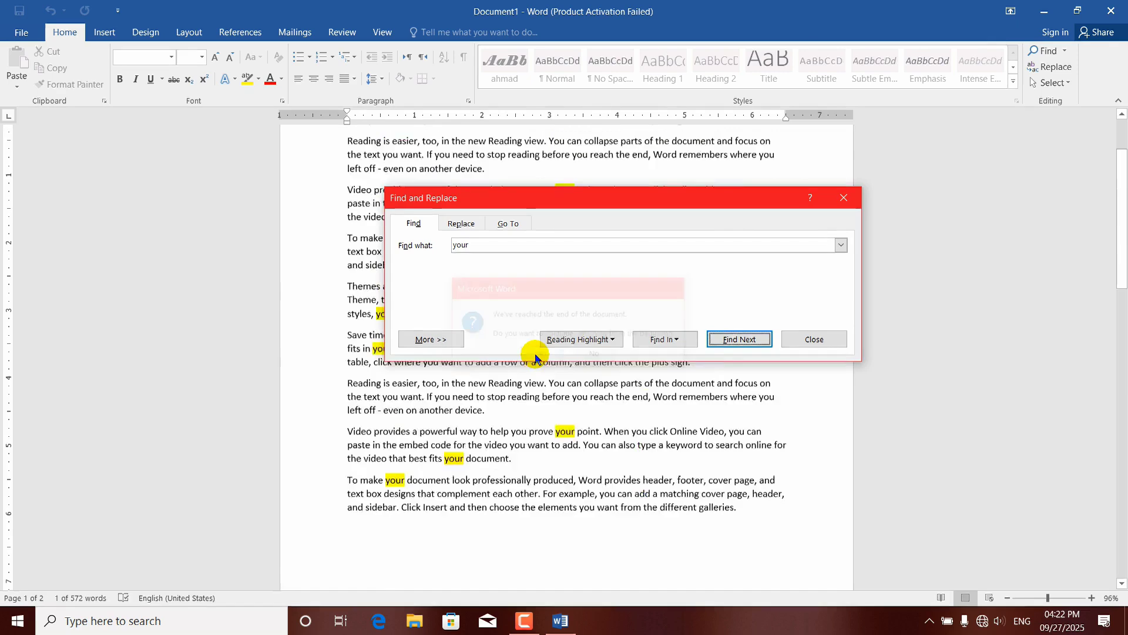
{"action": "left_click", "coordinate": [717, 341]}
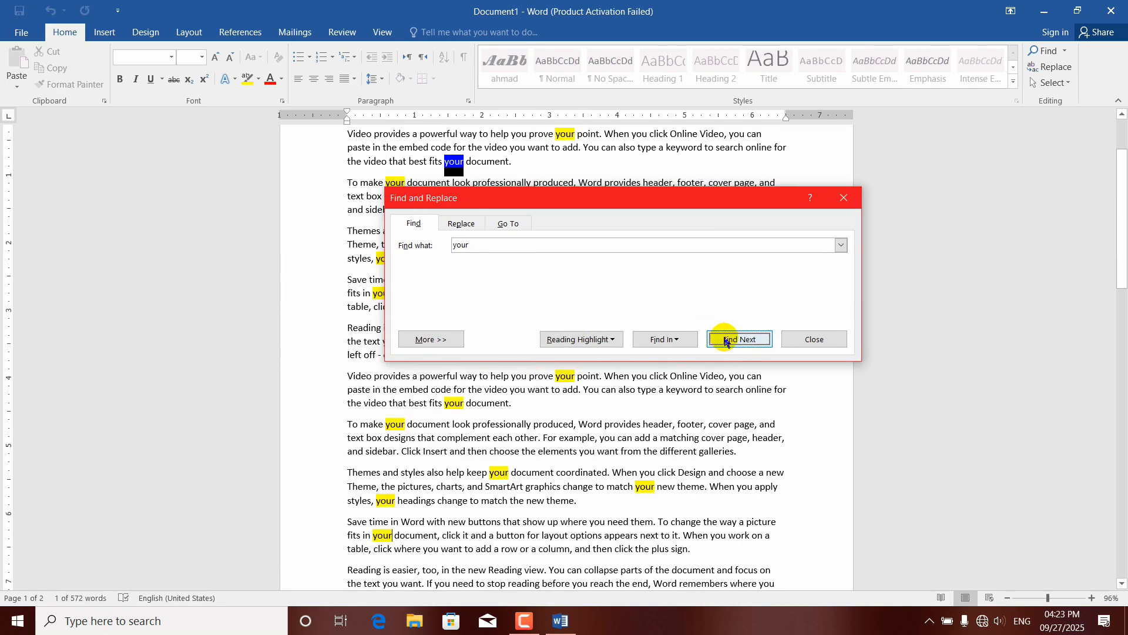
{"action": "left_click", "coordinate": [717, 341]}
{"action": "left_click", "coordinate": [717, 341]}
{"action": "double_click", "coordinate": [724, 340]}
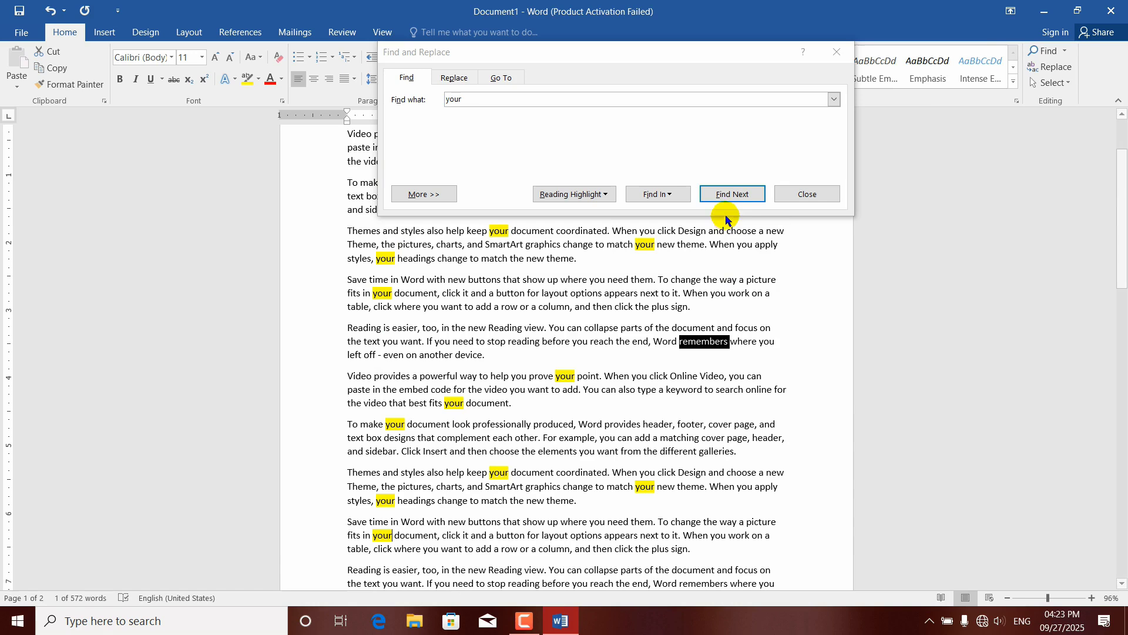
{"action": "left_click", "coordinate": [732, 193]}
{"action": "left_click", "coordinate": [732, 194]}
{"action": "left_click", "coordinate": [732, 194]}
{"action": "left_click", "coordinate": [732, 194]}
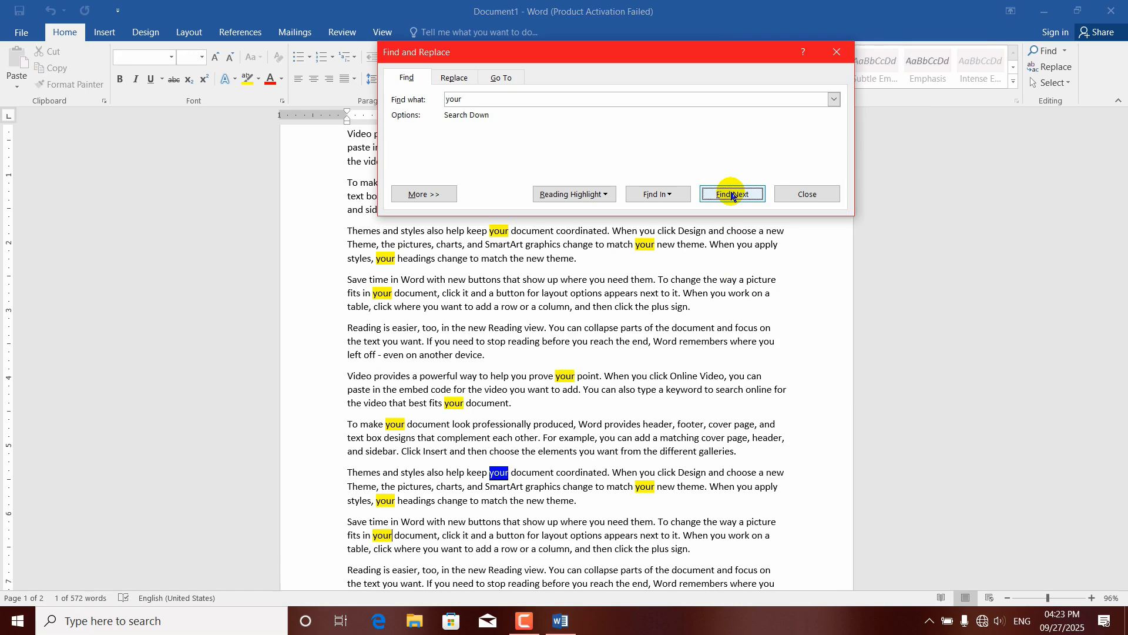
Clear the reading highlight from the document and find the next occurrence of "your".
{"action": "left_click", "coordinate": [593, 194]}
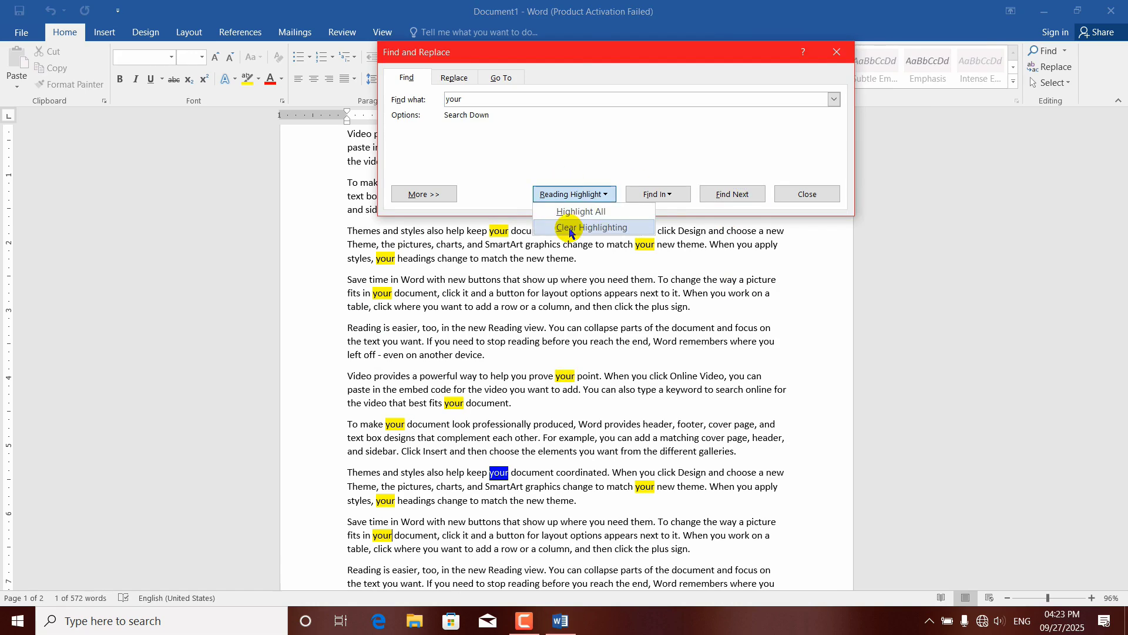
{"action": "left_click", "coordinate": [570, 232]}
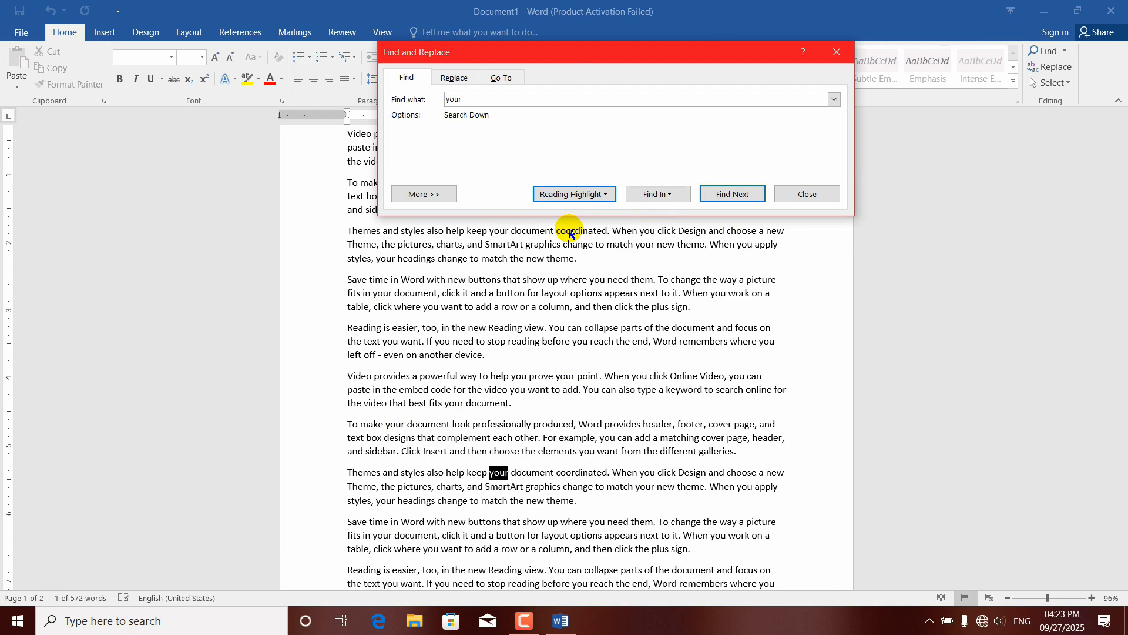
{"action": "left_click", "coordinate": [727, 199]}
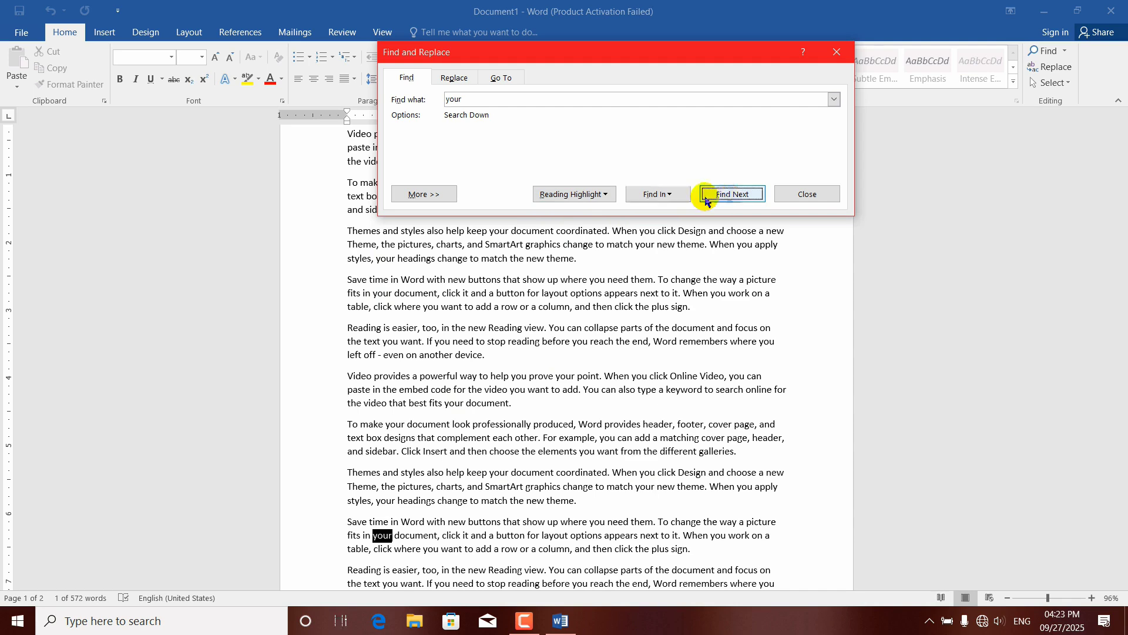
Find all occurrences of "your" in the main document and move the Find and Replace dialog off the text.
{"action": "left_click", "coordinate": [672, 200]}
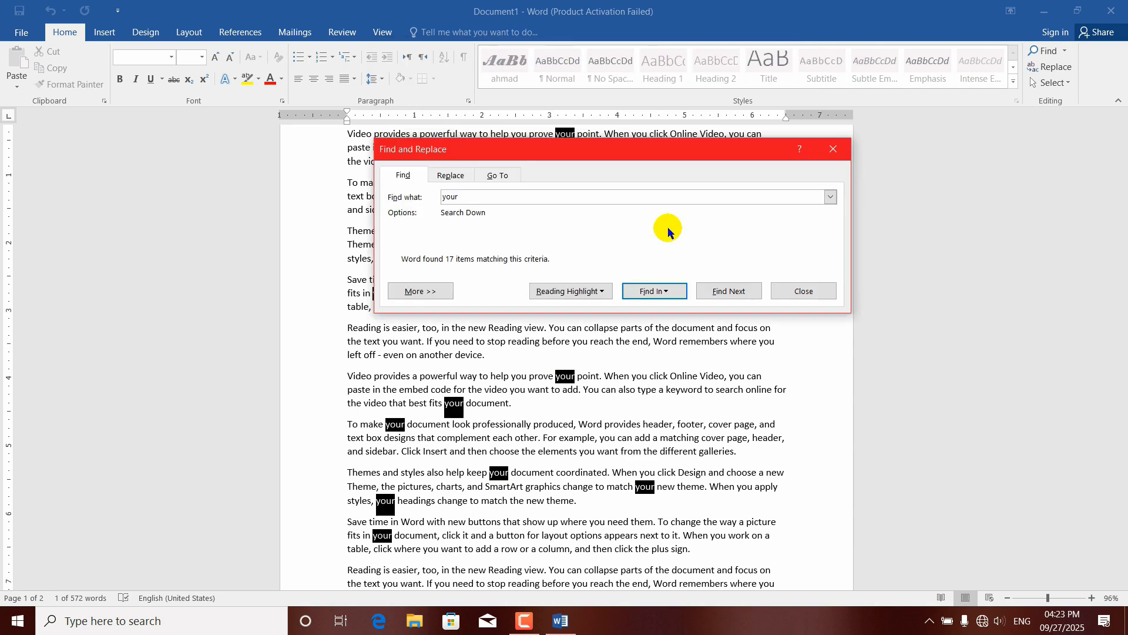
{"action": "left_click_drag", "start_coordinate": [530, 149], "coordinate": [947, 170]}
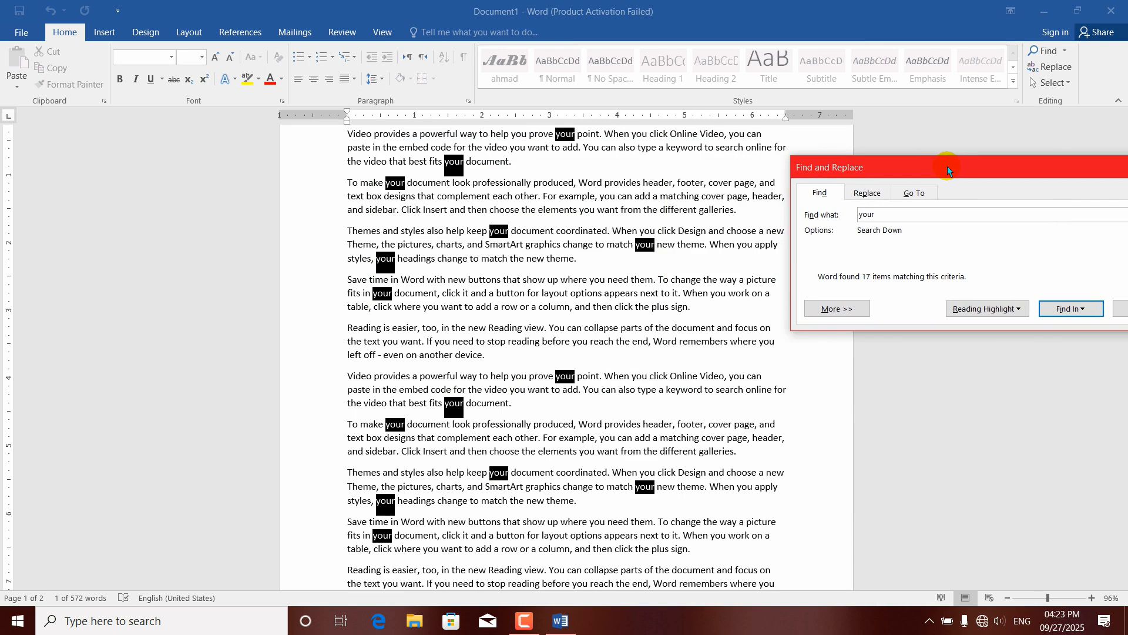
{"action": "left_click", "coordinate": [656, 311]}
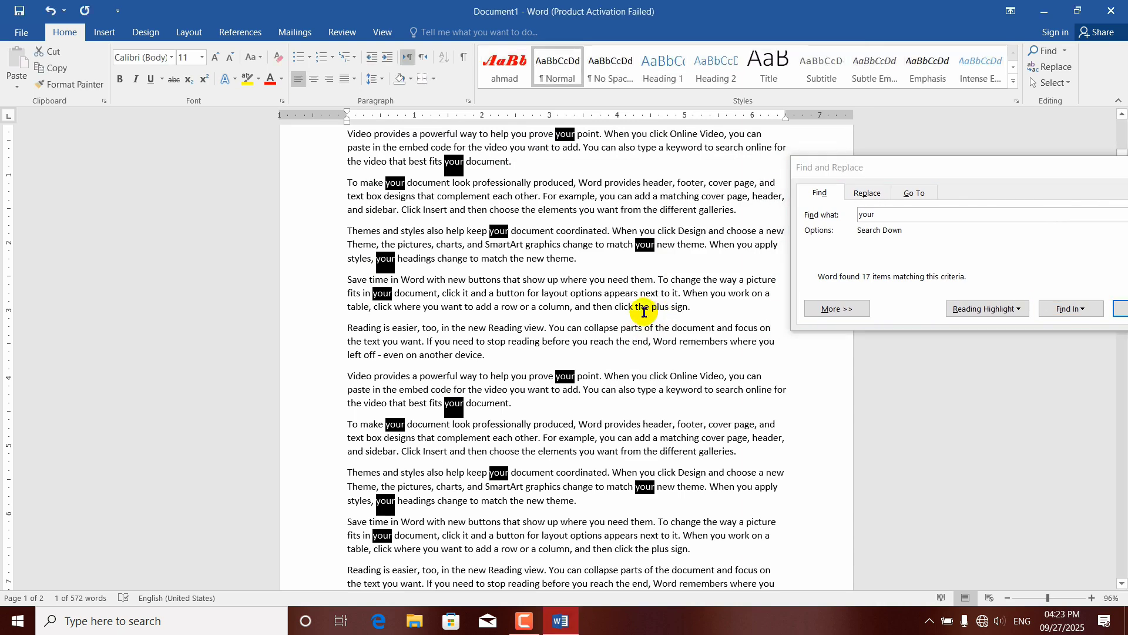
Select the first five paragraphs below "Kabul" and find "your" only in the current selection.
{"action": "left_click_drag", "start_coordinate": [516, 361], "coordinate": [346, 232]}
{"action": "left_click_drag", "start_coordinate": [993, 167], "coordinate": [894, 137]}
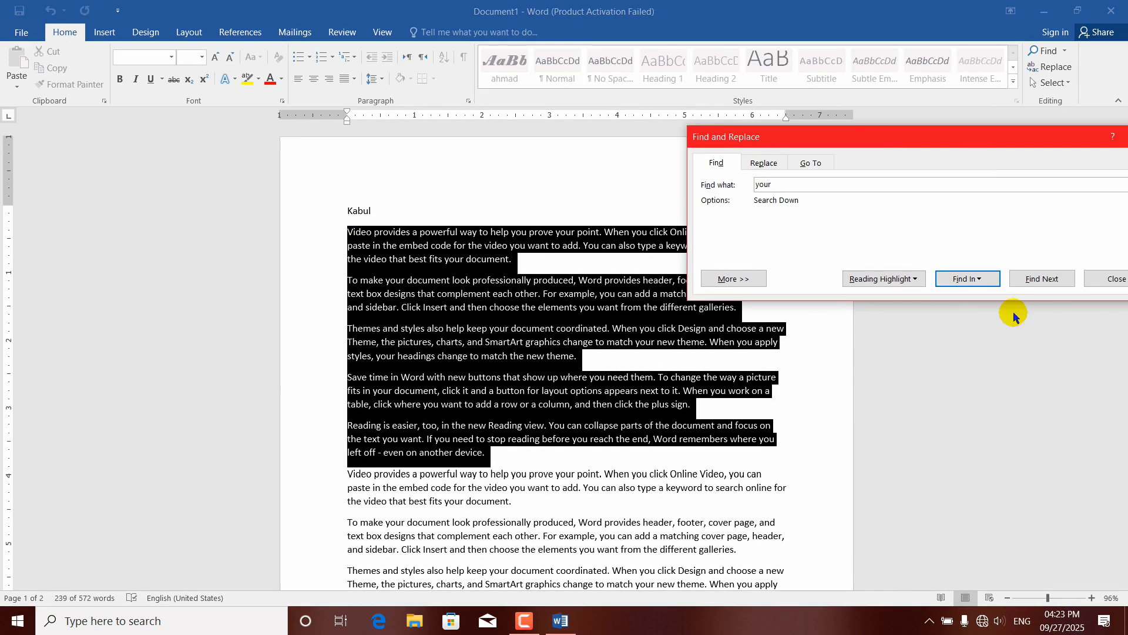
{"action": "left_click", "coordinate": [989, 285]}
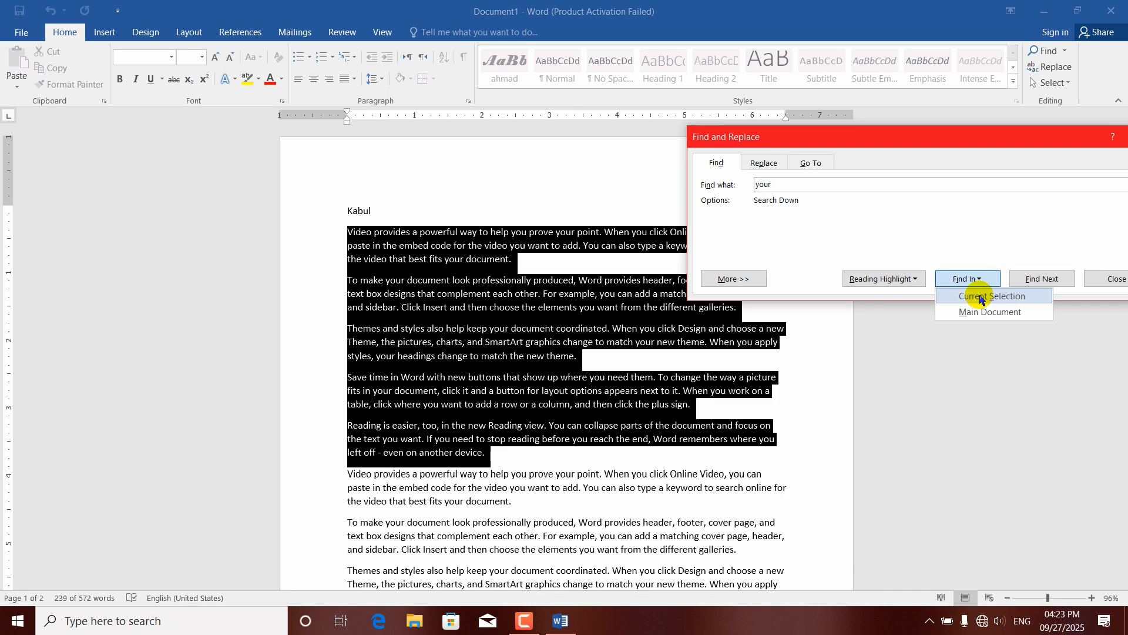
{"action": "left_click", "coordinate": [980, 297]}
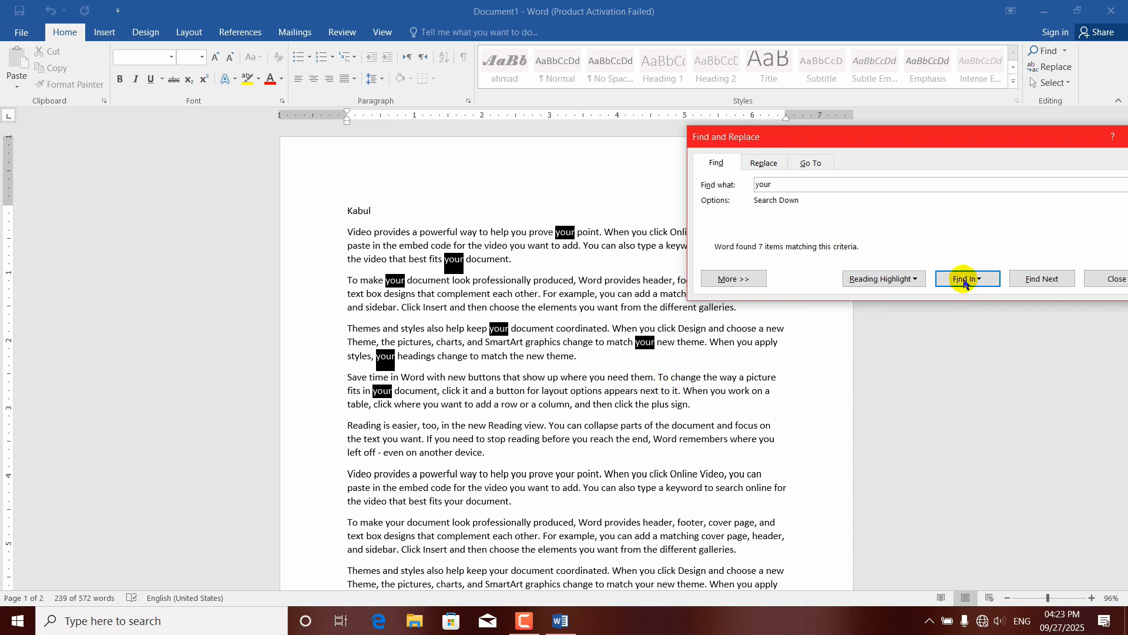
Find "your" throughout the main document and apply reading highlight to all its occurrences.
{"action": "left_click", "coordinate": [973, 280]}
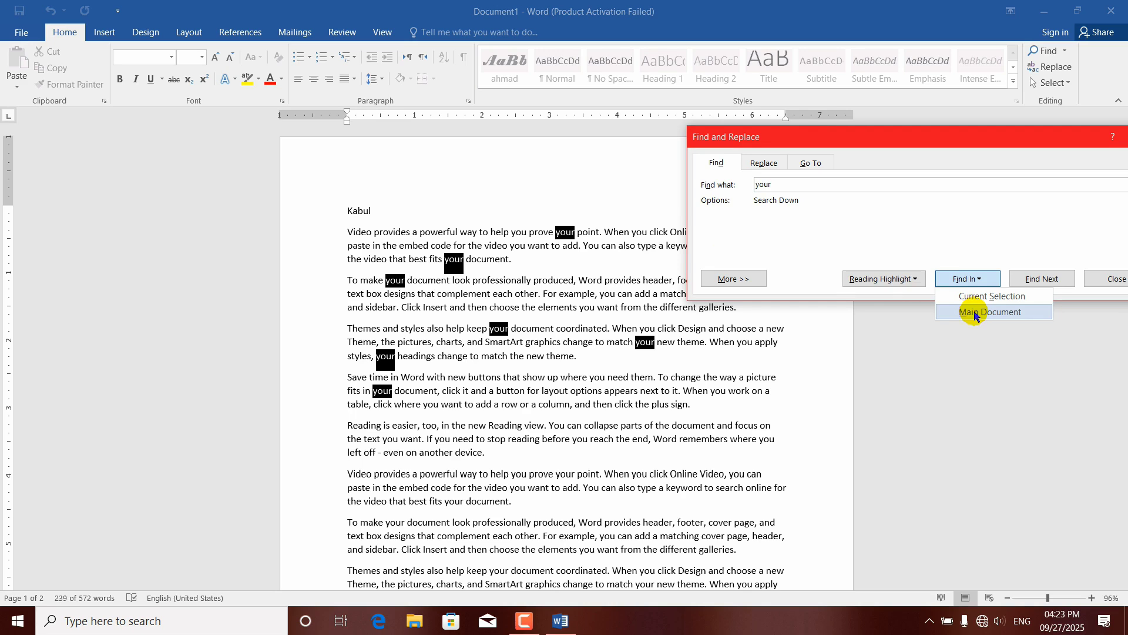
{"action": "left_click", "coordinate": [974, 313]}
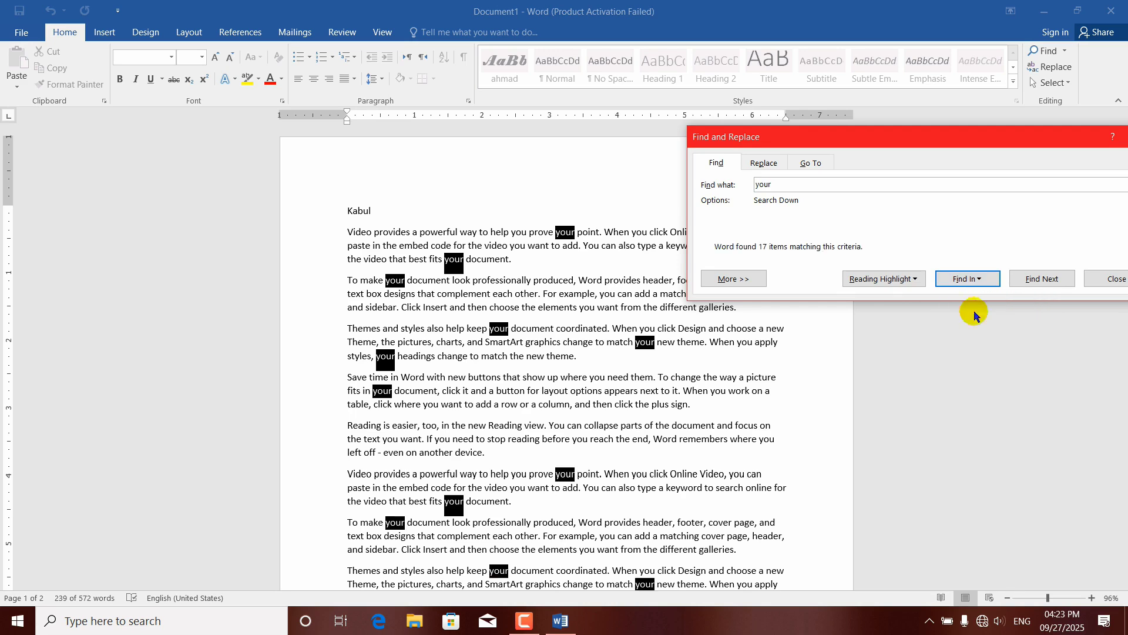
{"action": "left_click", "coordinate": [913, 279]}
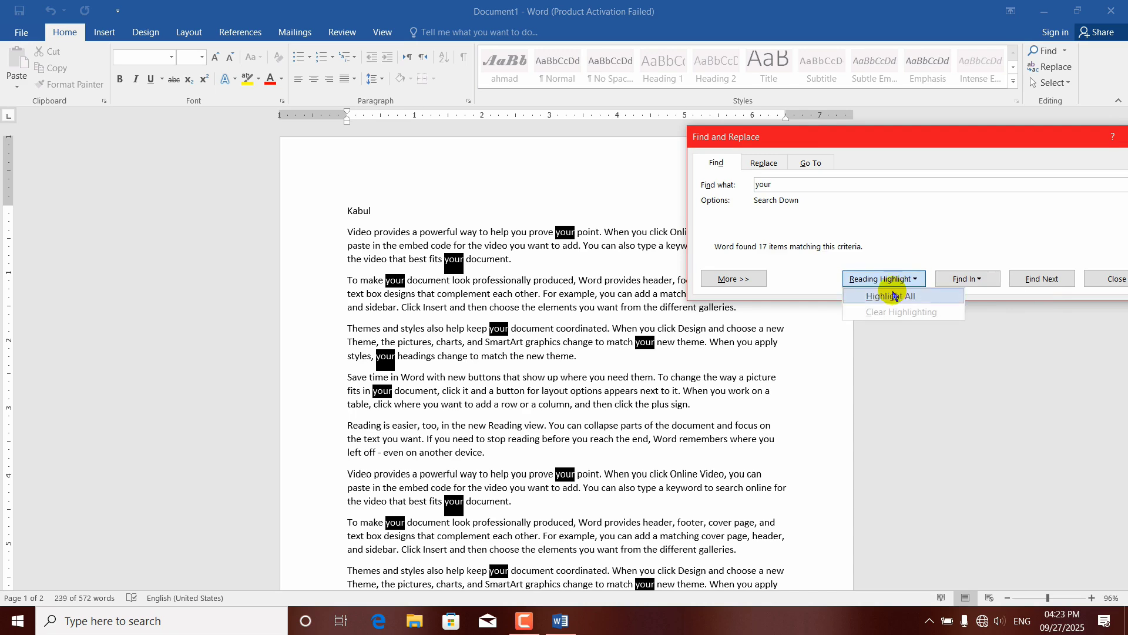
{"action": "left_click", "coordinate": [893, 295]}
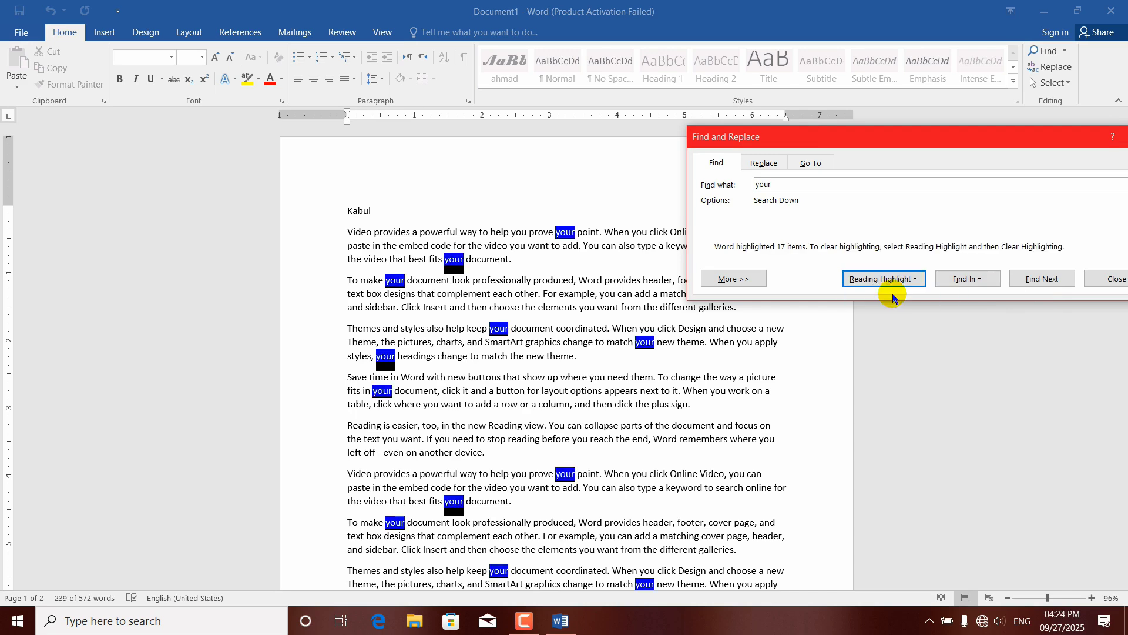
{"action": "left_click", "coordinate": [786, 388]}
{"action": "left_click", "coordinate": [729, 399]}
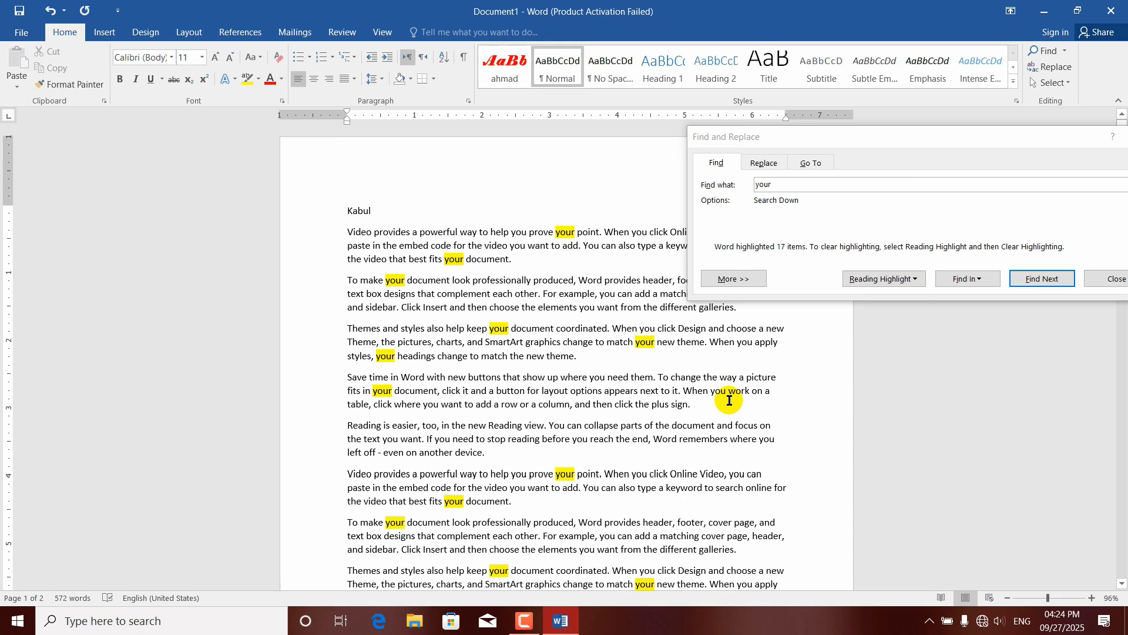
Shift the Find and Replace dialog fully into view and close it.
{"action": "left_click", "coordinate": [914, 159]}
{"action": "left_click_drag", "start_coordinate": [917, 139], "coordinate": [864, 135]}
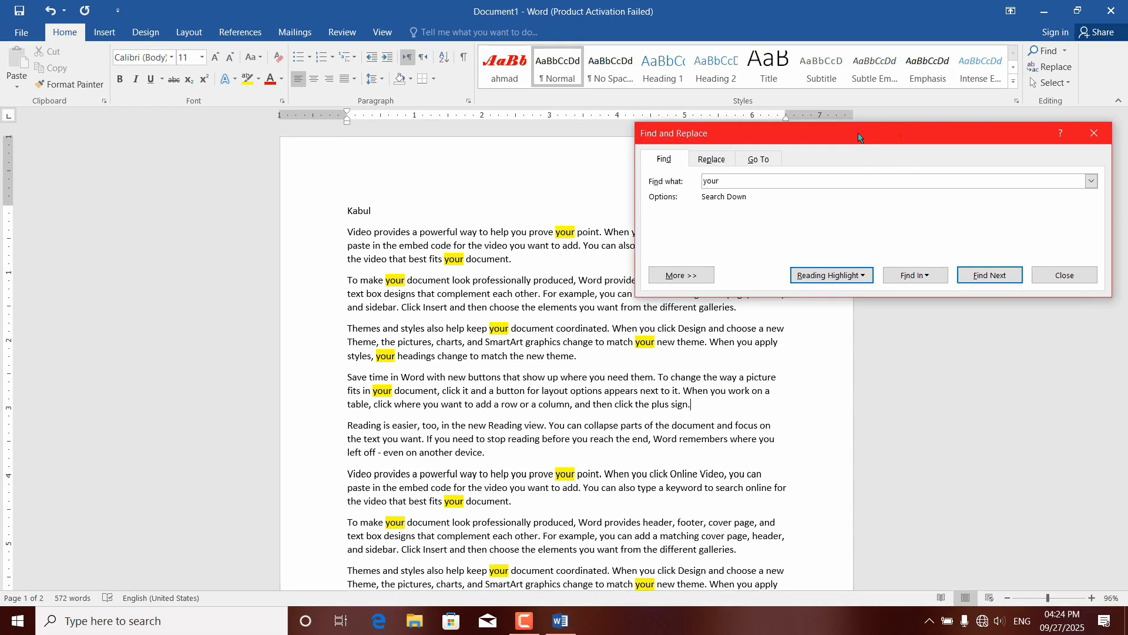
{"action": "left_click", "coordinate": [1051, 278]}
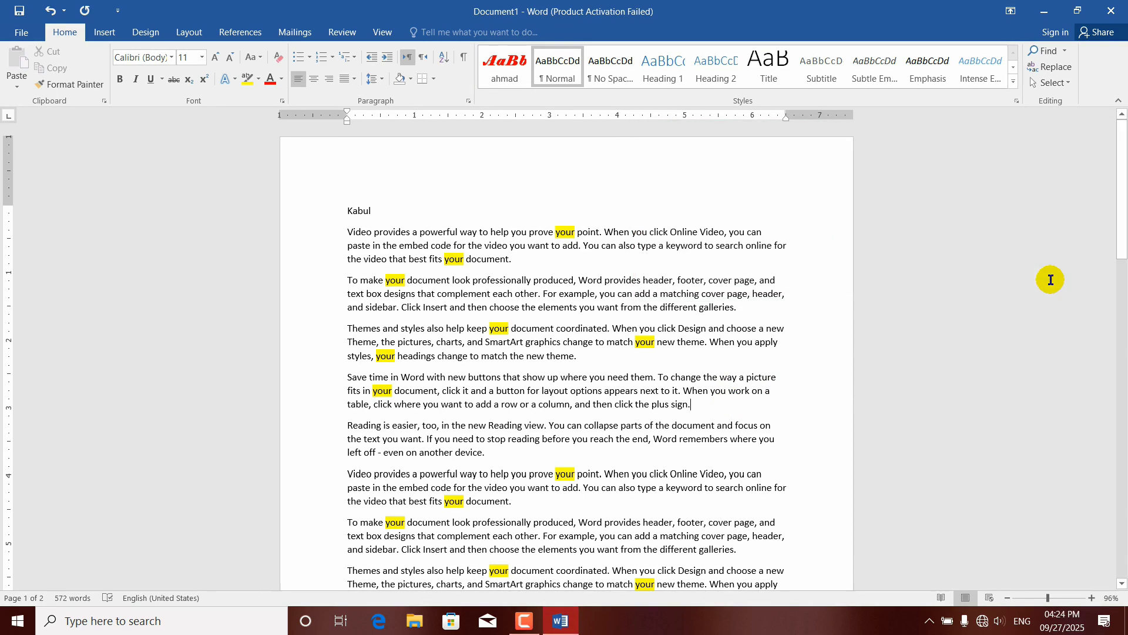
Reopen Advanced Find, switch to the Replace options and find the next occurrence of "your".
{"action": "left_click", "coordinate": [1064, 51]}
{"action": "left_click", "coordinate": [1063, 88]}
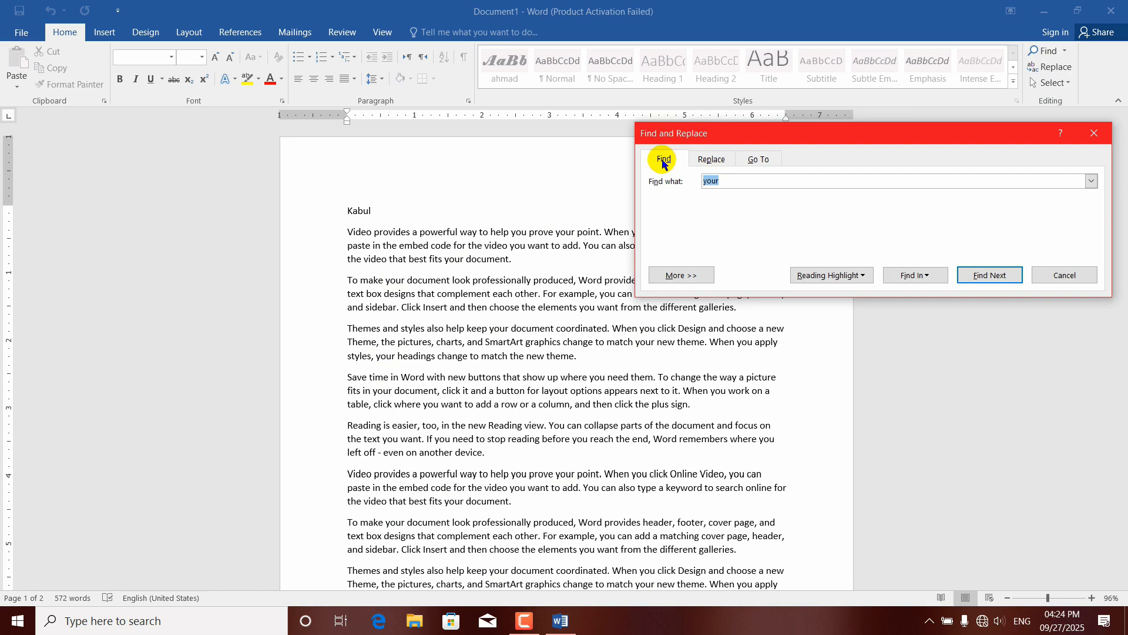
{"action": "left_click", "coordinate": [711, 164]}
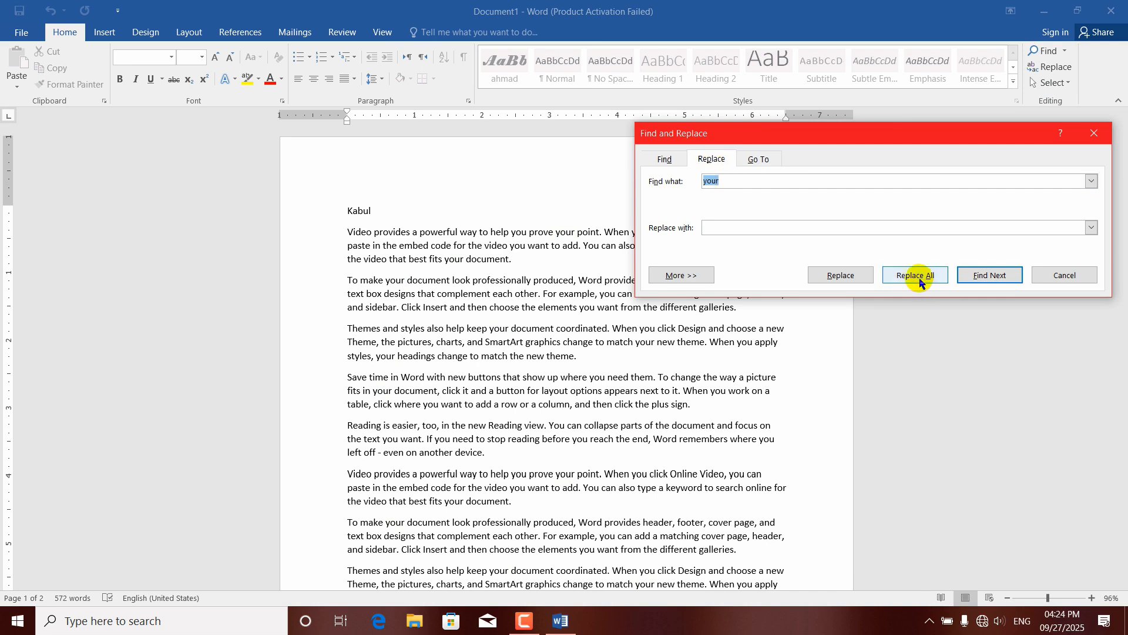
{"action": "left_click", "coordinate": [980, 279]}
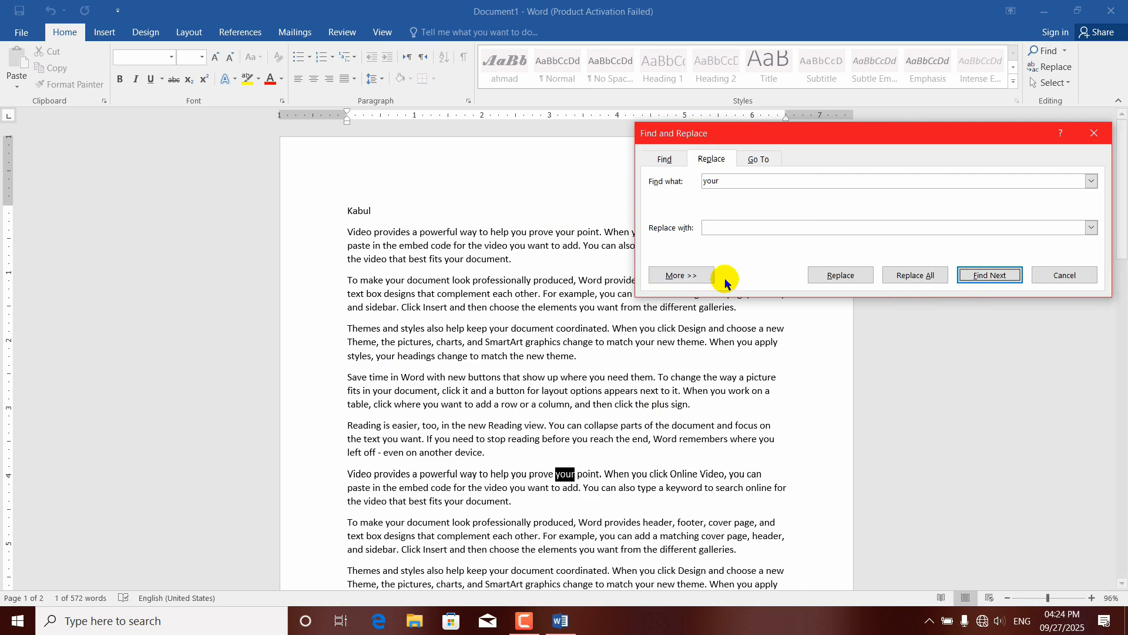
Set the replacement text to "my" and replace the next three occurrences of "your" one at a time.
{"action": "left_click", "coordinate": [721, 228]}
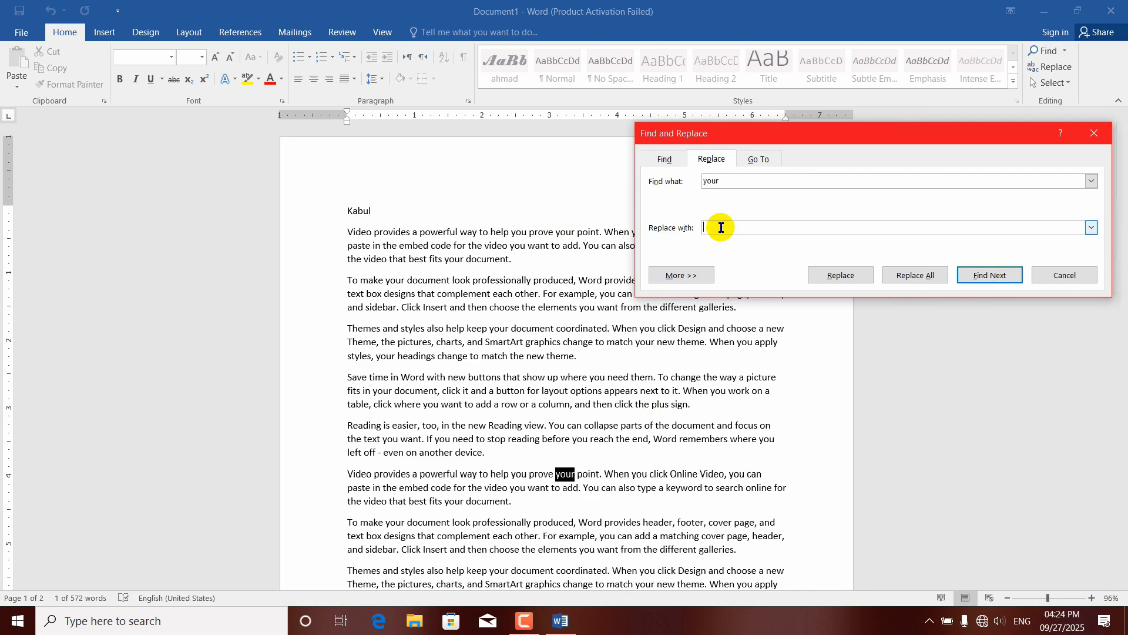
{"action": "type", "text": "my"}
{"action": "left_click", "coordinate": [844, 277]}
{"action": "left_click", "coordinate": [844, 278]}
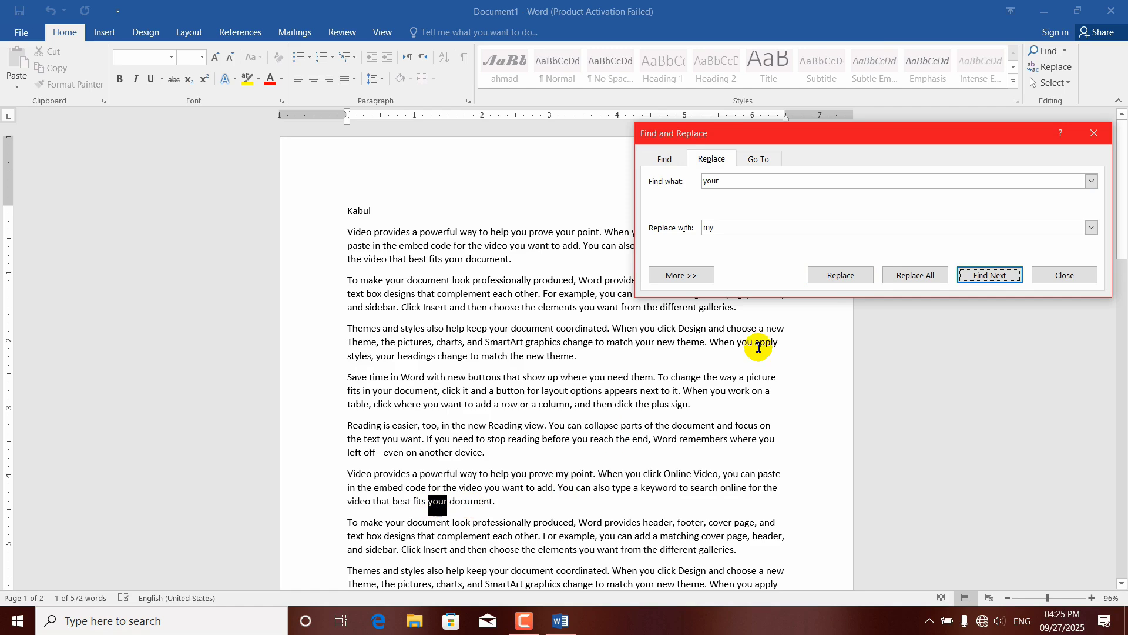
{"action": "left_click", "coordinate": [837, 276]}
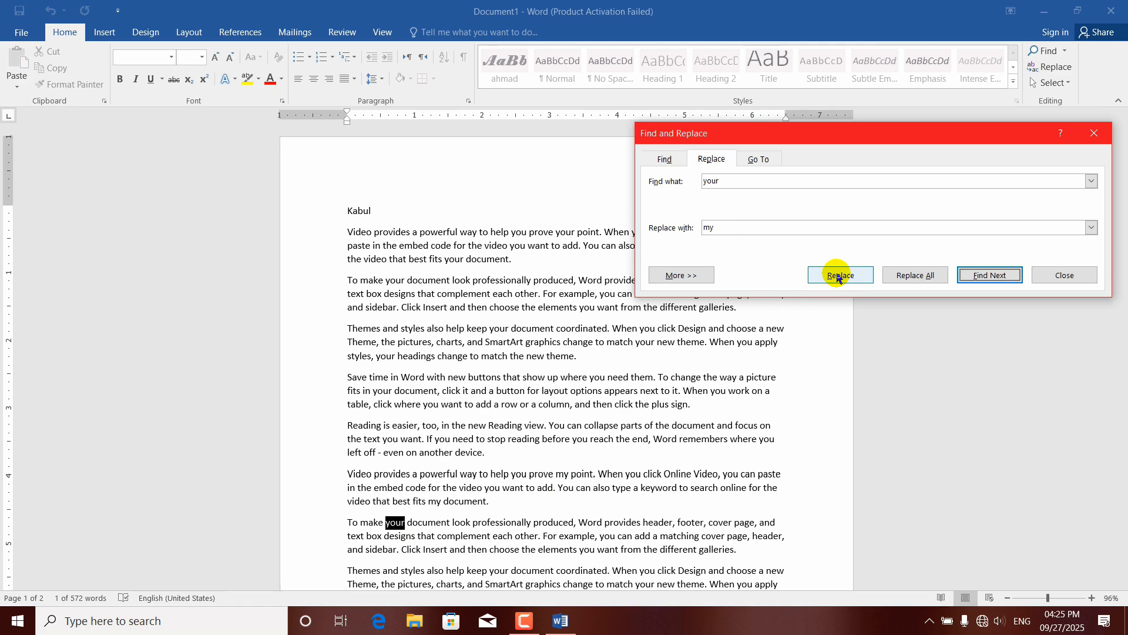
{"action": "left_click", "coordinate": [837, 277]}
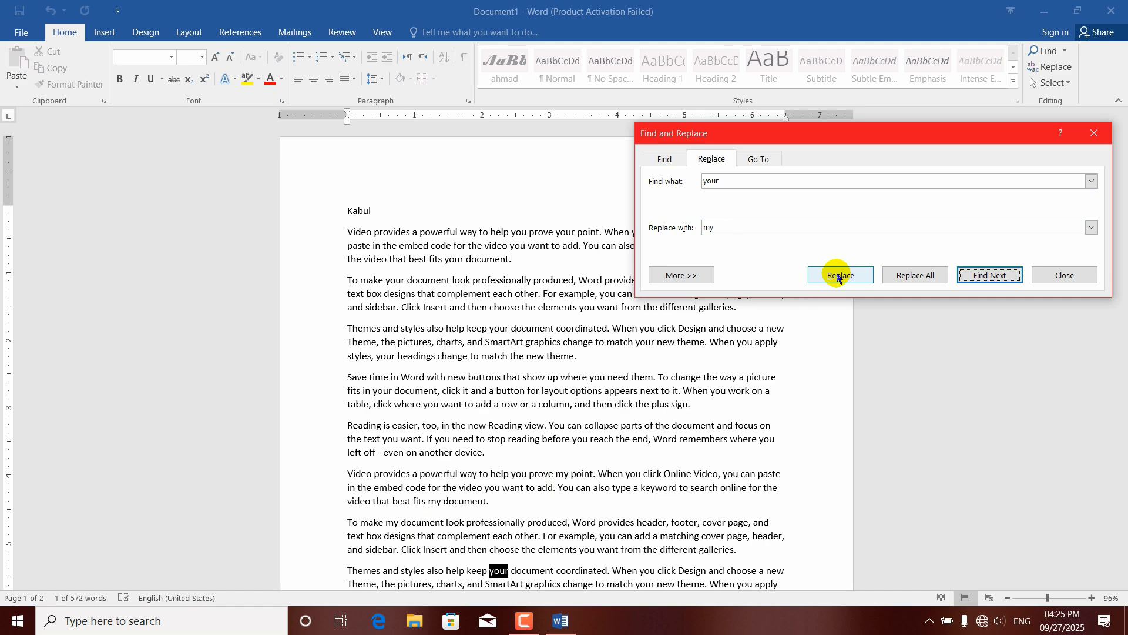
Replace all remaining occurrences of "your" with "my" and search the whole document for any left over.
{"action": "left_click", "coordinate": [914, 277]}
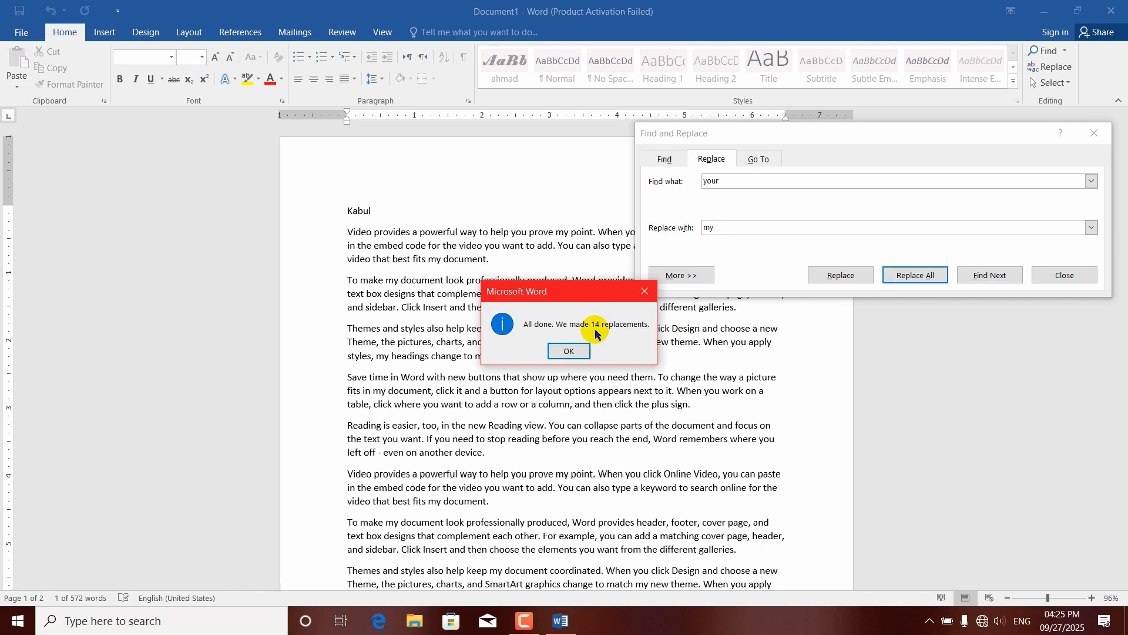
{"action": "left_click", "coordinate": [584, 348]}
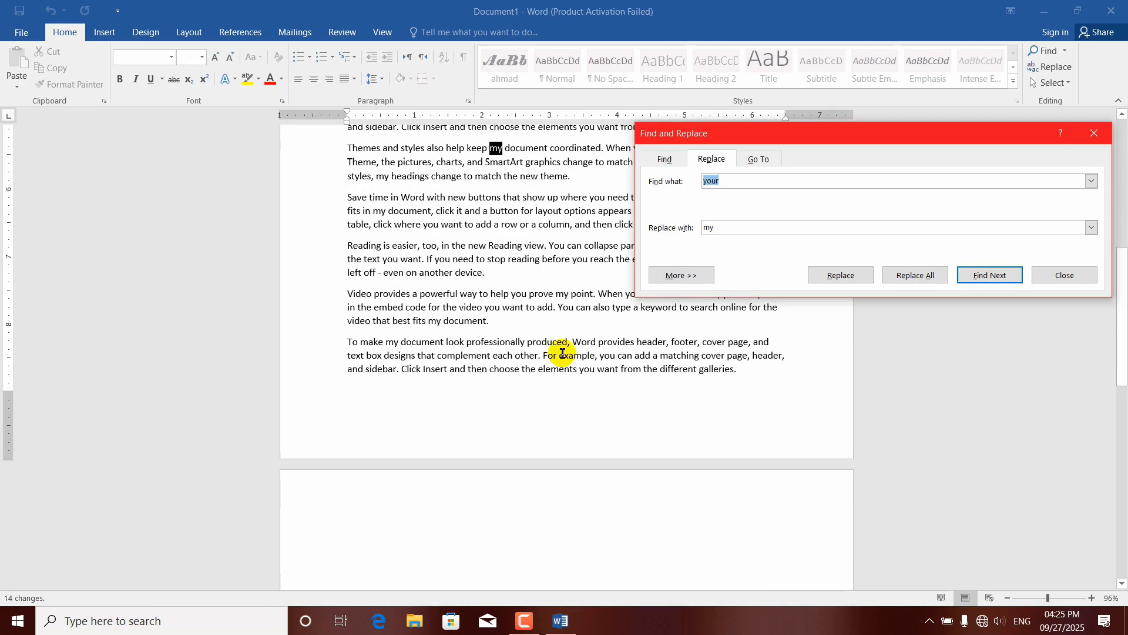
{"action": "left_click", "coordinate": [976, 276]}
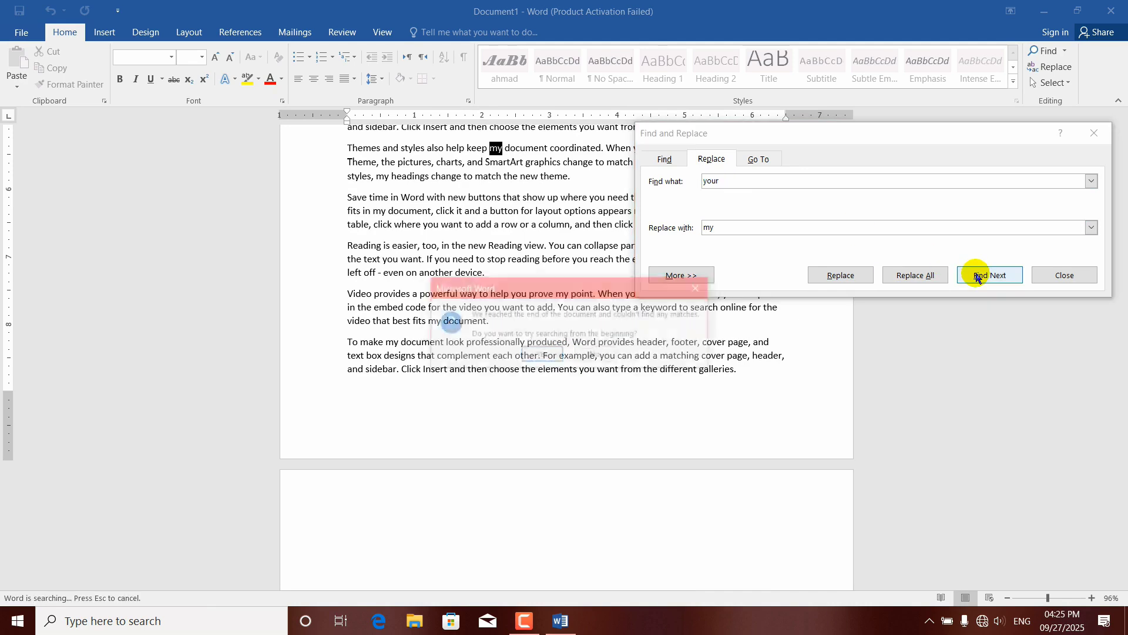
{"action": "left_click", "coordinate": [557, 355]}
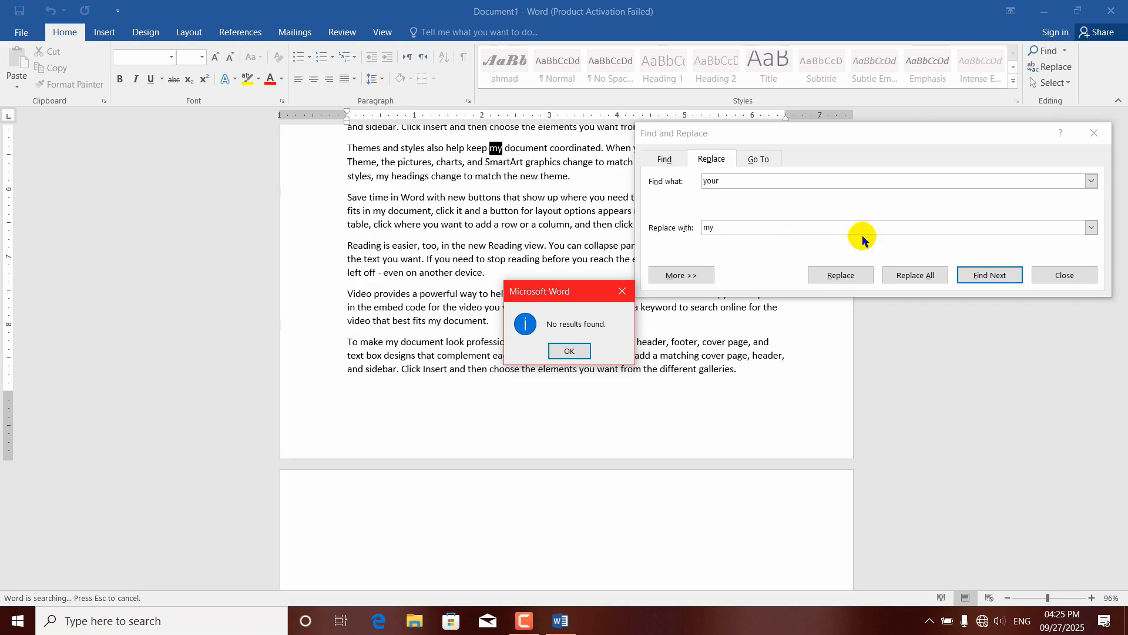
{"action": "left_click", "coordinate": [741, 181]}
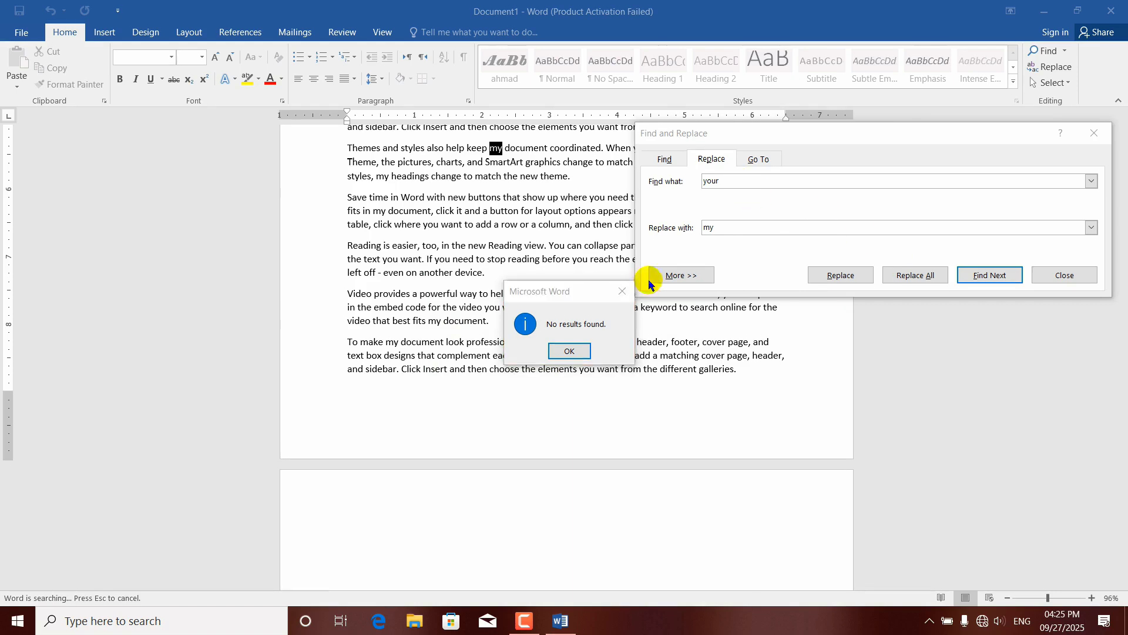
{"action": "left_click", "coordinate": [622, 292]}
Set the search text to "my", find its next occurrence and shift the dialog clear of the match.
{"action": "double_click", "coordinate": [740, 182]}
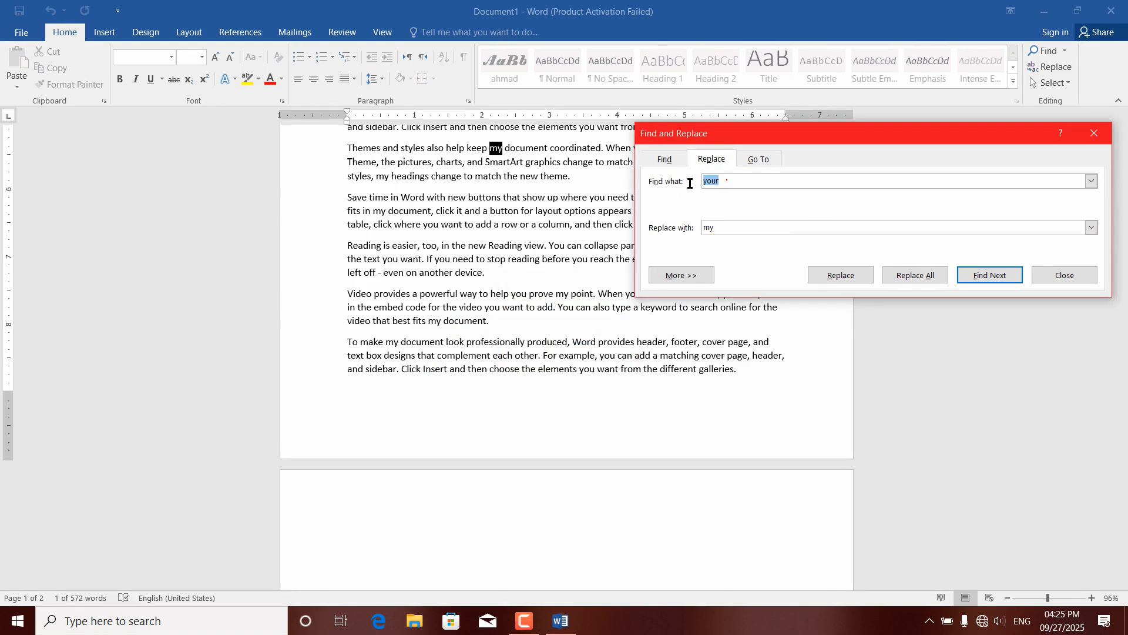
{"action": "type", "text": "mu"}
{"action": "key", "text": "BackSpace"}
{"action": "type", "text": "y"}
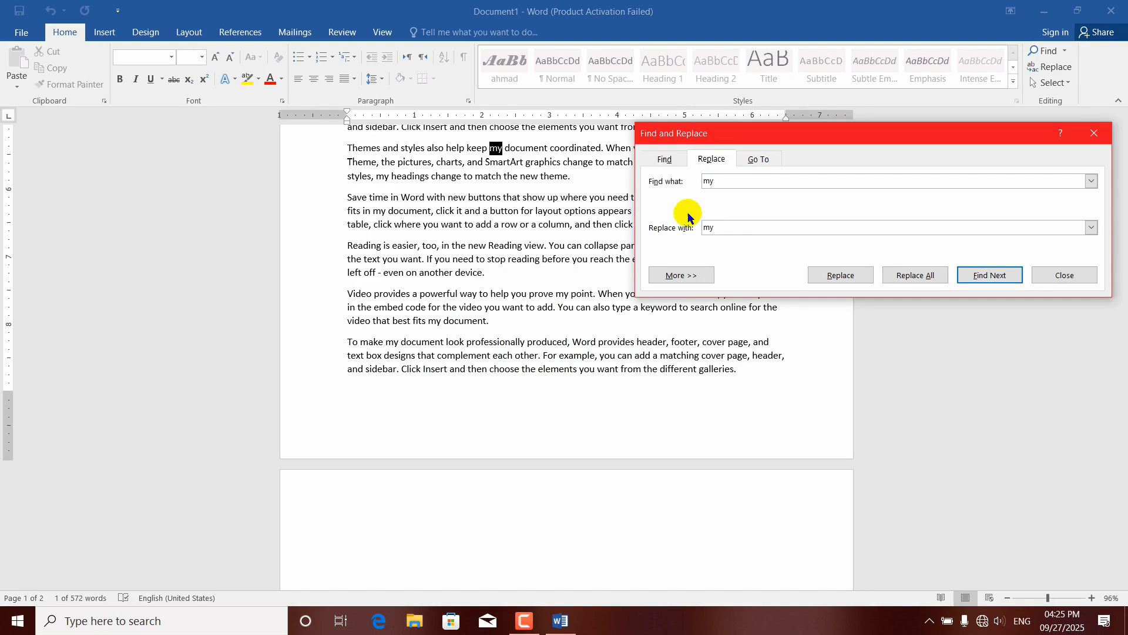
{"action": "left_click", "coordinate": [991, 275]}
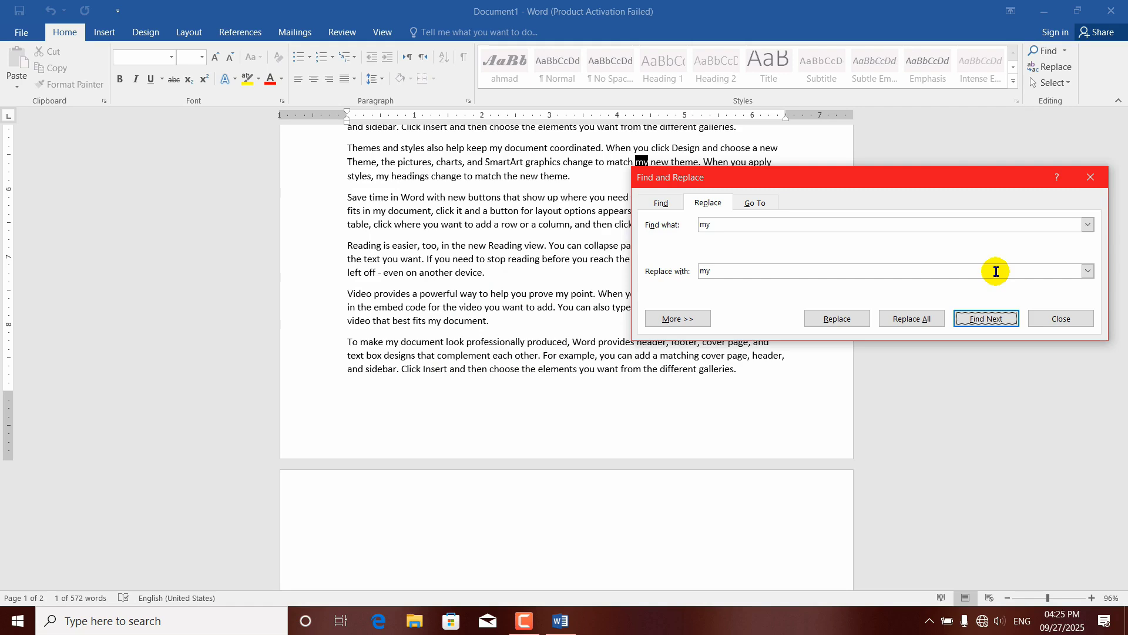
{"action": "left_click_drag", "start_coordinate": [714, 174], "coordinate": [712, 186]}
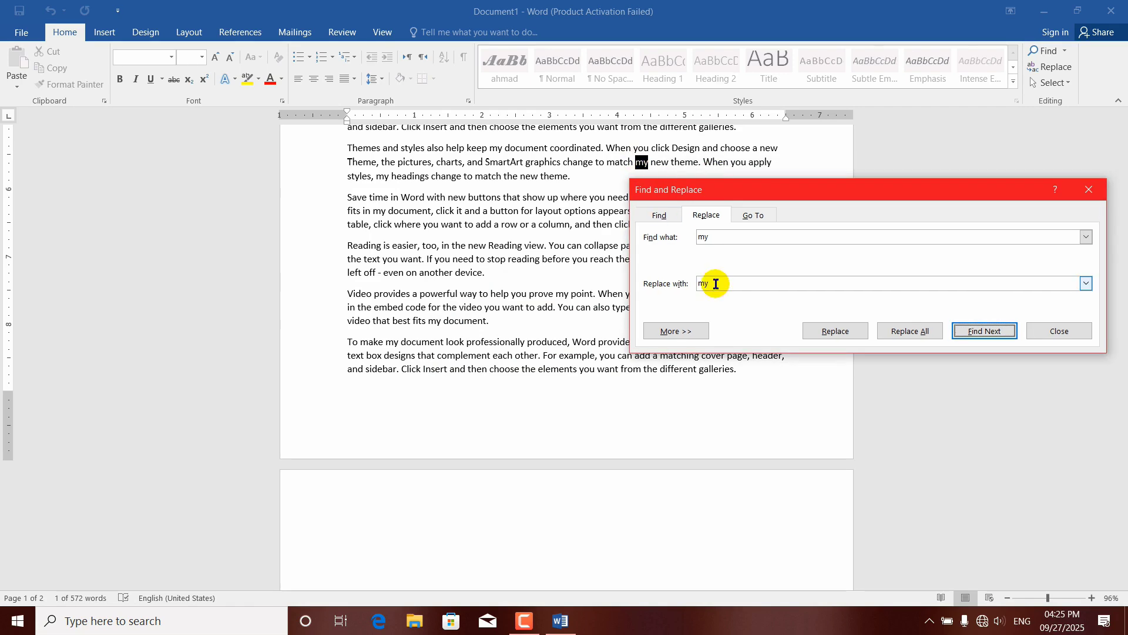
Set the replacement text to "your" and replace "my" individually, starting with the selected occurrence before "new theme".
{"action": "left_click_drag", "start_coordinate": [716, 283], "coordinate": [700, 285]}
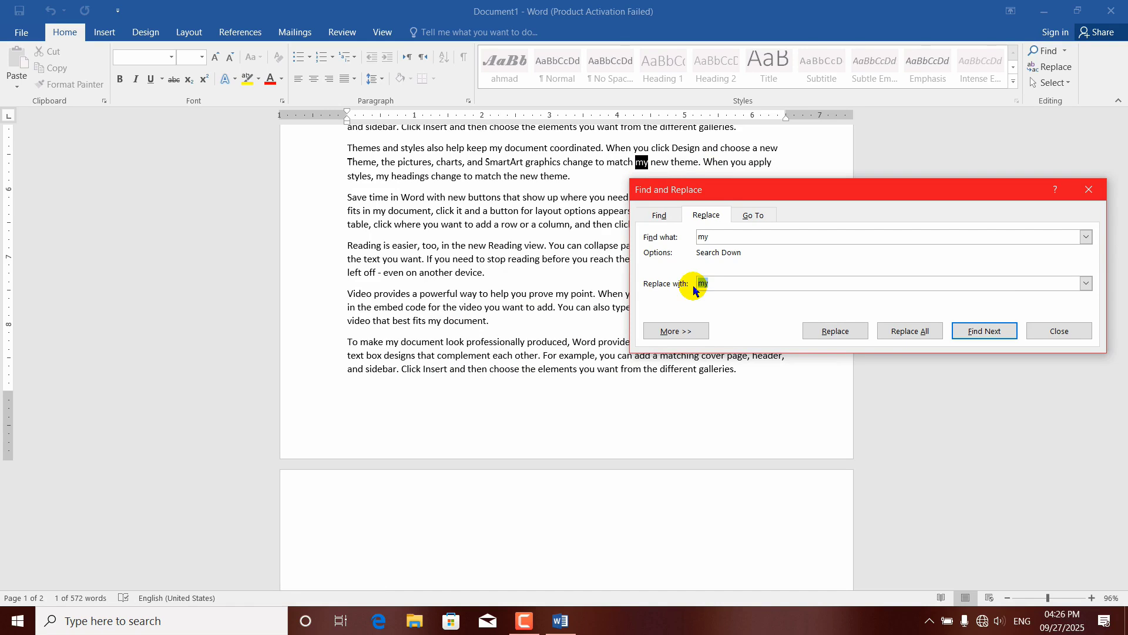
{"action": "type", "text": "ylu"}
{"action": "key", "text": "BackSpace"}
{"action": "key", "text": "BackSpace"}
{"action": "type", "text": "our"}
{"action": "left_click", "coordinate": [842, 333]}
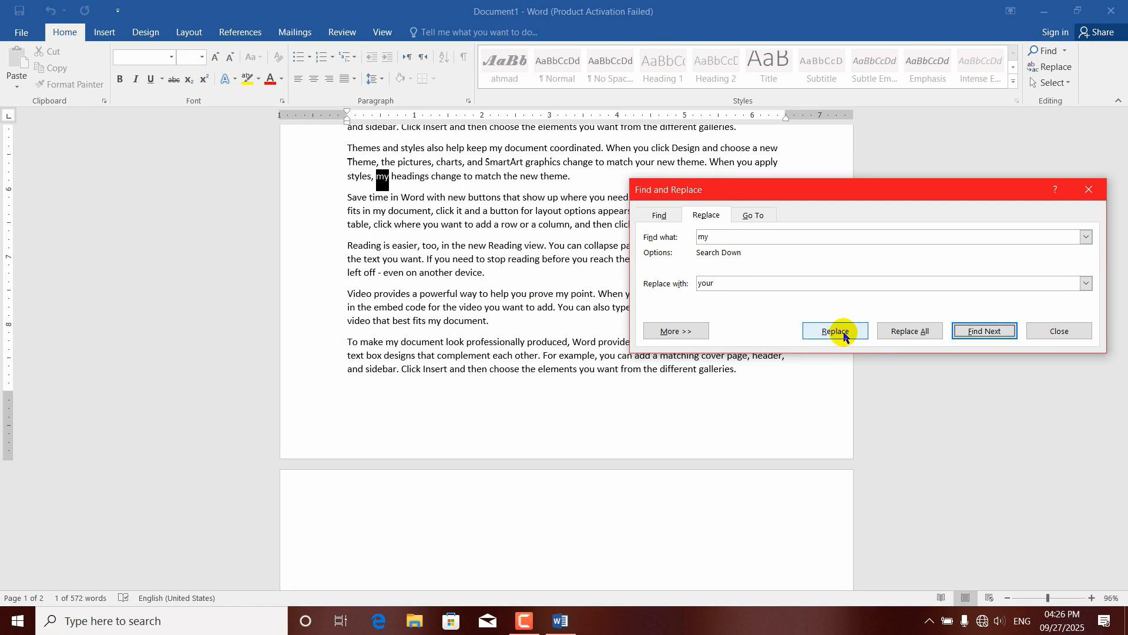
{"action": "left_click", "coordinate": [842, 333]}
Replace all remaining occurrences of "my" with "your" throughout the whole document.
{"action": "left_click", "coordinate": [909, 333]}
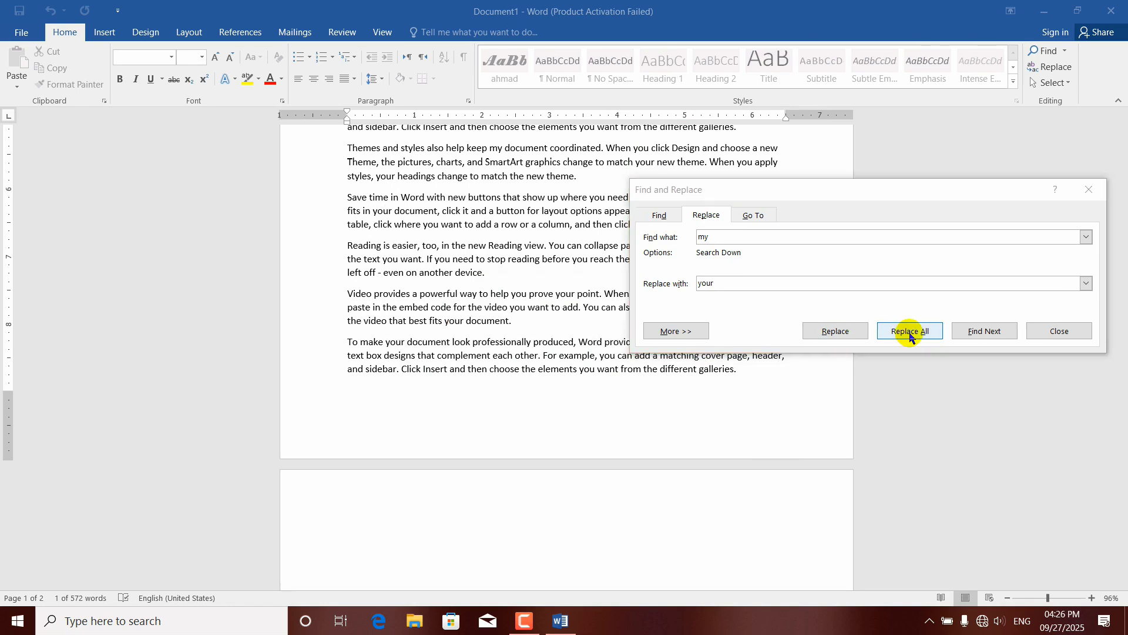
{"action": "left_click", "coordinate": [551, 356]}
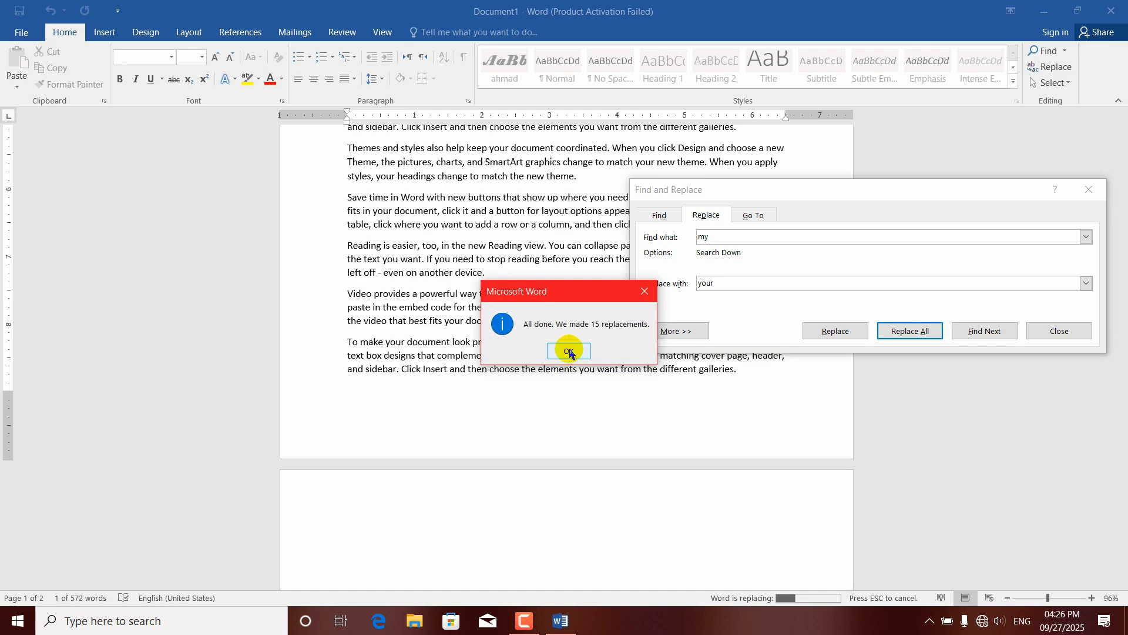
{"action": "left_click", "coordinate": [568, 351]}
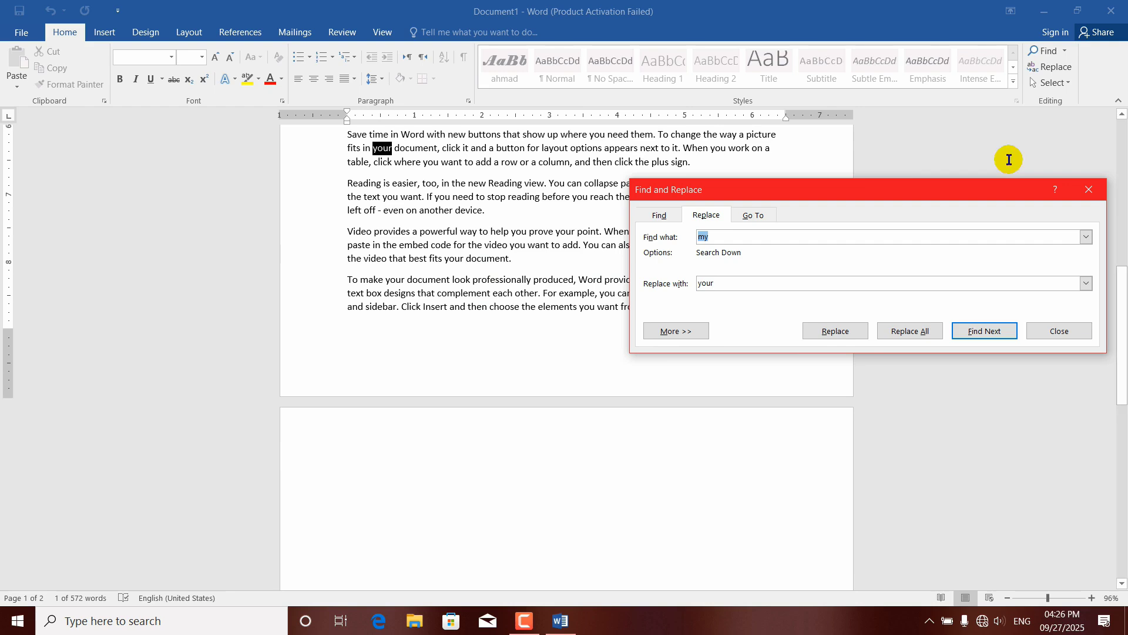
Review the replaced text from the document's start, view the Go To options and close the Find and Replace dialog.
{"action": "left_click_drag", "start_coordinate": [903, 189], "coordinate": [800, 162]}
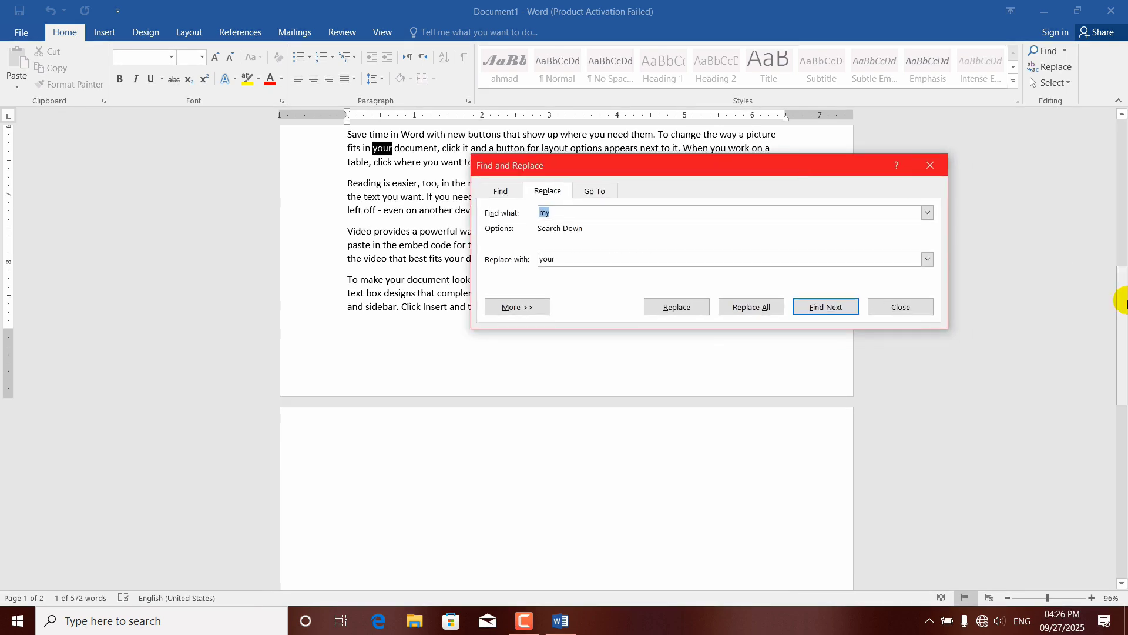
{"action": "left_click_drag", "start_coordinate": [1120, 307], "coordinate": [1121, 112]}
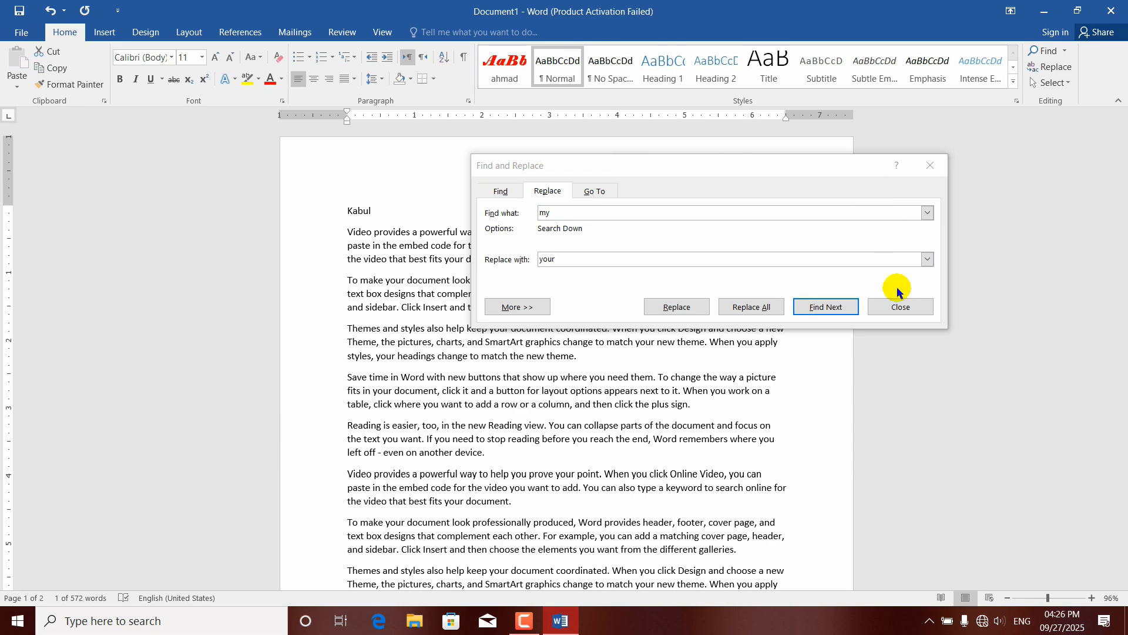
{"action": "left_click", "coordinate": [595, 193]}
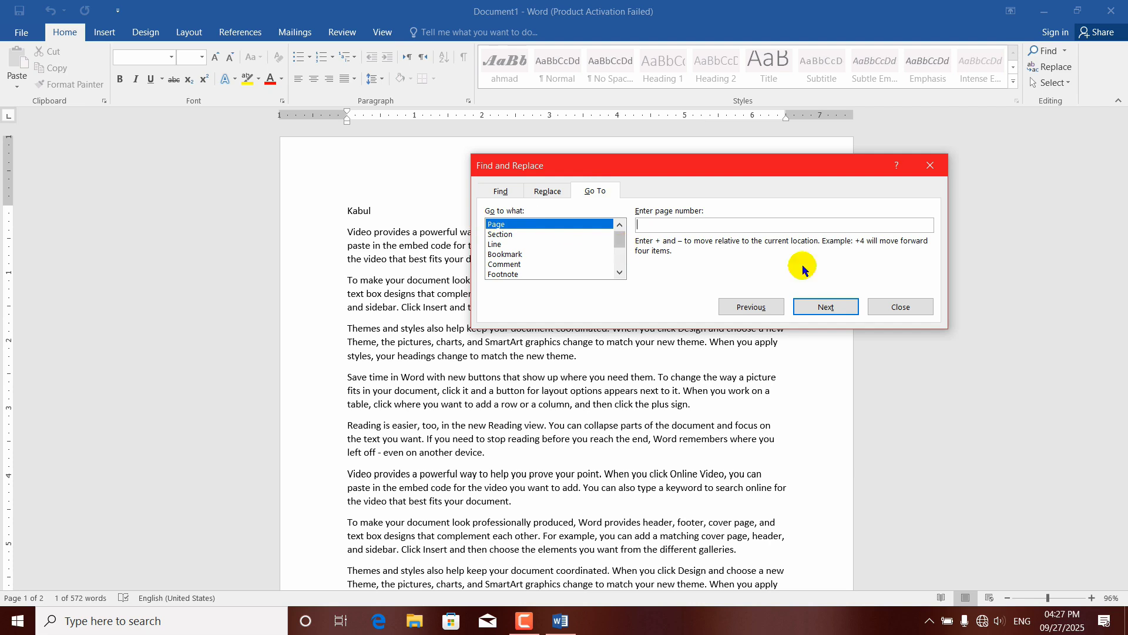
{"action": "left_click", "coordinate": [909, 307]}
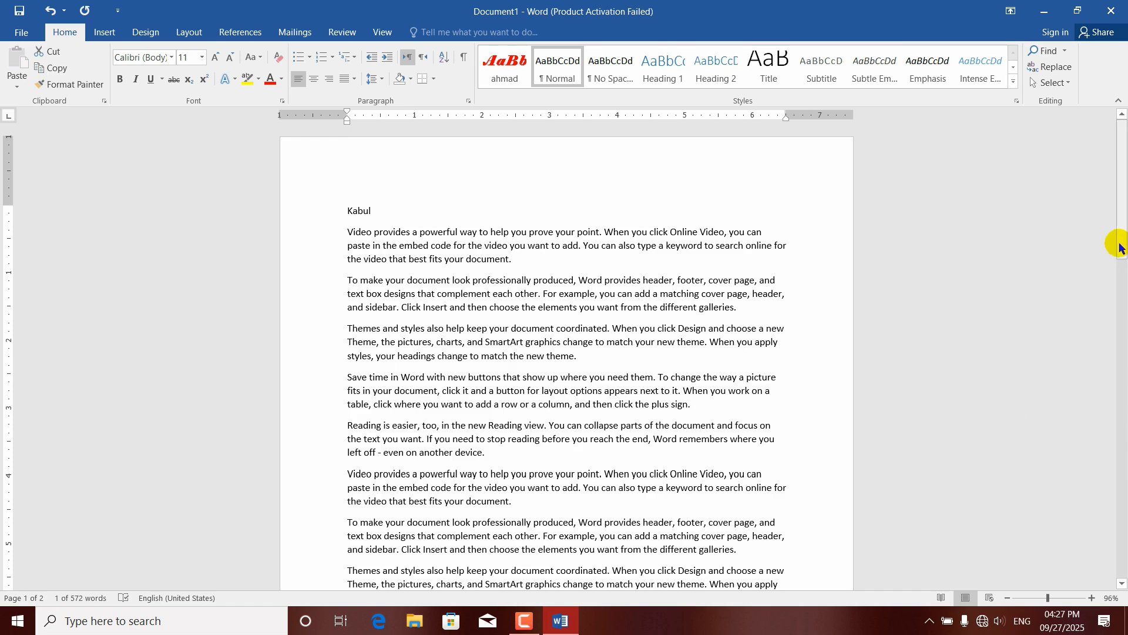
Generate sample text on the blank second page with =rand(120).
{"action": "left_click_drag", "start_coordinate": [1121, 238], "coordinate": [1121, 429]}
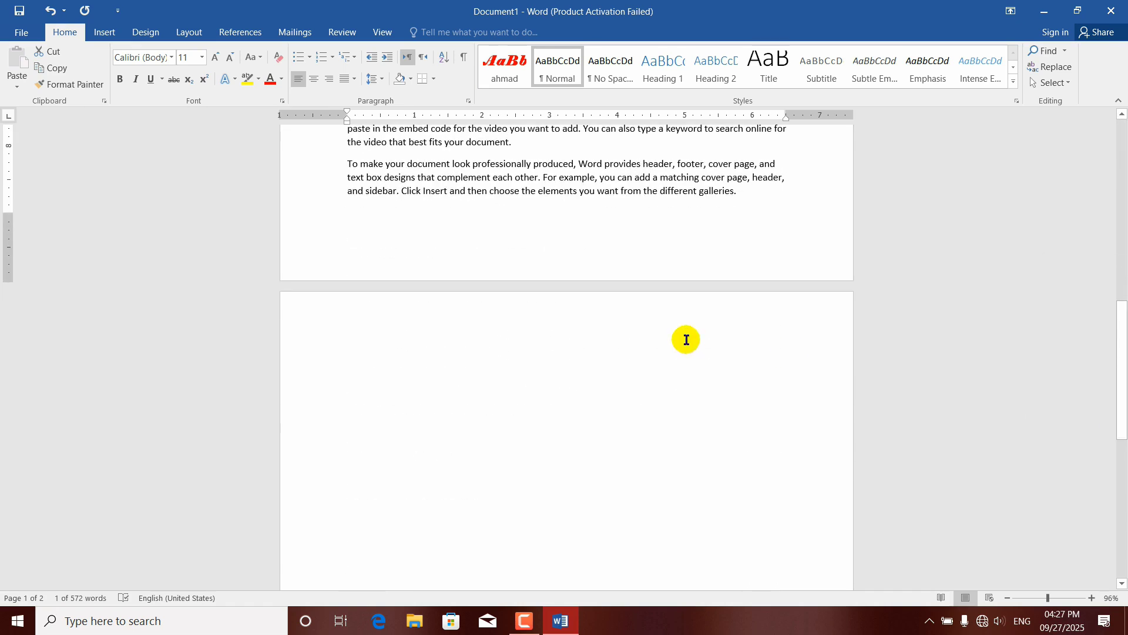
{"action": "left_click", "coordinate": [500, 367]}
{"action": "type", "text": "="}
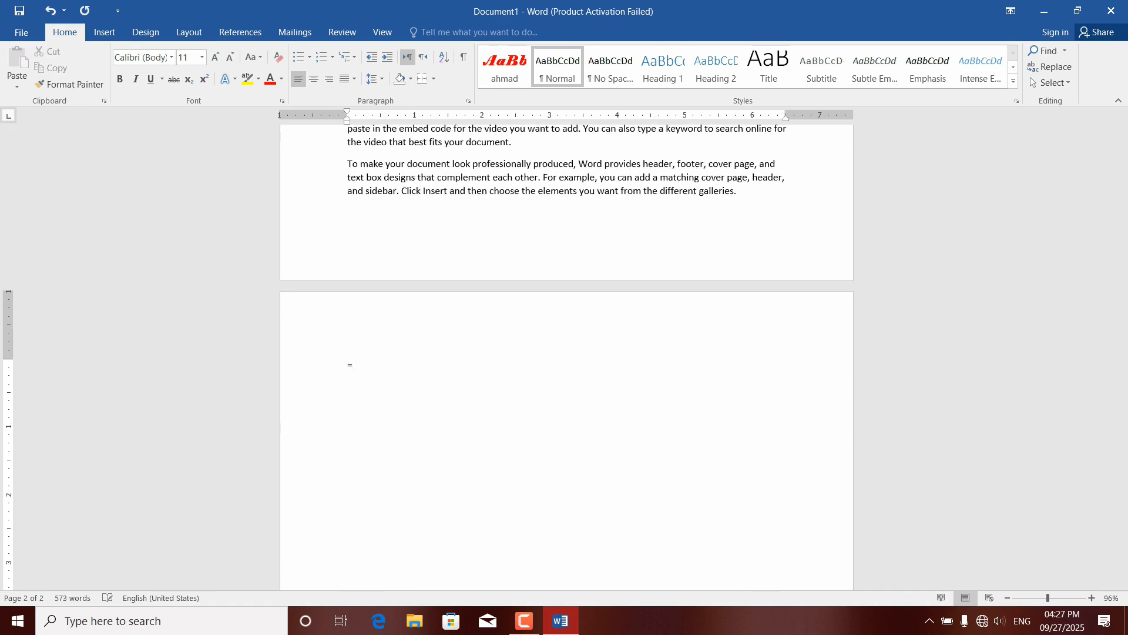
{"action": "type", "text": "rand(120)"}
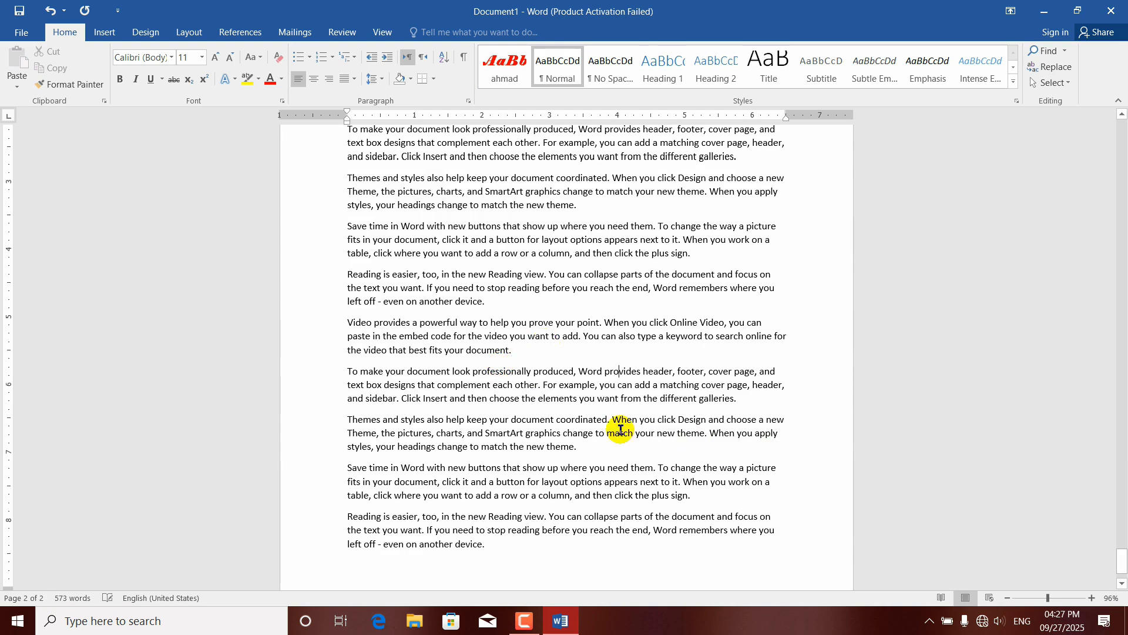
Return to the first page and place the cursor at the end of the paragraph below "Kabul".
{"action": "scroll", "coordinate": [621, 429], "scroll_direction": "up", "scroll_amount": 10}
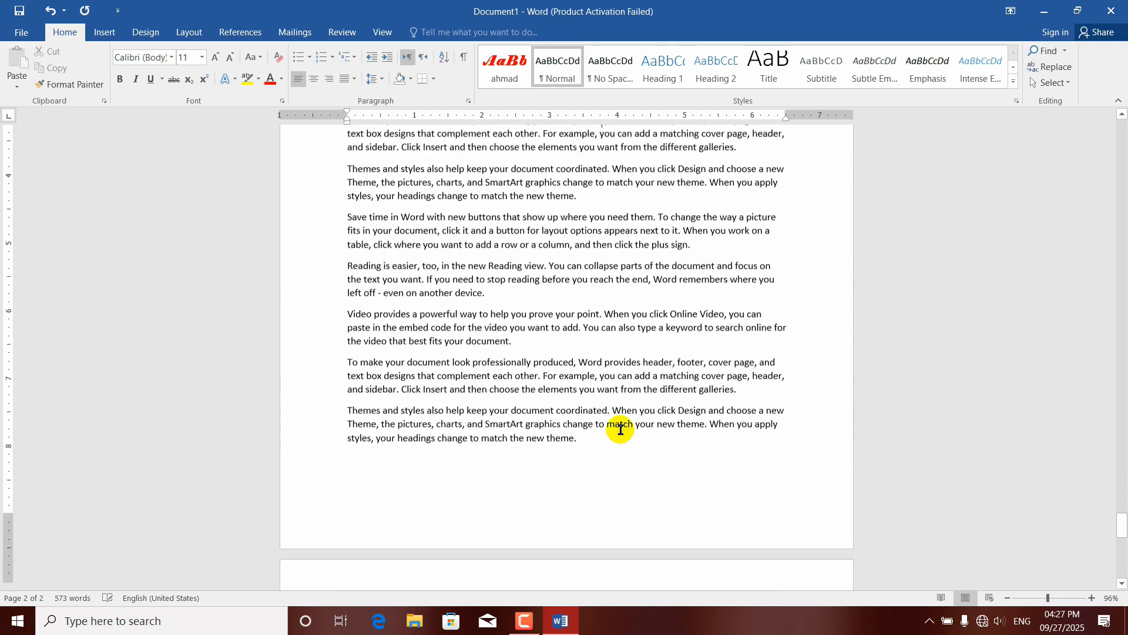
{"action": "scroll", "coordinate": [621, 430], "scroll_direction": "up", "scroll_amount": 10}
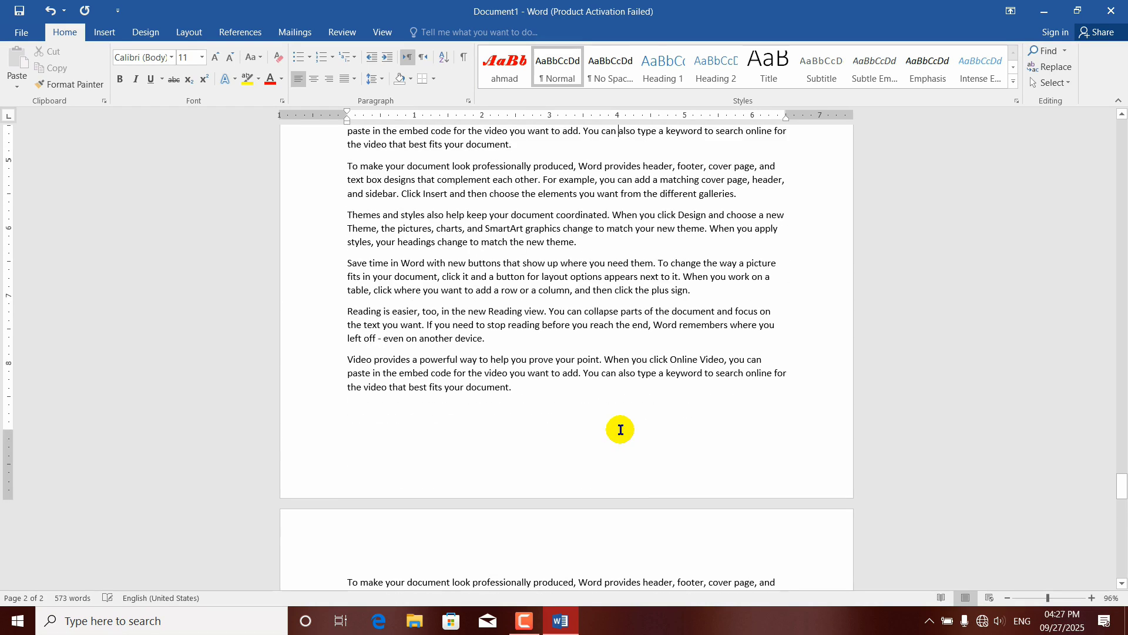
{"action": "scroll", "coordinate": [620, 430], "scroll_direction": "up", "scroll_amount": 10}
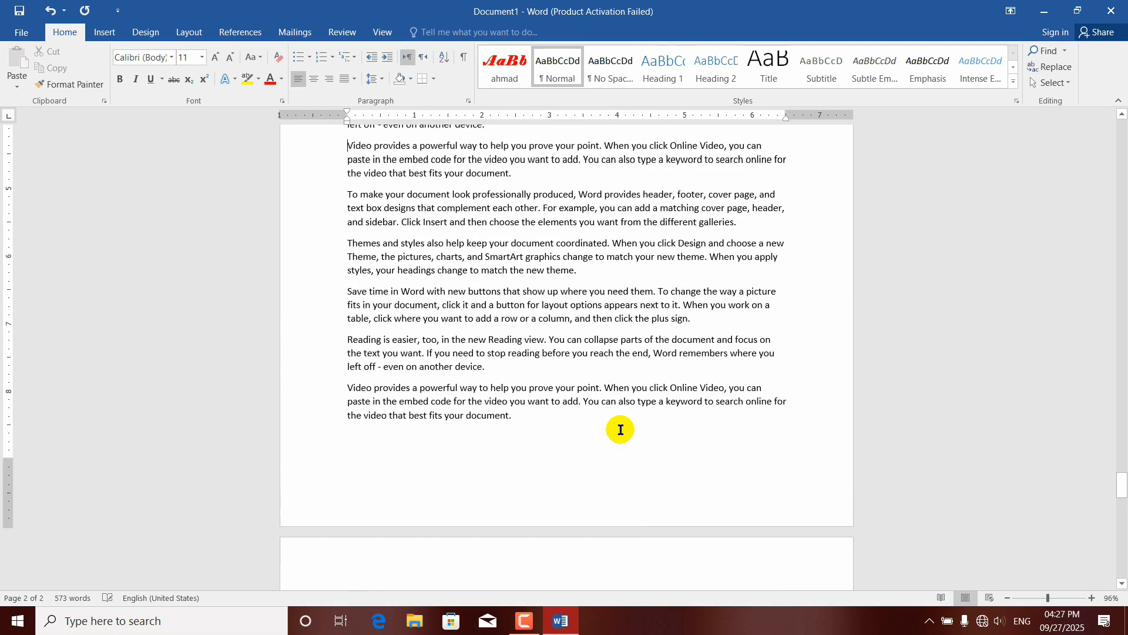
{"action": "scroll", "coordinate": [621, 430], "scroll_direction": "up", "scroll_amount": 10}
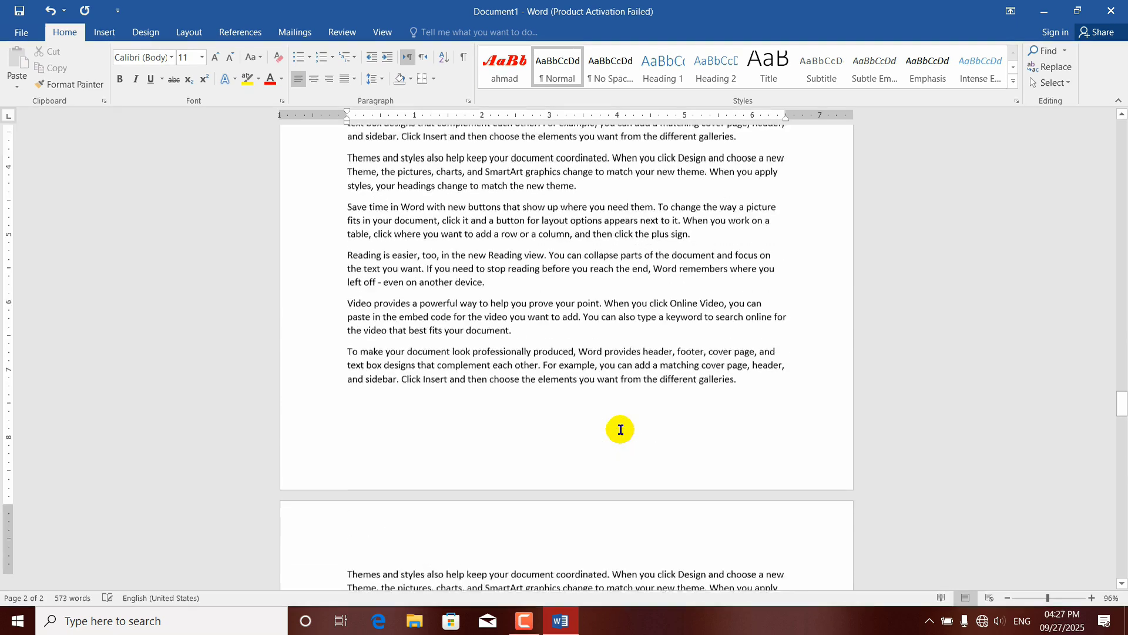
{"action": "scroll", "coordinate": [621, 430], "scroll_direction": "up", "scroll_amount": 5}
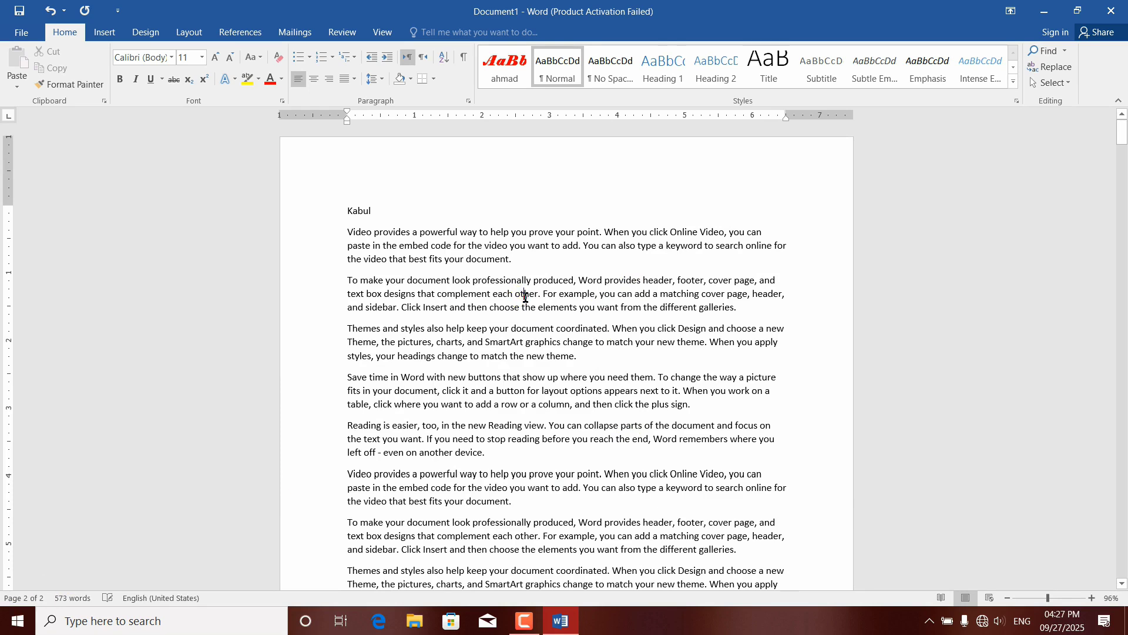
{"action": "left_click", "coordinate": [591, 264]}
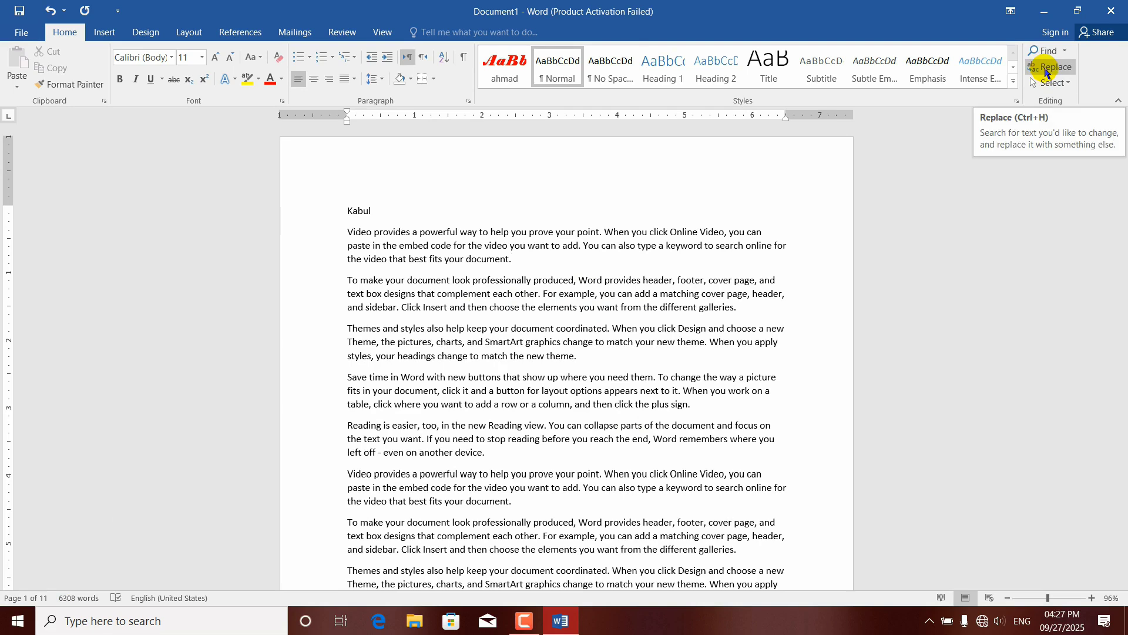
View the Replace options through Advanced Find and the Go To options through the Replace command, closing the dialog each time.
{"action": "left_click", "coordinate": [1065, 53]}
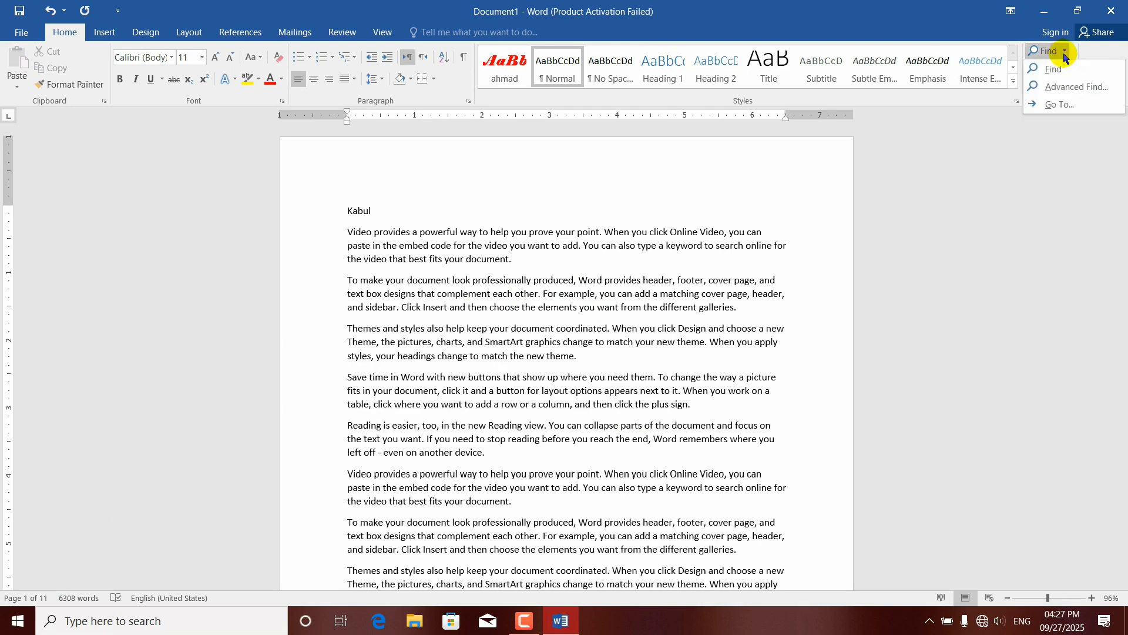
{"action": "left_click", "coordinate": [1058, 88]}
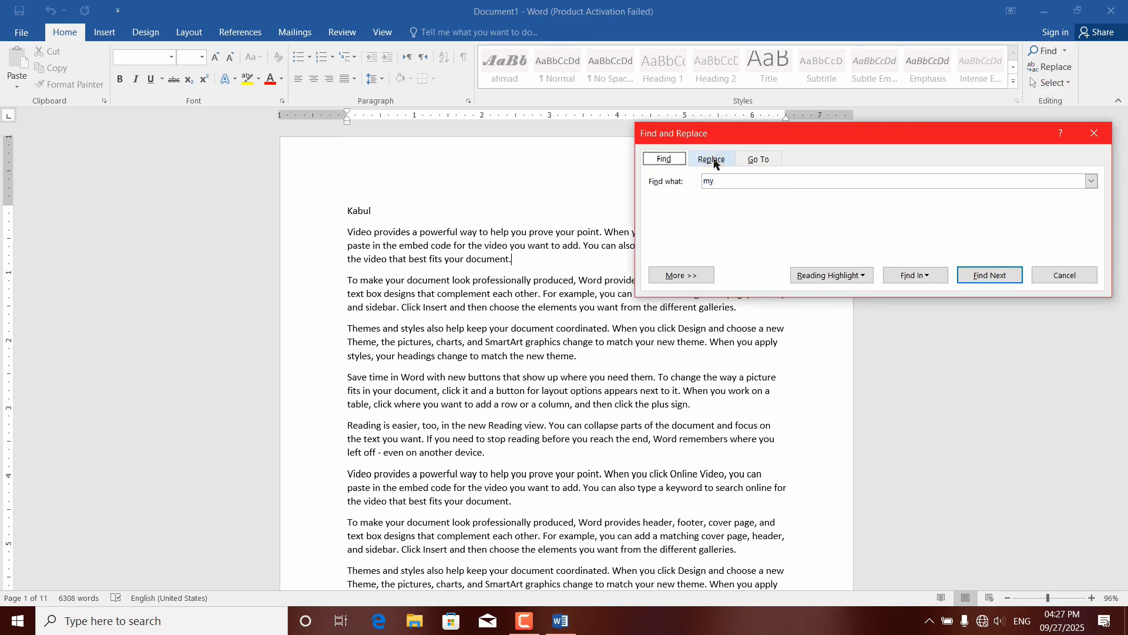
{"action": "left_click", "coordinate": [711, 159]}
{"action": "left_click", "coordinate": [1096, 132]}
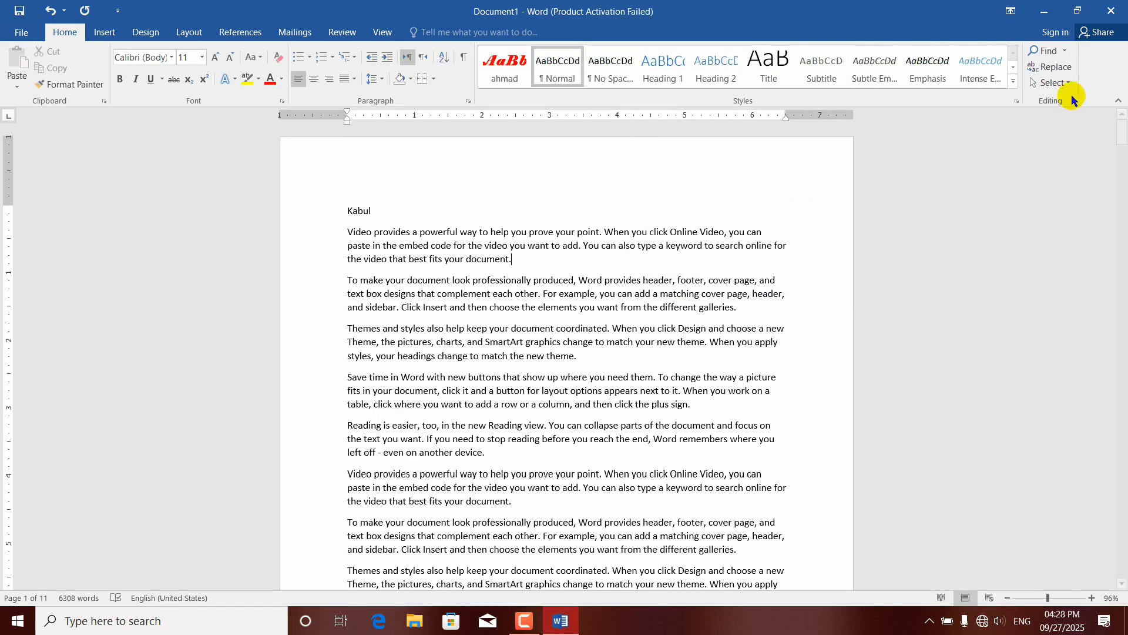
{"action": "left_click", "coordinate": [1046, 67]}
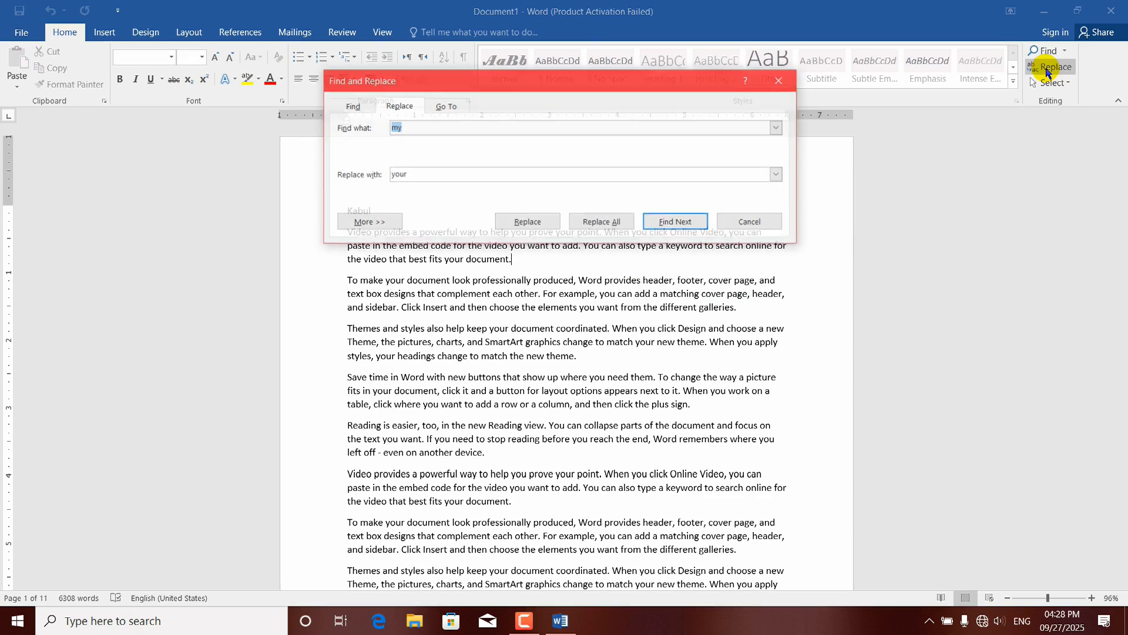
{"action": "left_click", "coordinate": [448, 106]}
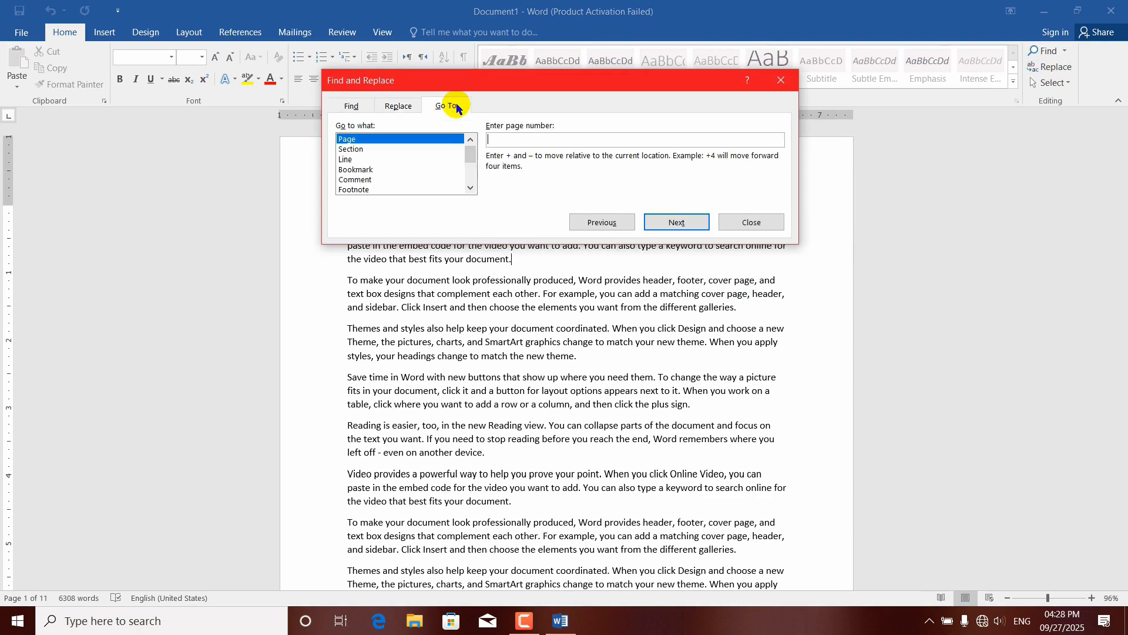
{"action": "left_click", "coordinate": [775, 80]}
Open Go To directly, move its dialog over the document and jump to page 8.
{"action": "left_click", "coordinate": [1064, 51]}
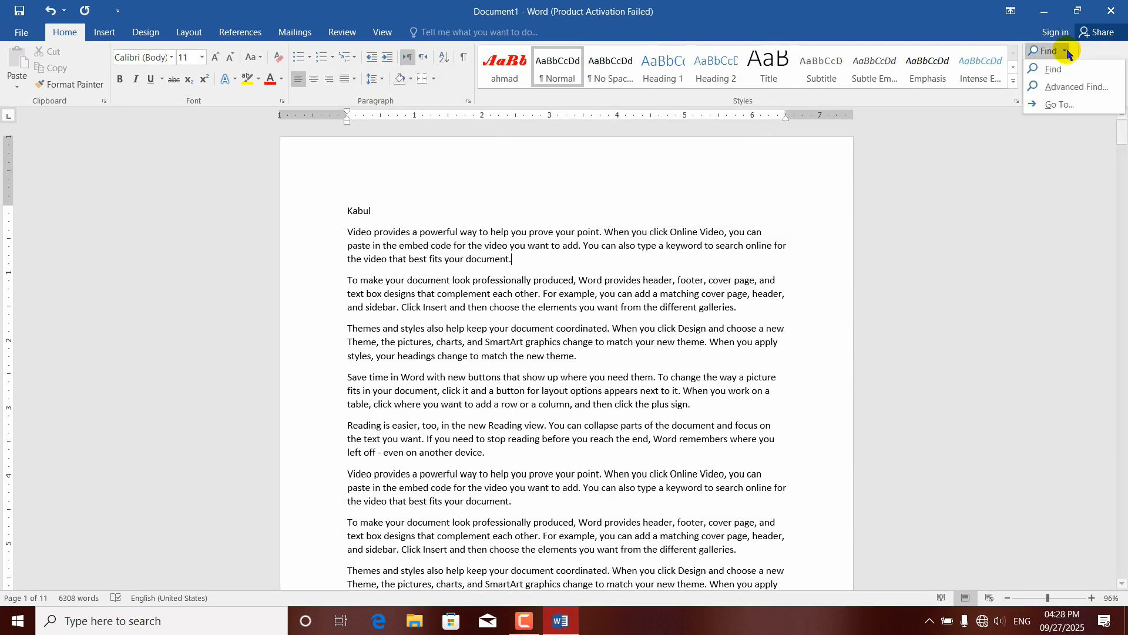
{"action": "left_click", "coordinate": [1056, 105]}
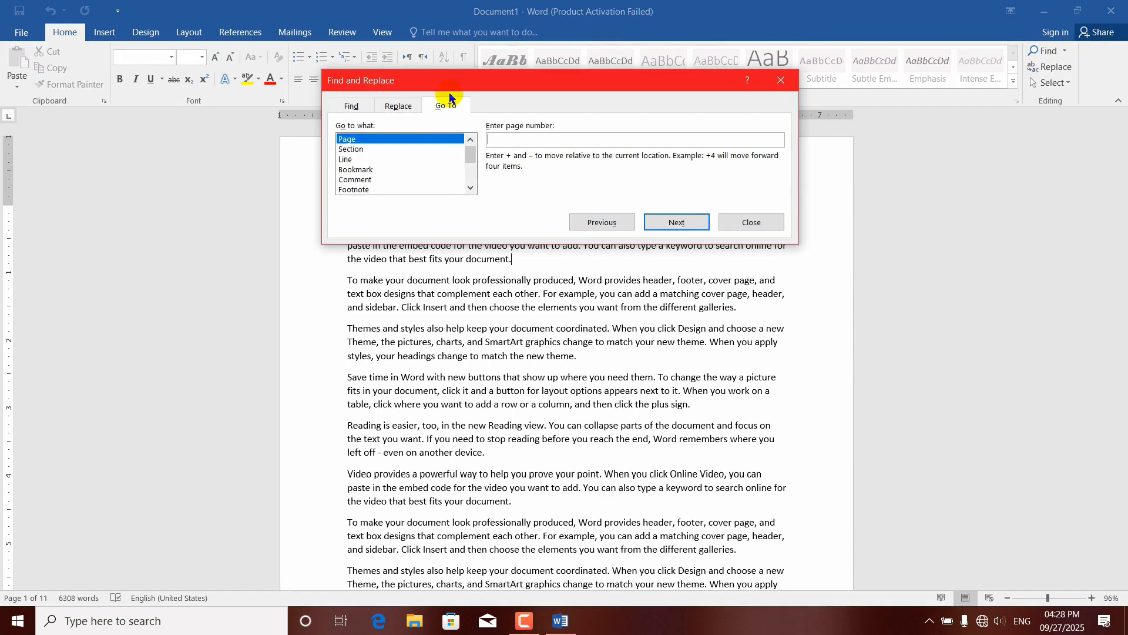
{"action": "left_click_drag", "start_coordinate": [450, 75], "coordinate": [512, 108]}
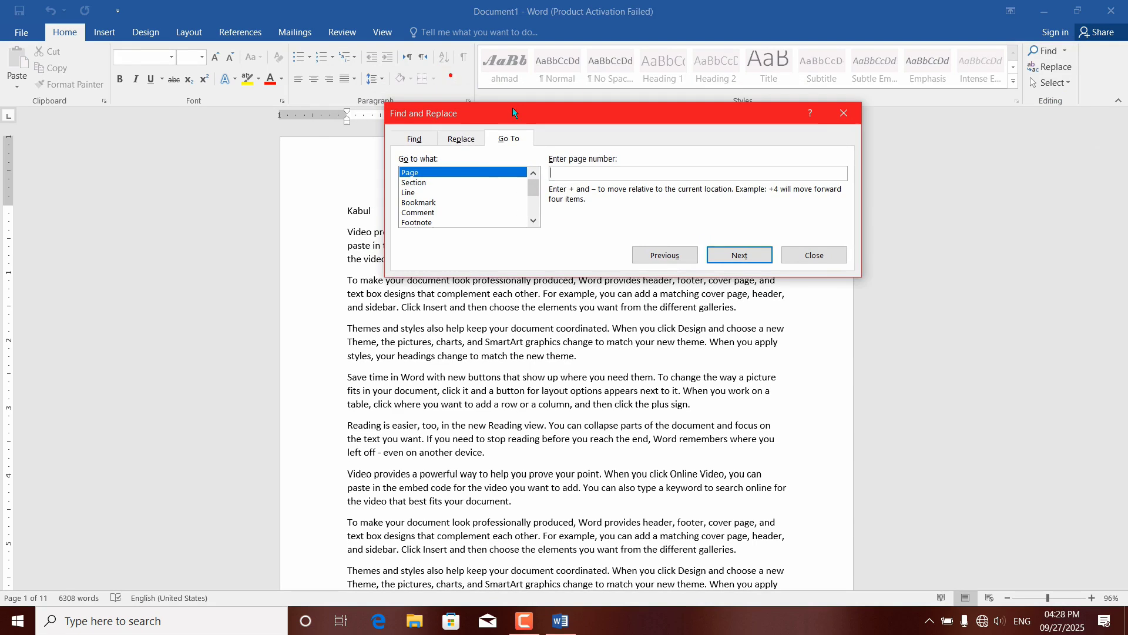
{"action": "left_click", "coordinate": [582, 172]}
{"action": "type", "text": "8"}
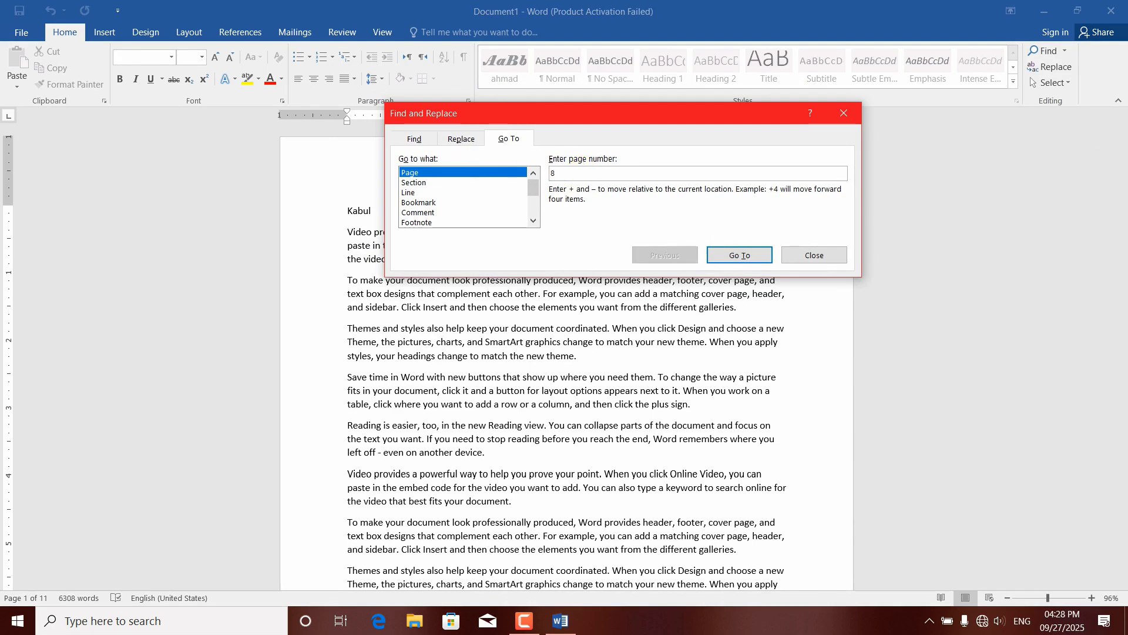
{"action": "left_click", "coordinate": [731, 256]}
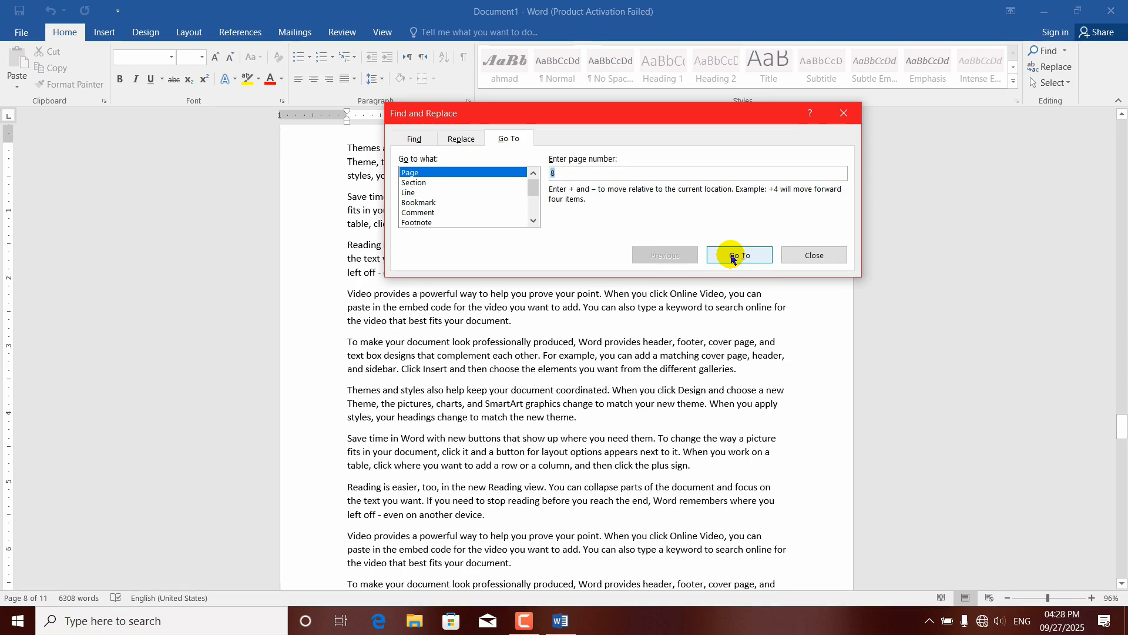
Return focus to the document and magnify the screen to 200% to examine the page number in the status bar.
{"action": "left_click", "coordinate": [516, 377]}
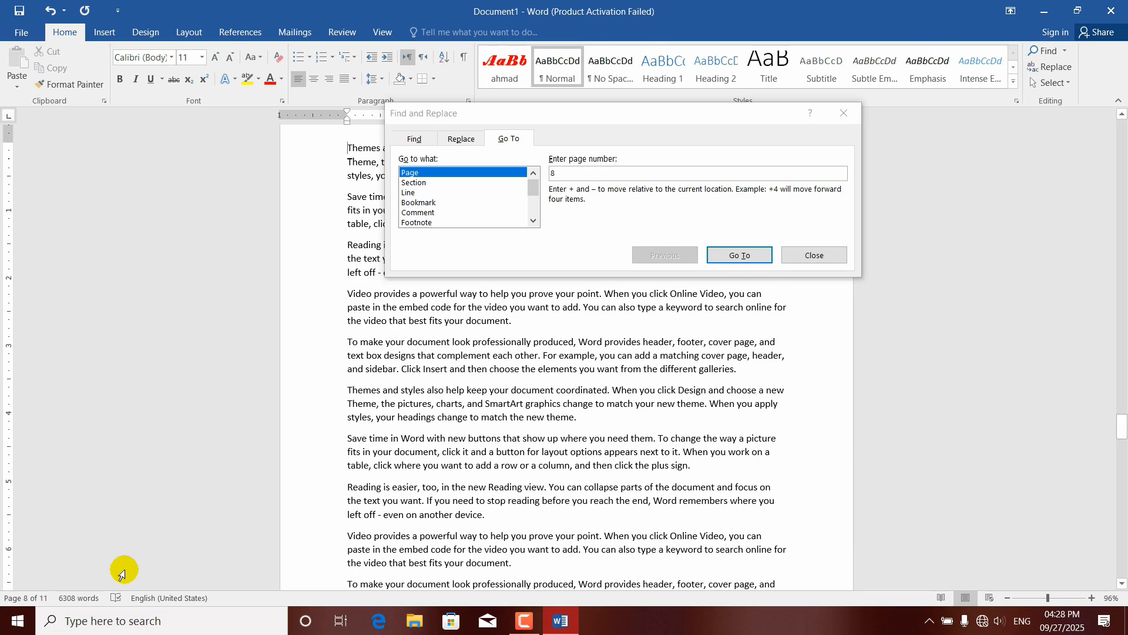
{"action": "key", "text": "super+plus"}
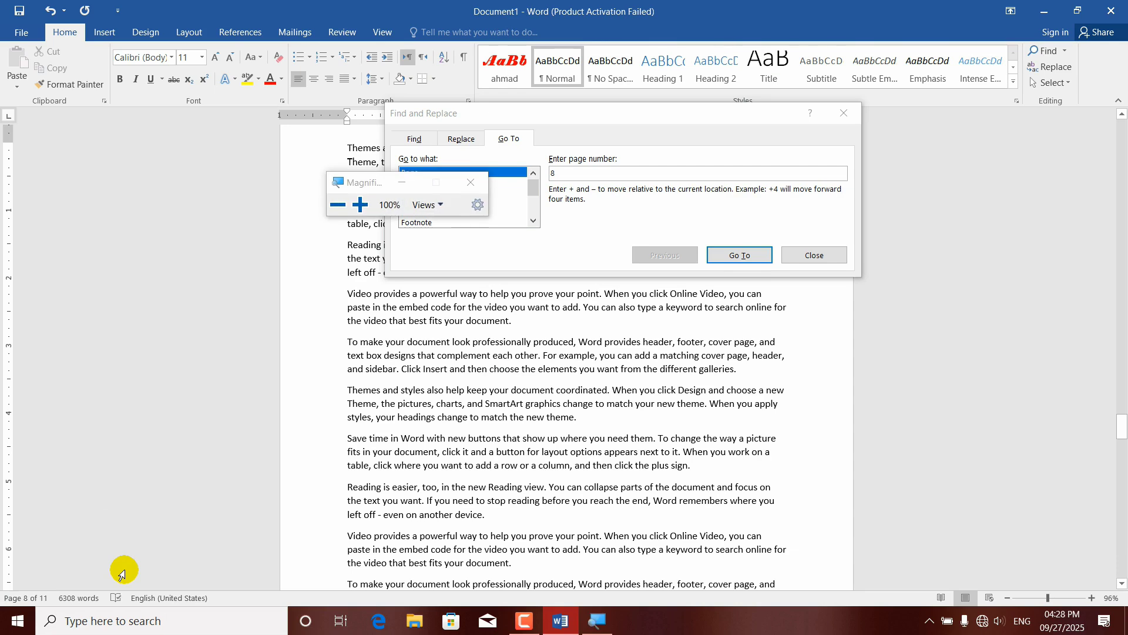
{"action": "key", "text": "super+plus"}
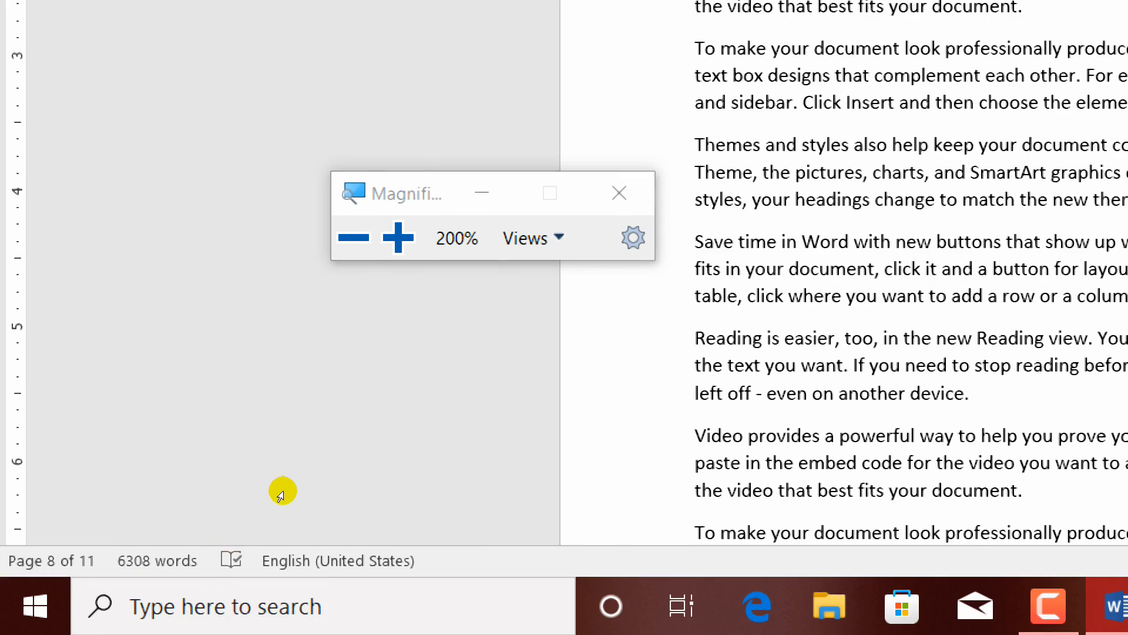
Return the screen magnification to 100%, close Magnifier and examine the Section, Line and other targets available in Go To.
{"action": "key", "text": "super+minus"}
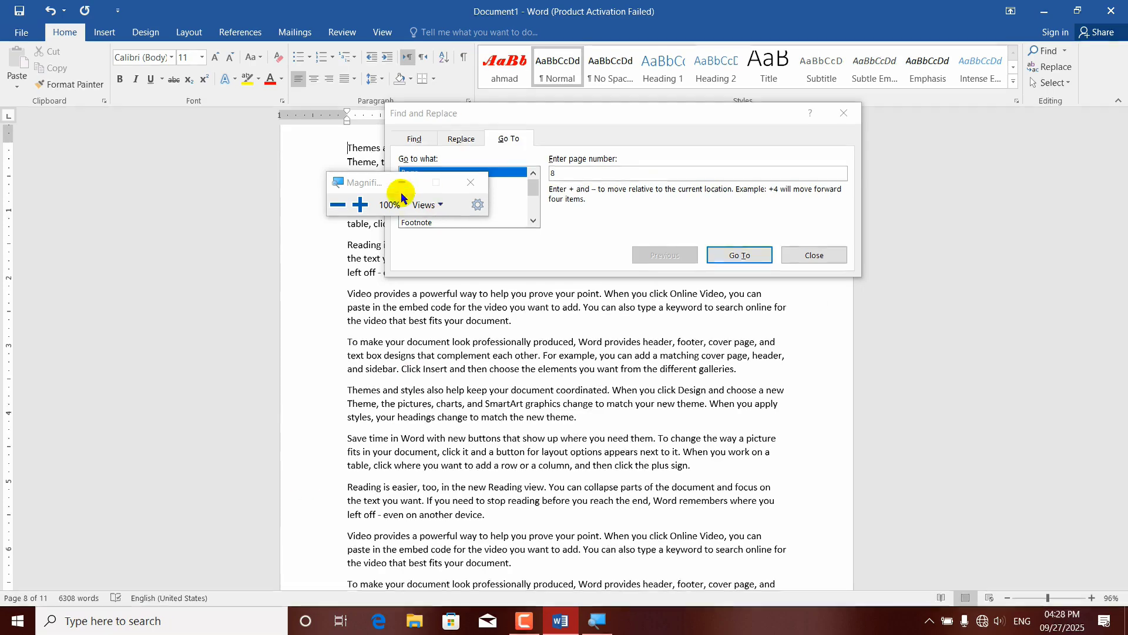
{"action": "left_click", "coordinate": [470, 182]}
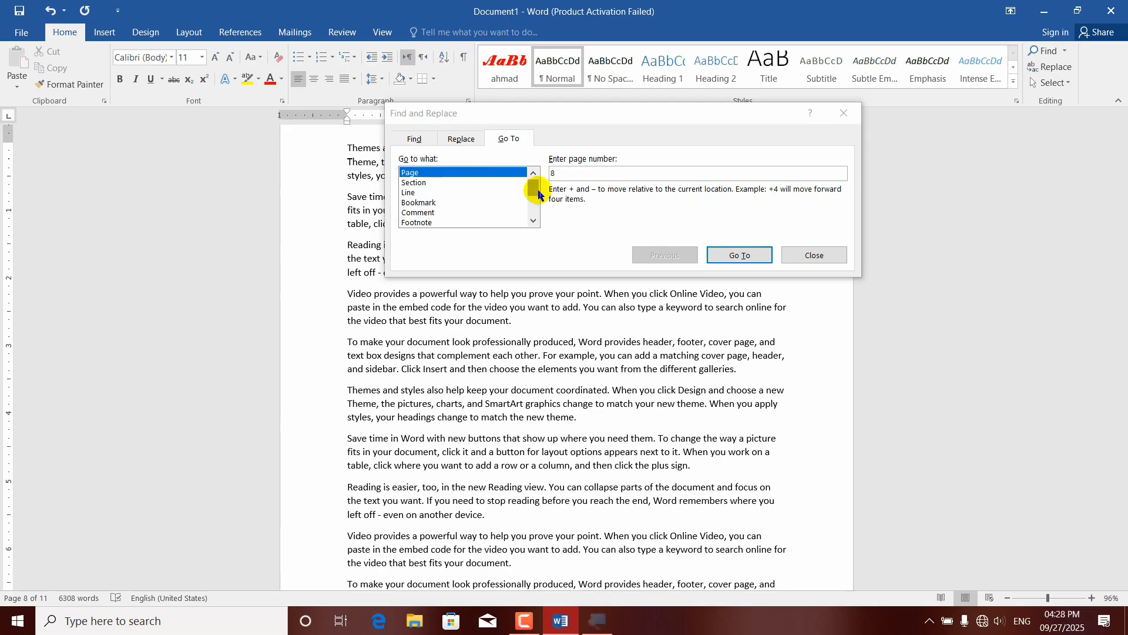
{"action": "left_click", "coordinate": [425, 184]}
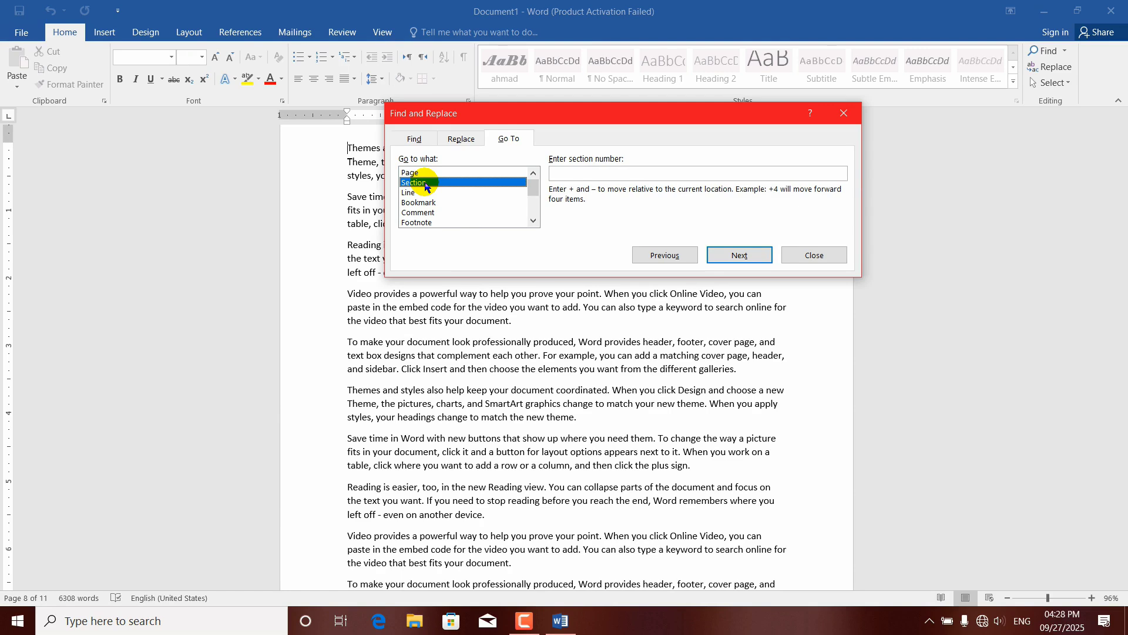
{"action": "left_click", "coordinate": [414, 194]}
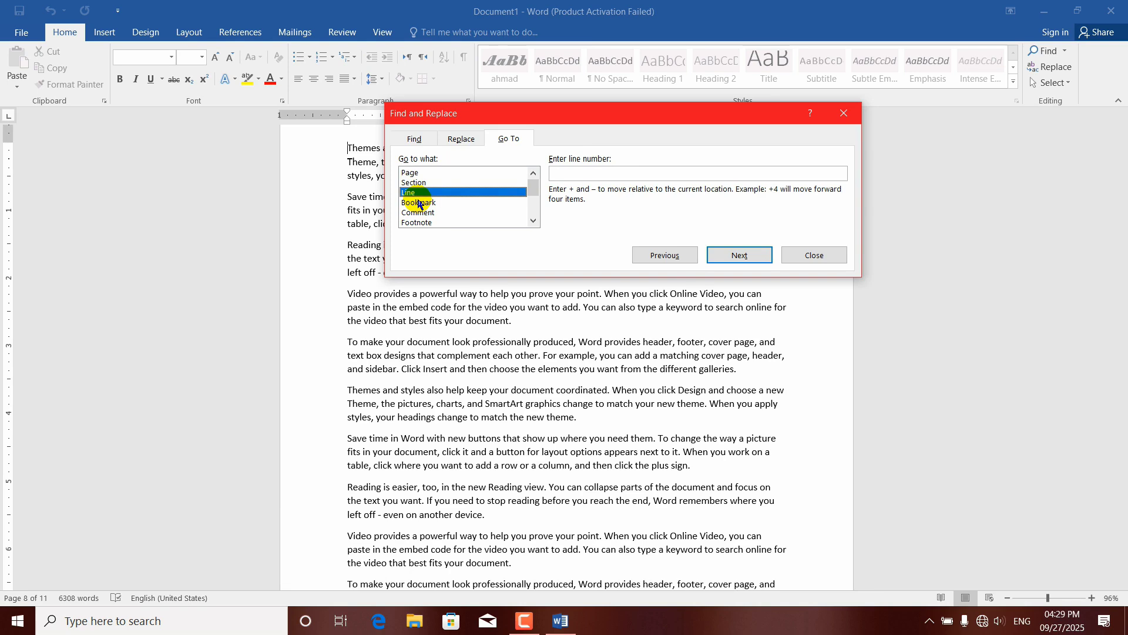
{"action": "left_click", "coordinate": [532, 205]}
{"action": "mouse_move", "coordinate": [533, 204]}
{"action": "left_mouse_down"}
{"action": "mouse_move", "coordinate": [533, 216]}
{"action": "mouse_move", "coordinate": [527, 183]}
{"action": "left_mouse_up"}
Set the Go To target back to Page and jump to page 1.
{"action": "left_click", "coordinate": [486, 174]}
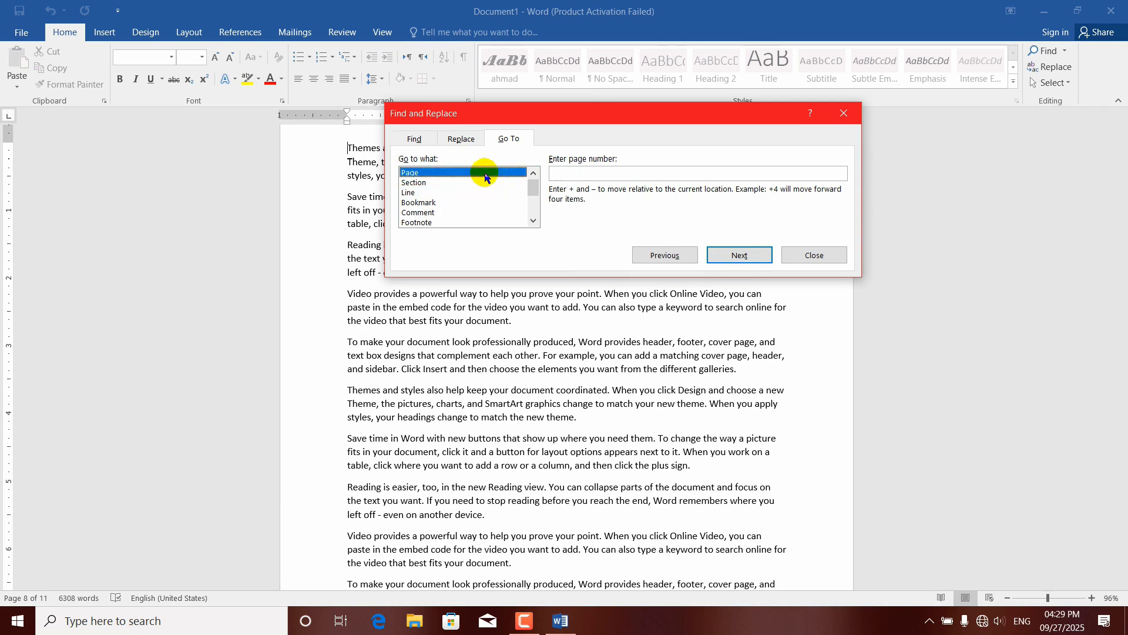
{"action": "left_click", "coordinate": [585, 174]}
{"action": "type", "text": "1"}
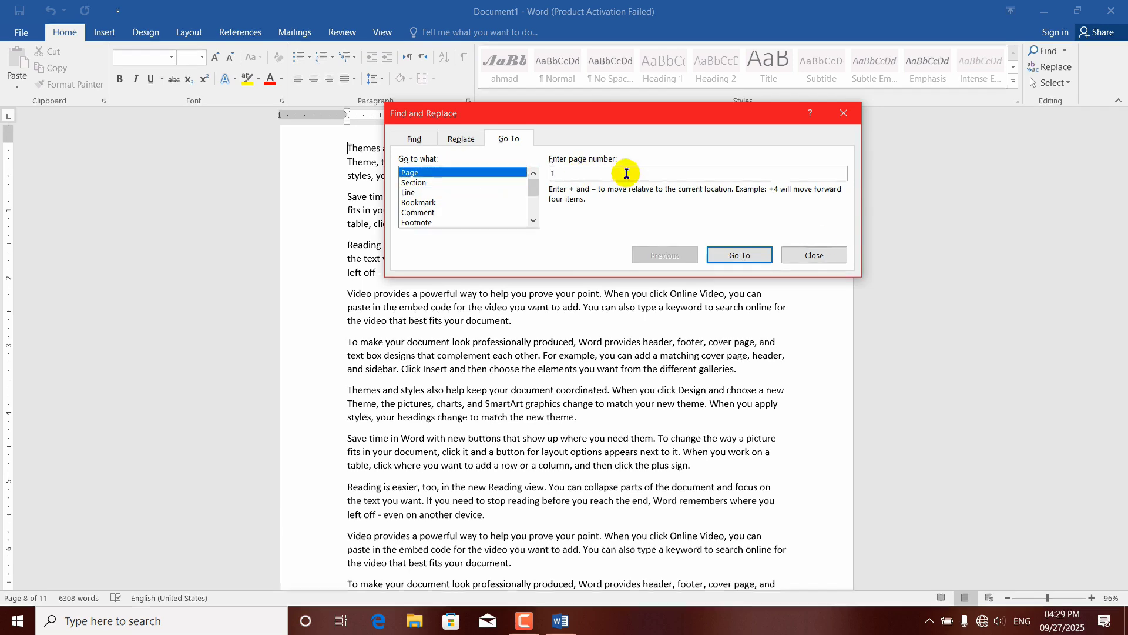
{"action": "left_click", "coordinate": [749, 256]}
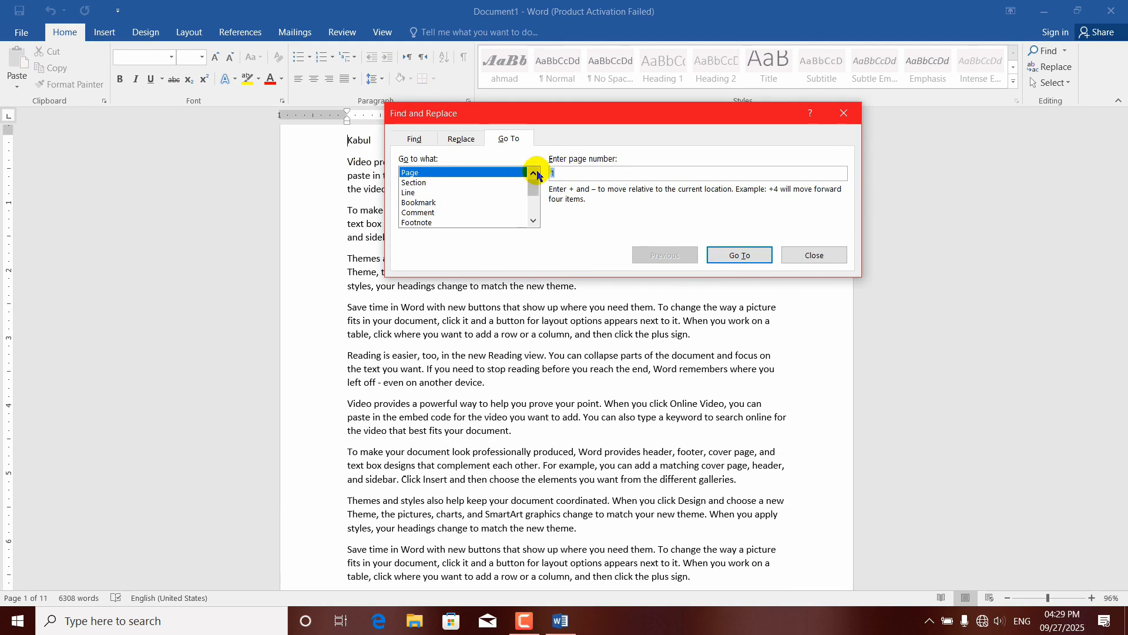
Jump to page 10 with Go To and close the dialog.
{"action": "type", "text": "1"}
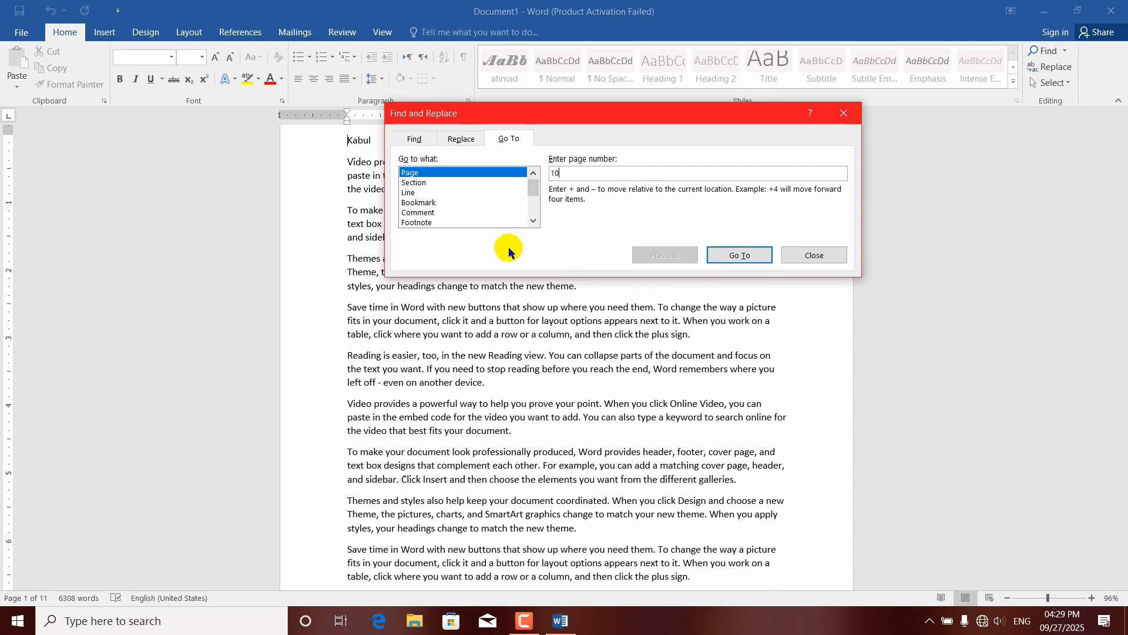
{"action": "left_click", "coordinate": [735, 254]}
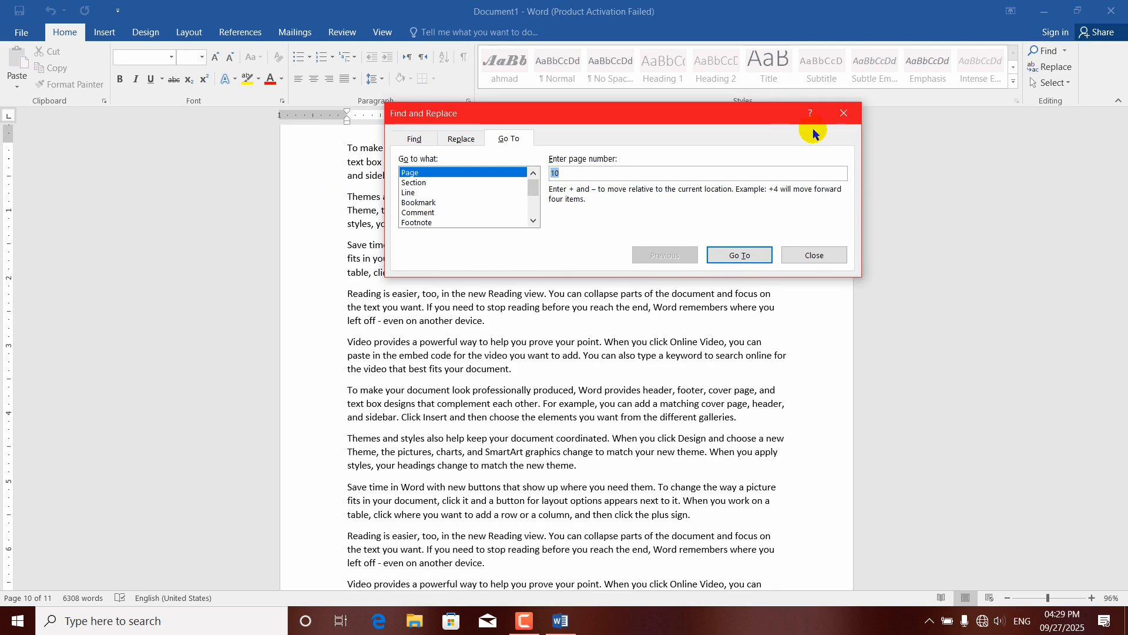
{"action": "left_click", "coordinate": [844, 113]}
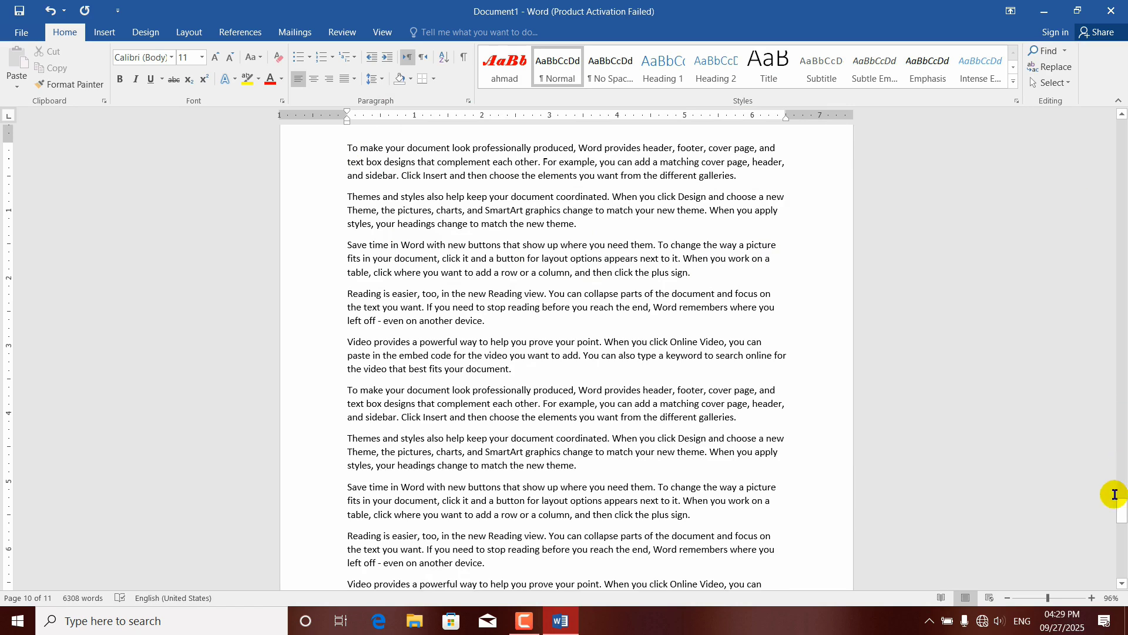
Place the cursor at the start of the paragraph below "Kabul", jump to line 10 with Go To and close the dialog.
{"action": "left_click_drag", "start_coordinate": [1121, 501], "coordinate": [1090, 99]}
{"action": "left_click", "coordinate": [344, 231]}
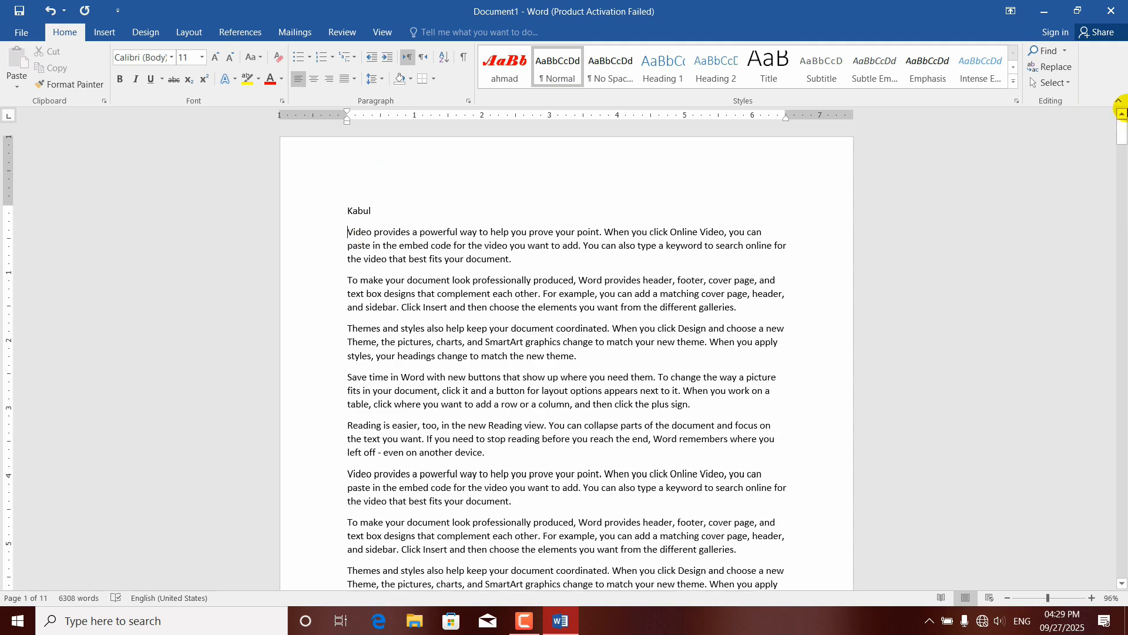
{"action": "left_click", "coordinate": [1065, 56]}
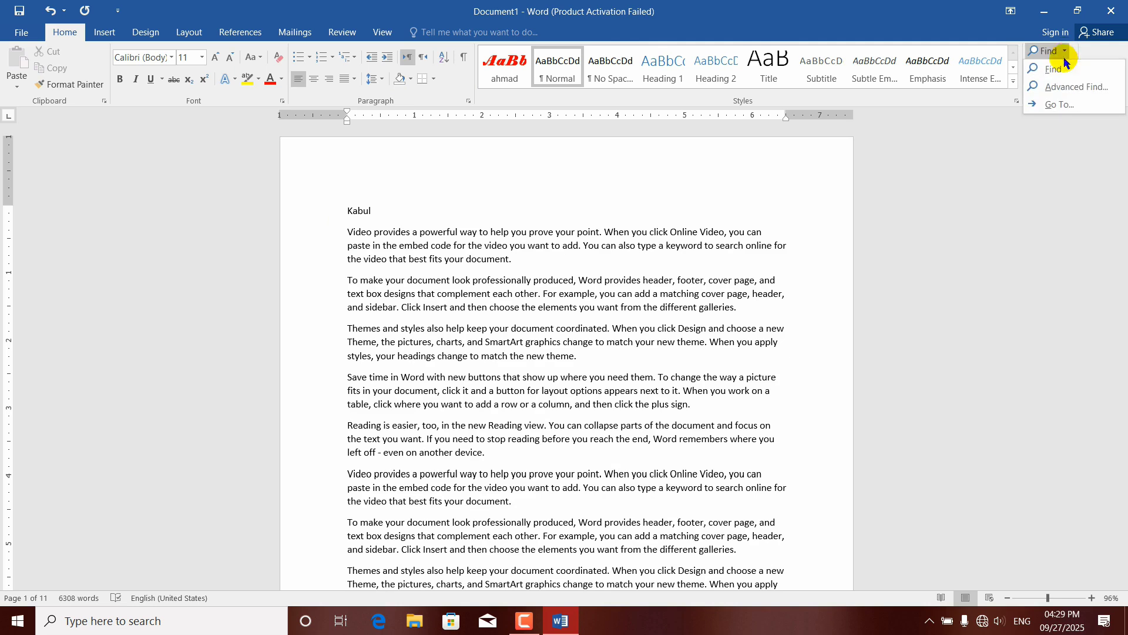
{"action": "left_click", "coordinate": [1058, 104]}
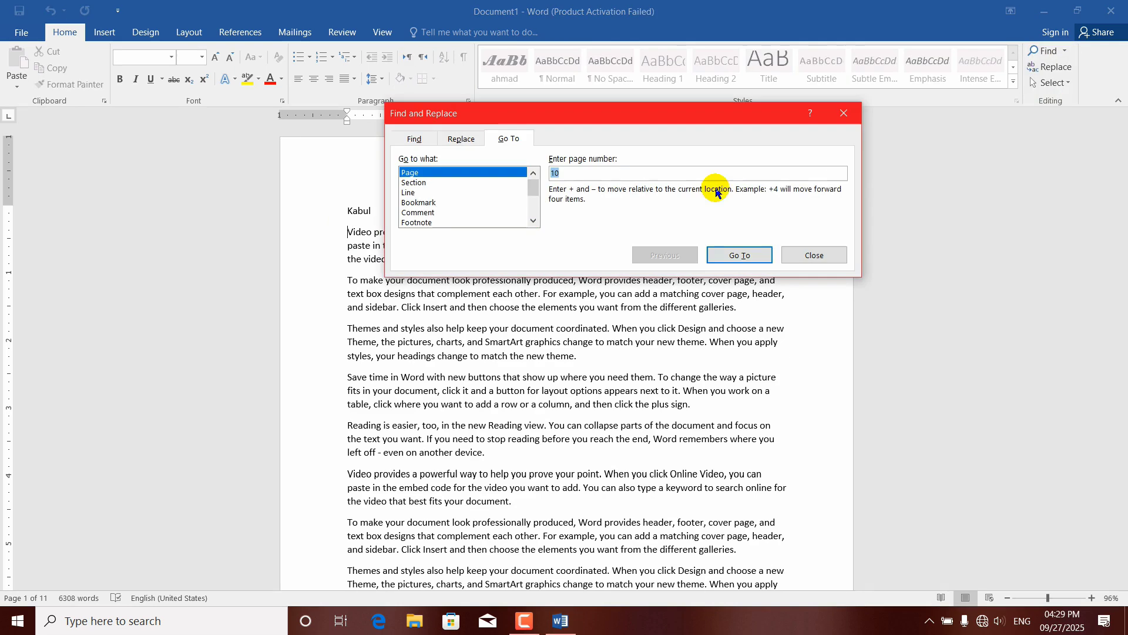
{"action": "left_click", "coordinate": [414, 193]}
{"action": "left_click", "coordinate": [565, 175]}
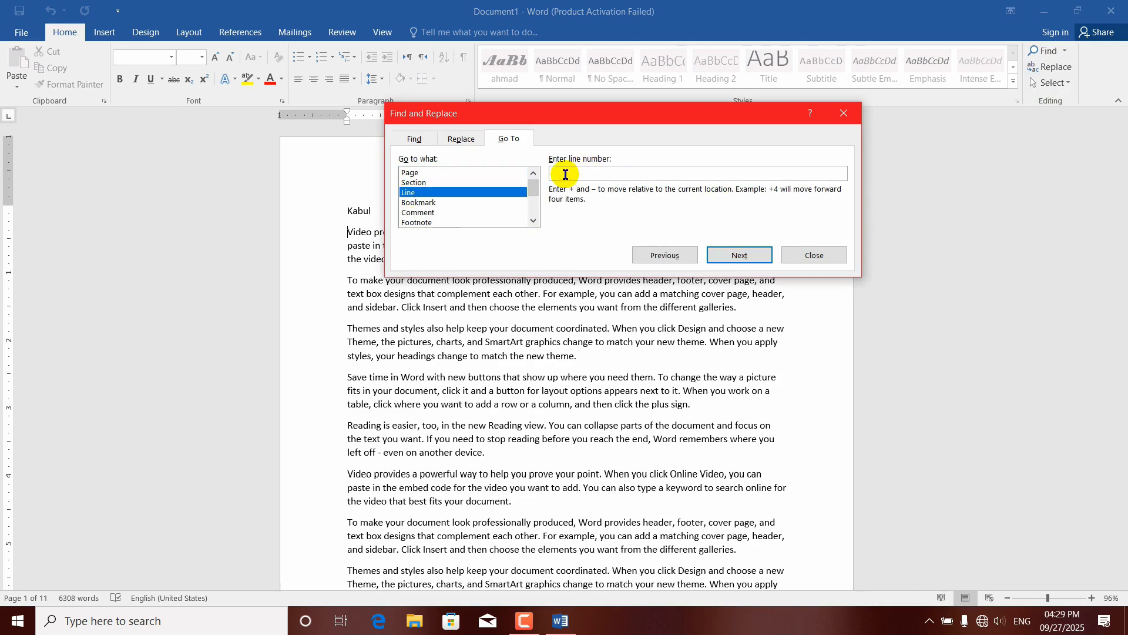
{"action": "type", "text": "10"}
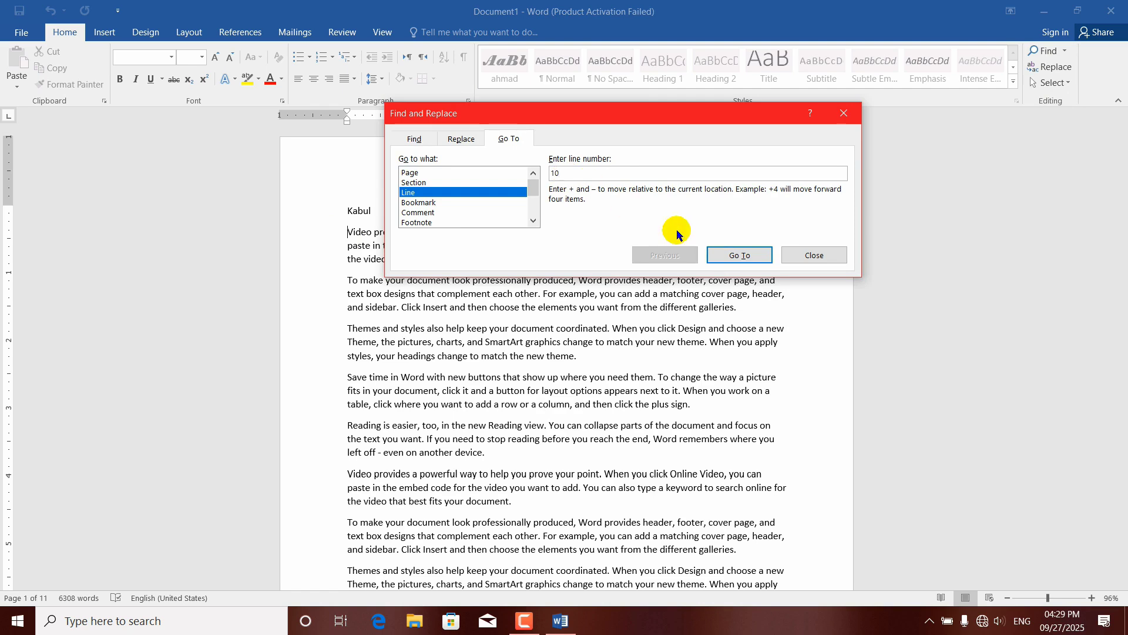
{"action": "left_click", "coordinate": [732, 256]}
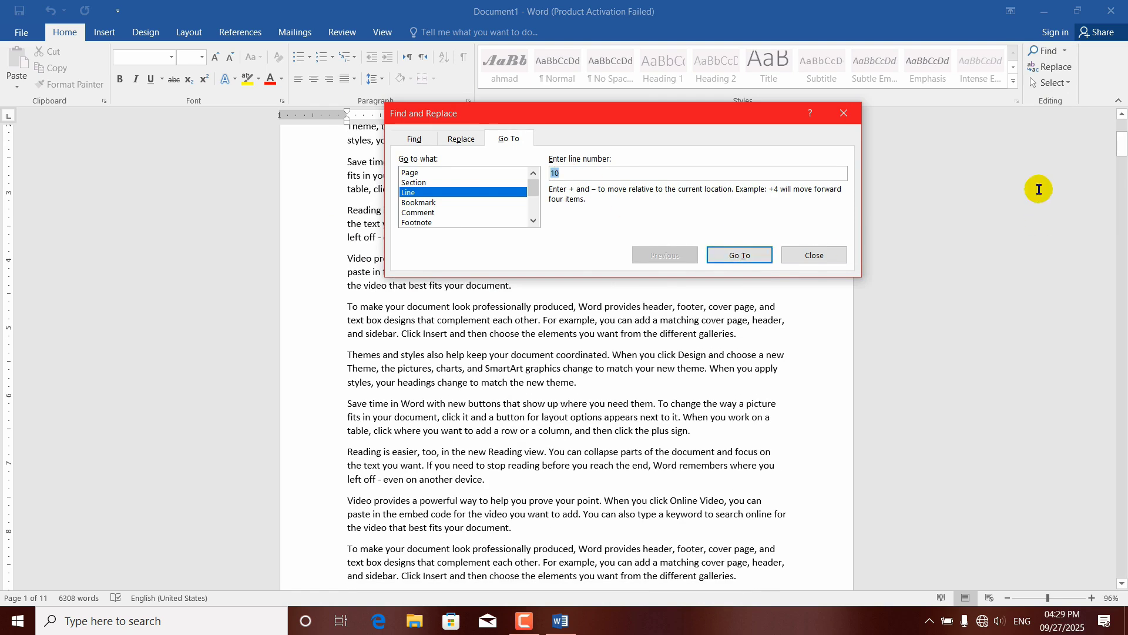
{"action": "left_click", "coordinate": [842, 113]}
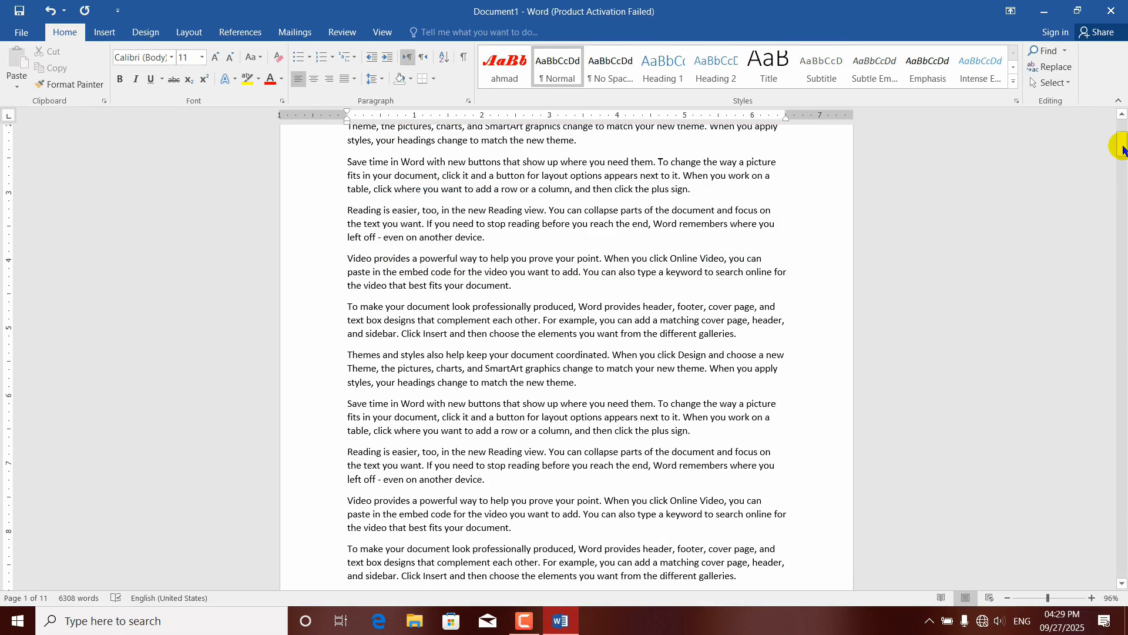
Return to the top of page 1 and place the cursor before "styles" in the third paragraph below "Kabul".
{"action": "left_click_drag", "start_coordinate": [1122, 148], "coordinate": [1120, 132]}
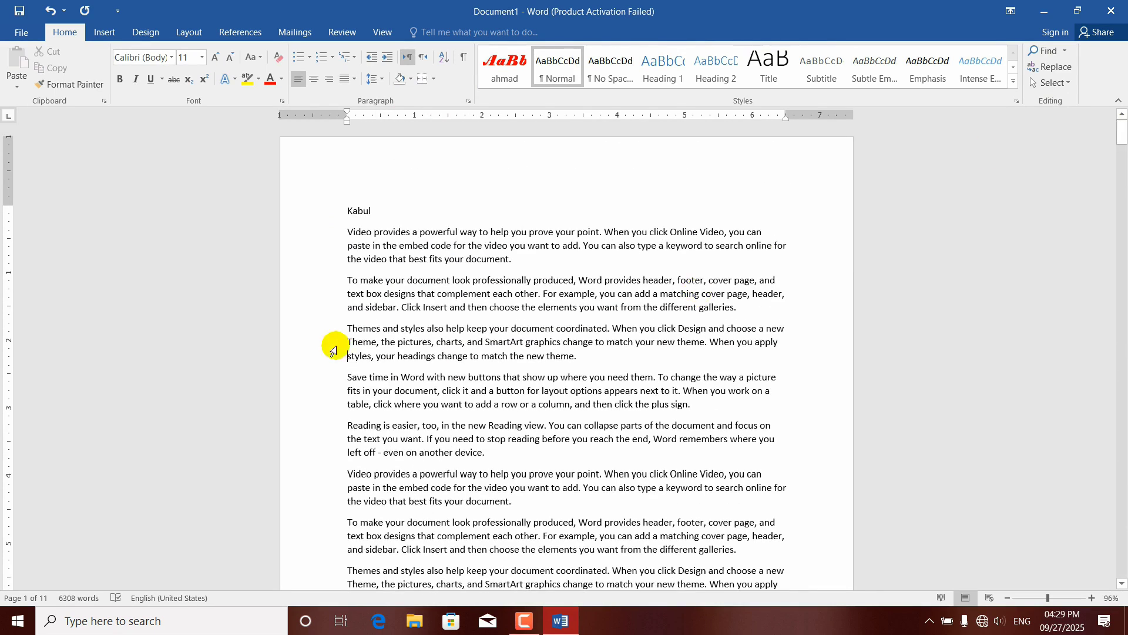
{"action": "left_click", "coordinate": [350, 355]}
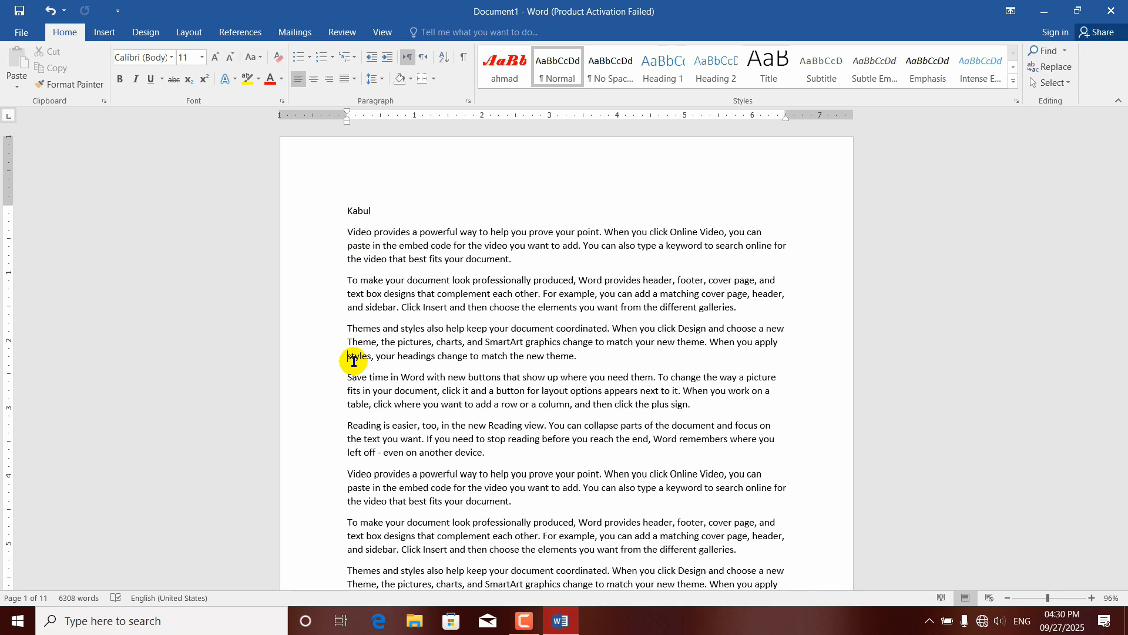
{"action": "left_click", "coordinate": [1064, 51]}
{"action": "left_click", "coordinate": [1061, 122]}
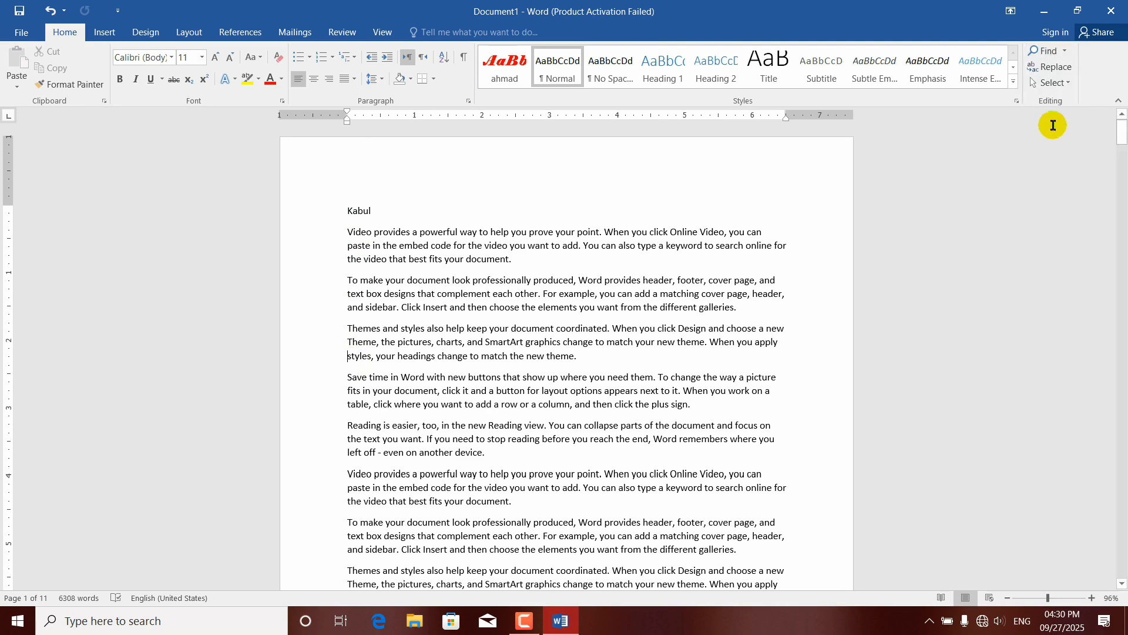
Select the entire document with the Select All command and clear the selection.
{"action": "left_click", "coordinate": [1068, 83]}
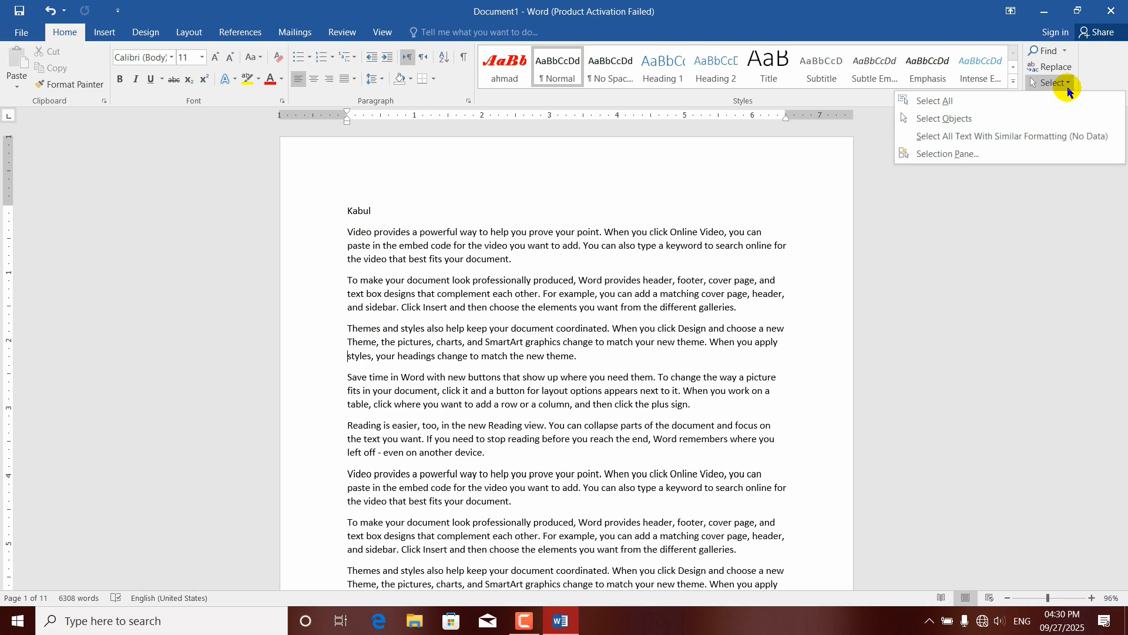
{"action": "left_click", "coordinate": [934, 101]}
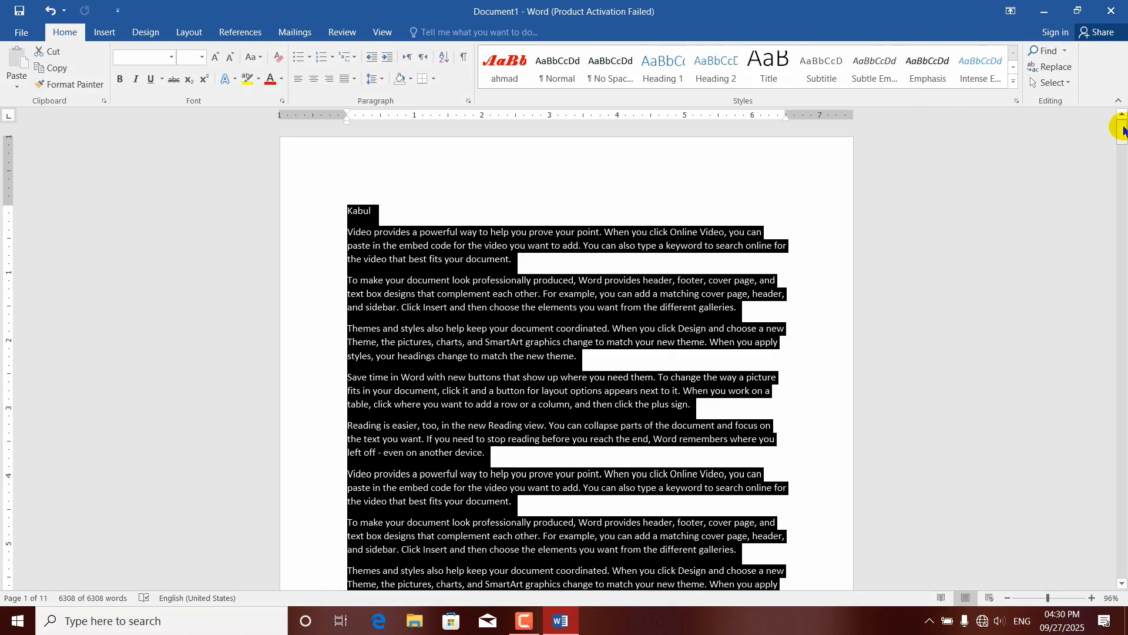
{"action": "left_click_drag", "start_coordinate": [1123, 129], "coordinate": [1109, 87]}
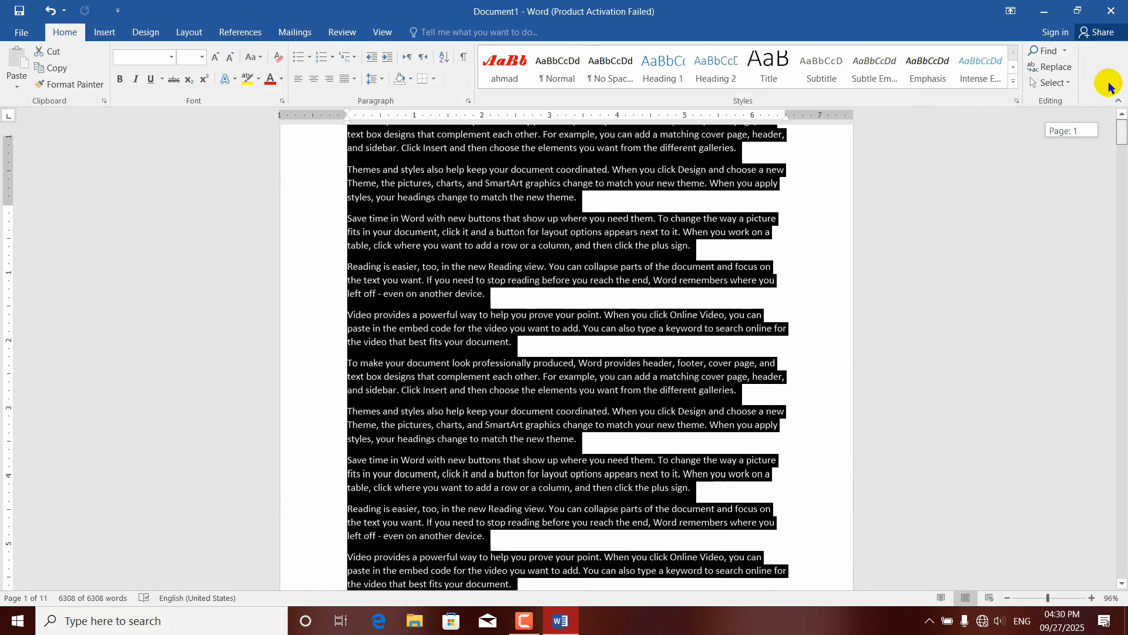
{"action": "left_click", "coordinate": [541, 261]}
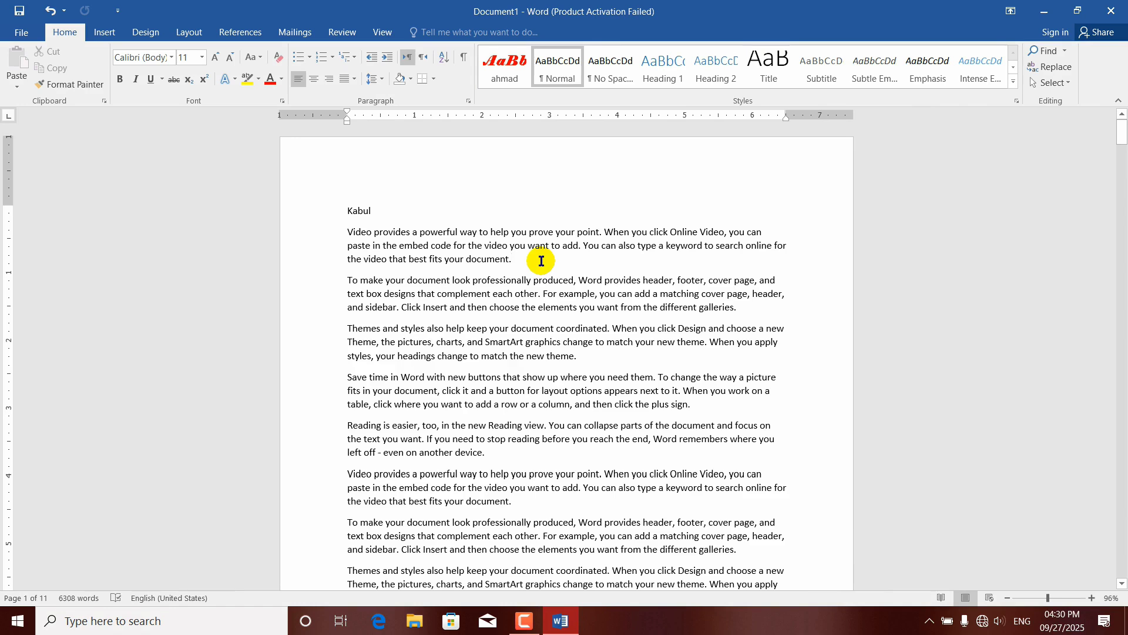
Select all the text twice more, view the Select options and clear the selection by placing the cursor after "Kabul".
{"action": "key", "text": "ctrl+a"}
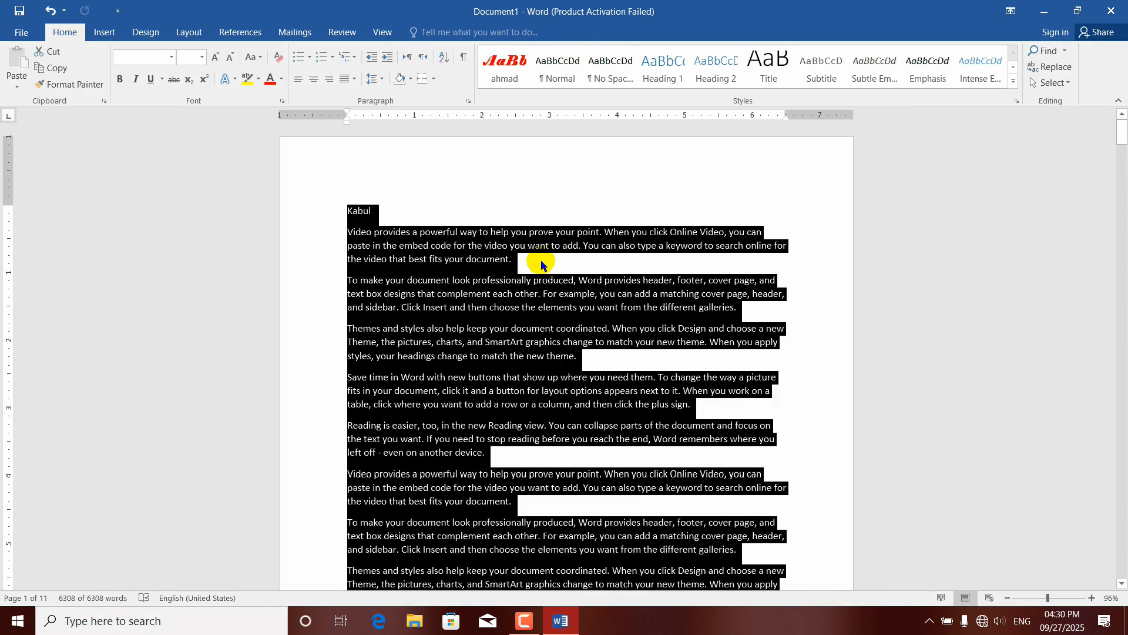
{"action": "left_click", "coordinate": [538, 205]}
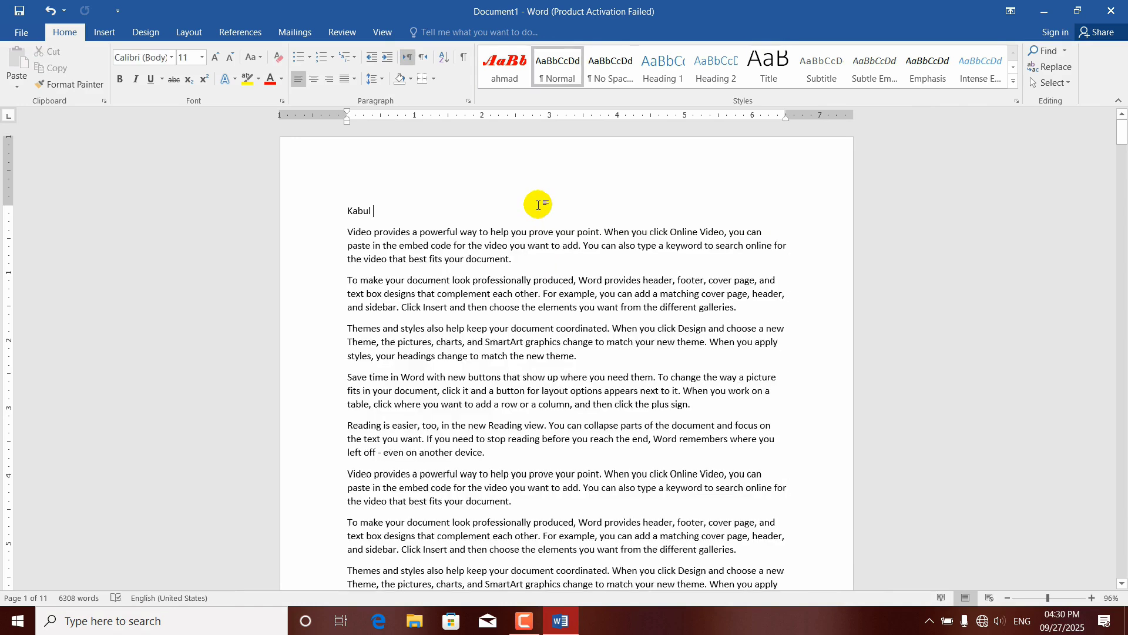
{"action": "key", "text": "ctrl+a"}
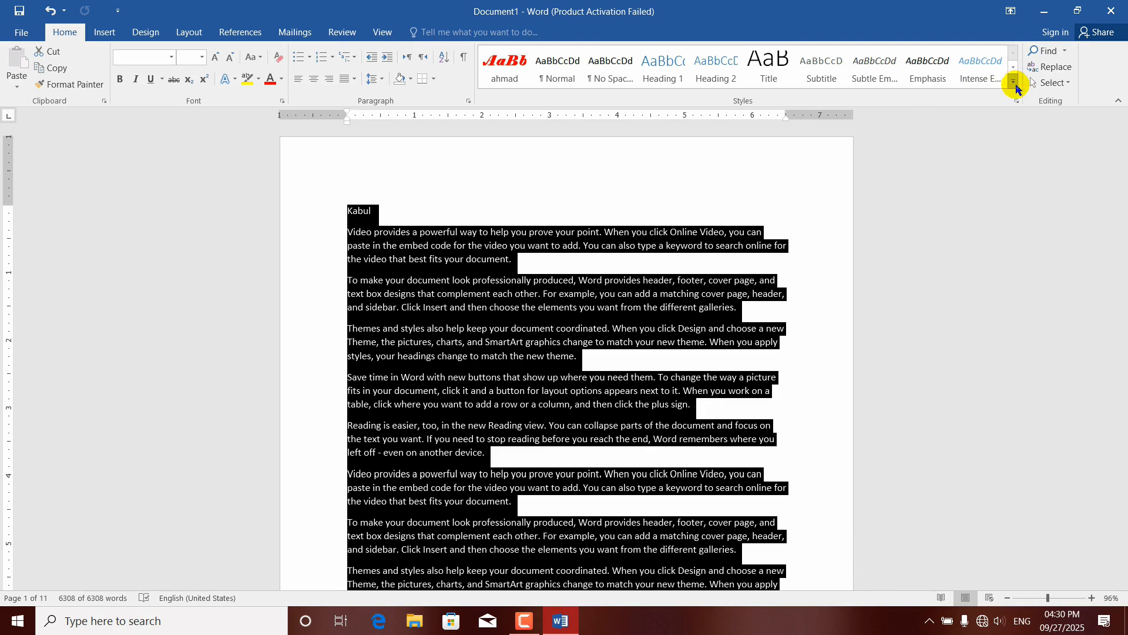
{"action": "left_click", "coordinate": [1067, 83]}
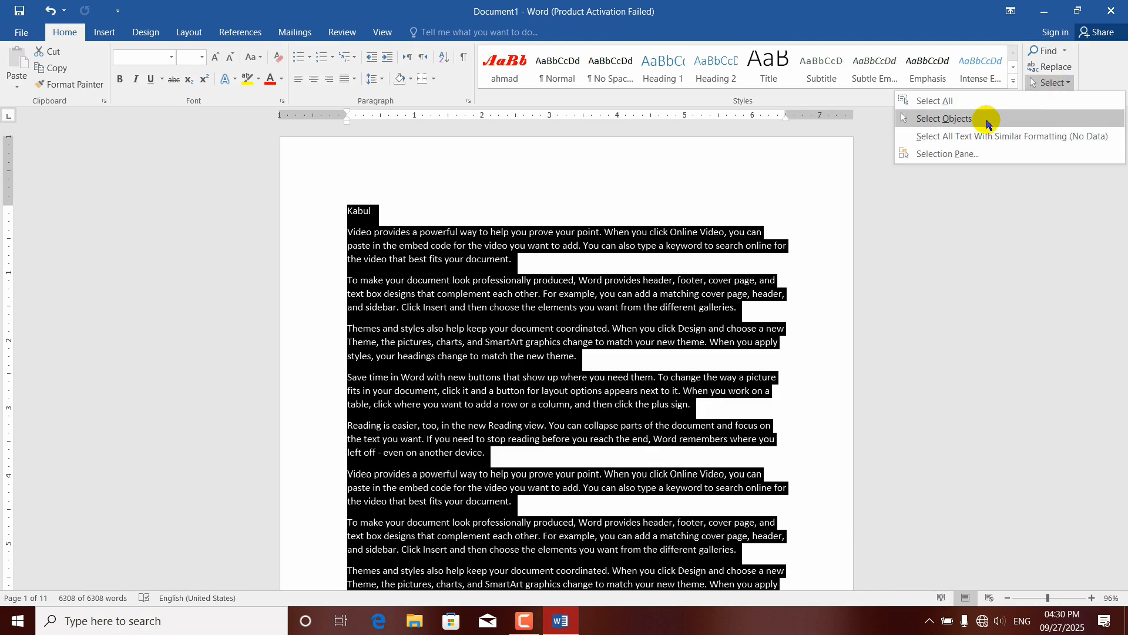
{"action": "left_click", "coordinate": [576, 219]}
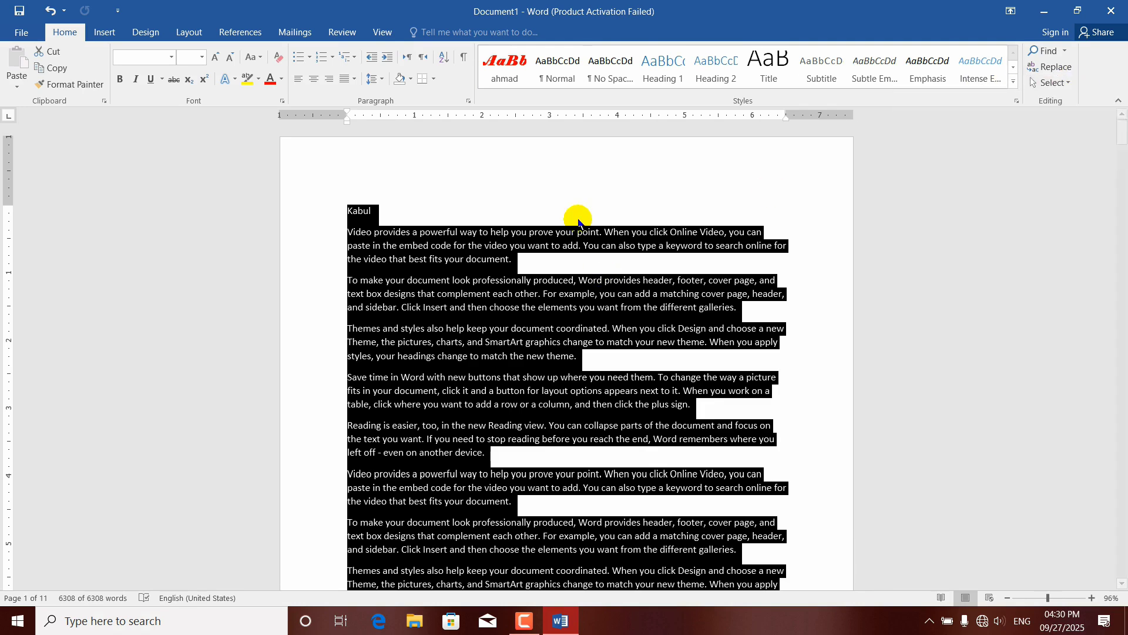
{"action": "left_click", "coordinate": [517, 192]}
Draw a rounded rectangle about 2.19" high and 2.57" wide over the paragraphs below "Kabul".
{"action": "left_click", "coordinate": [105, 33]}
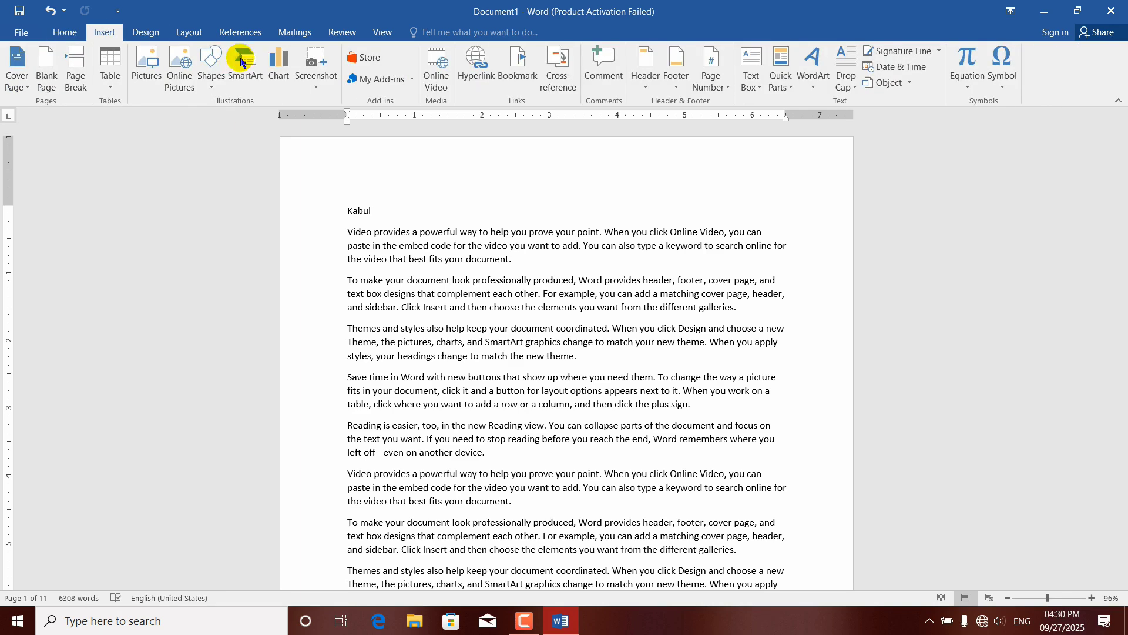
{"action": "left_click", "coordinate": [211, 76]}
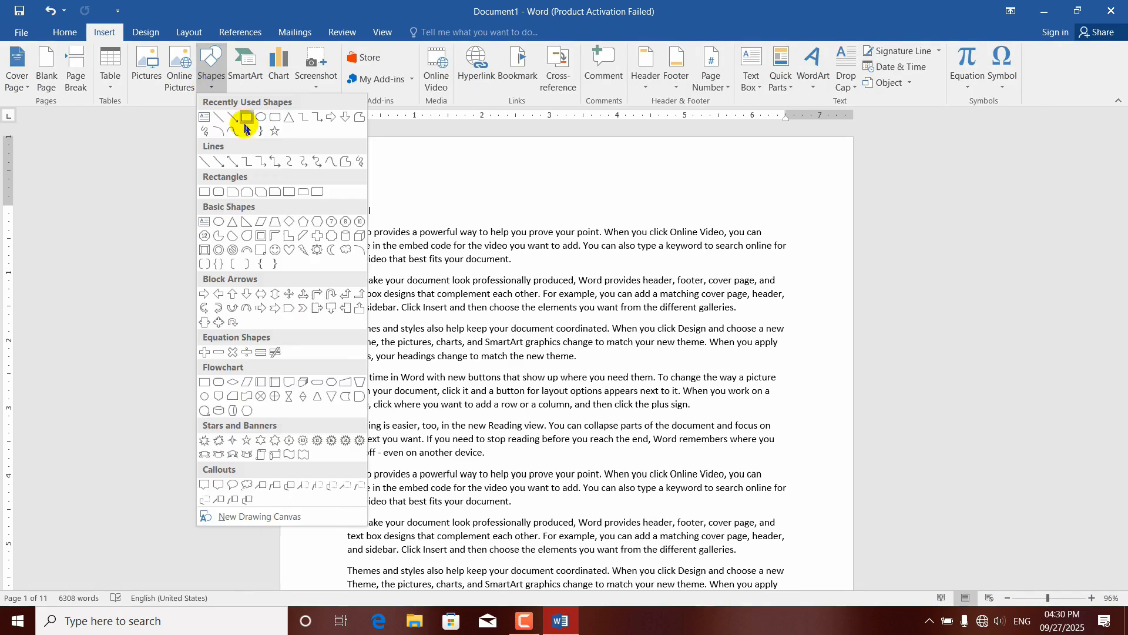
{"action": "left_click", "coordinate": [275, 117]}
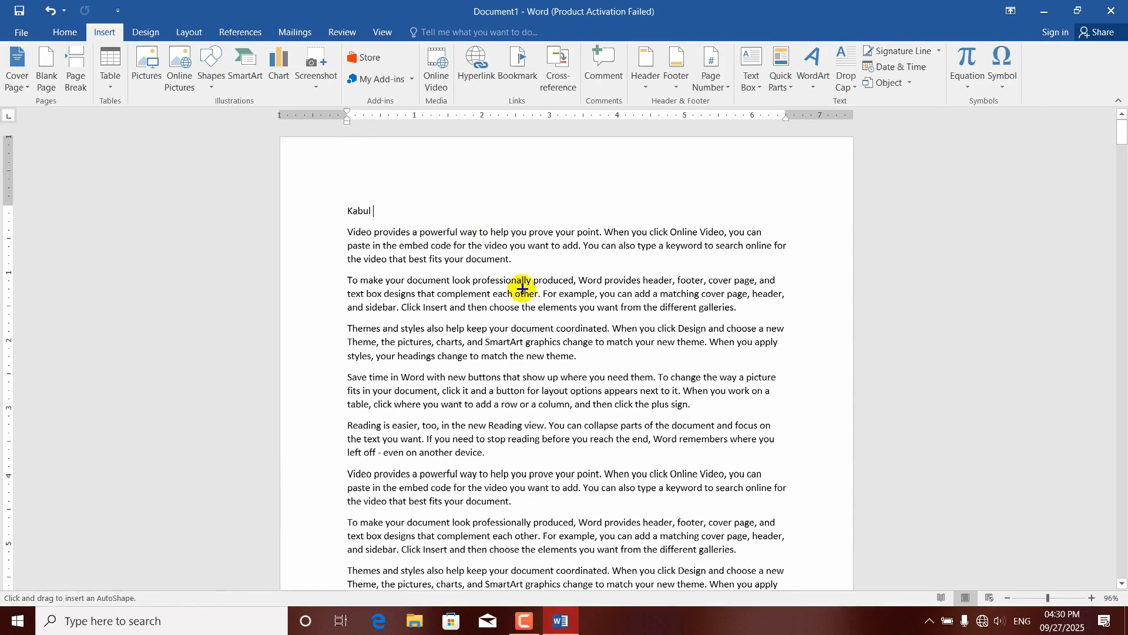
{"action": "mouse_move", "coordinate": [483, 234]}
{"action": "left_mouse_down"}
{"action": "mouse_move", "coordinate": [587, 295]}
{"action": "mouse_move", "coordinate": [658, 383]}
{"action": "left_mouse_up"}
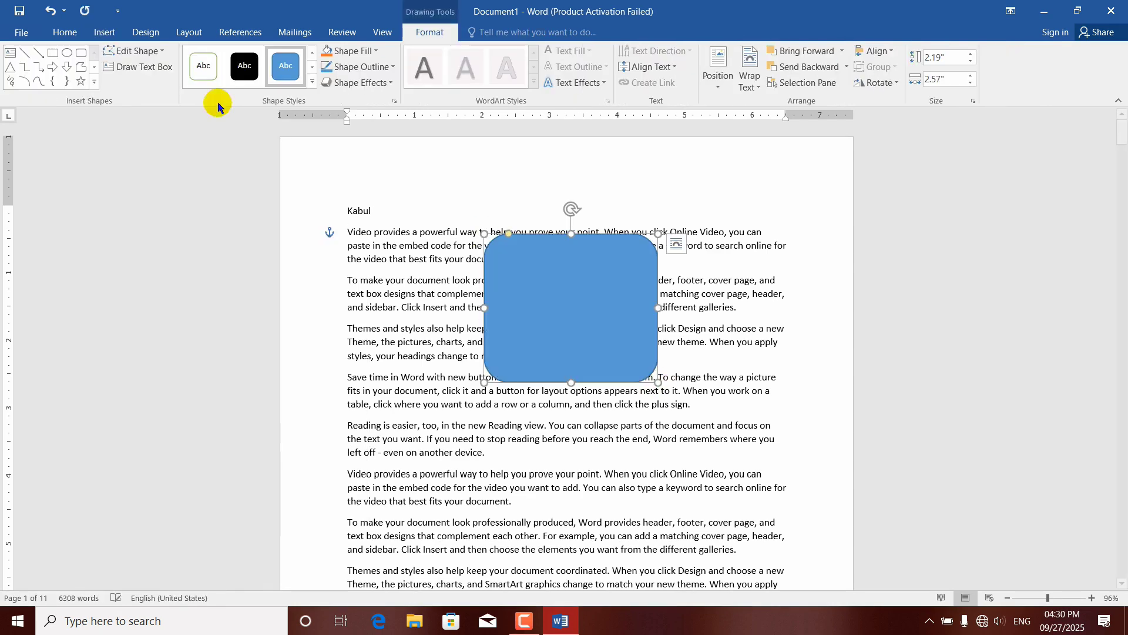
Draw a down arrow to the left of the rounded rectangle and a five-point star about 2.99" high and 2.1" wide to its right.
{"action": "left_click", "coordinate": [68, 72]}
{"action": "left_click_drag", "start_coordinate": [373, 274], "coordinate": [483, 490]}
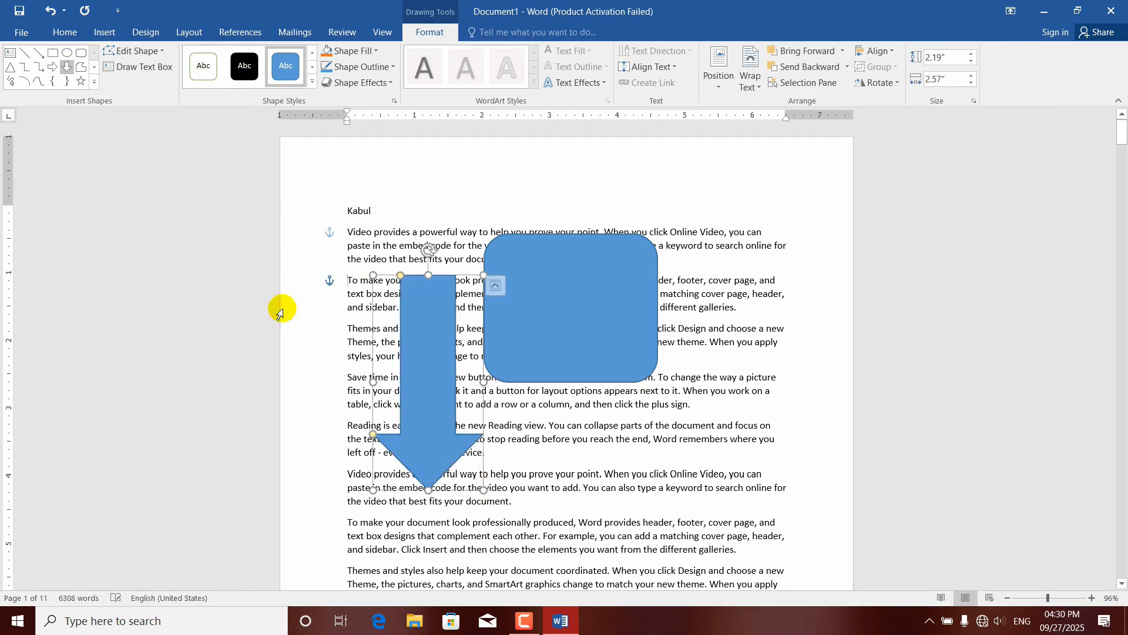
{"action": "left_click", "coordinate": [80, 82]}
{"action": "left_click_drag", "start_coordinate": [688, 297], "coordinate": [833, 503]}
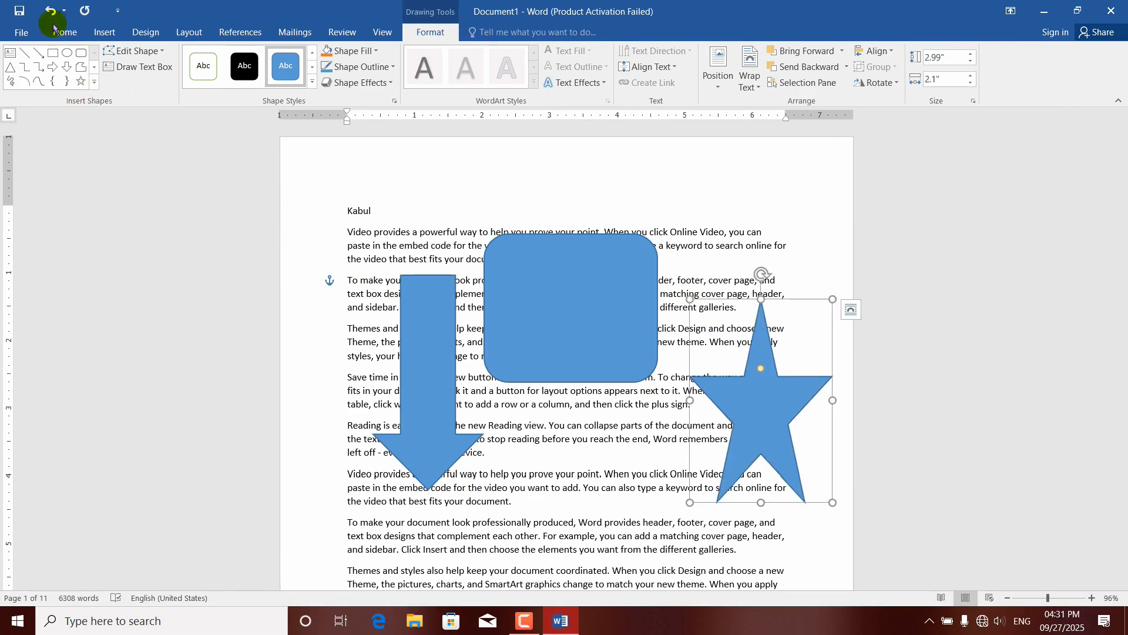
Turn on Select Objects and select the rounded rectangle, the down arrow and the star individually several times.
{"action": "left_click", "coordinate": [65, 32]}
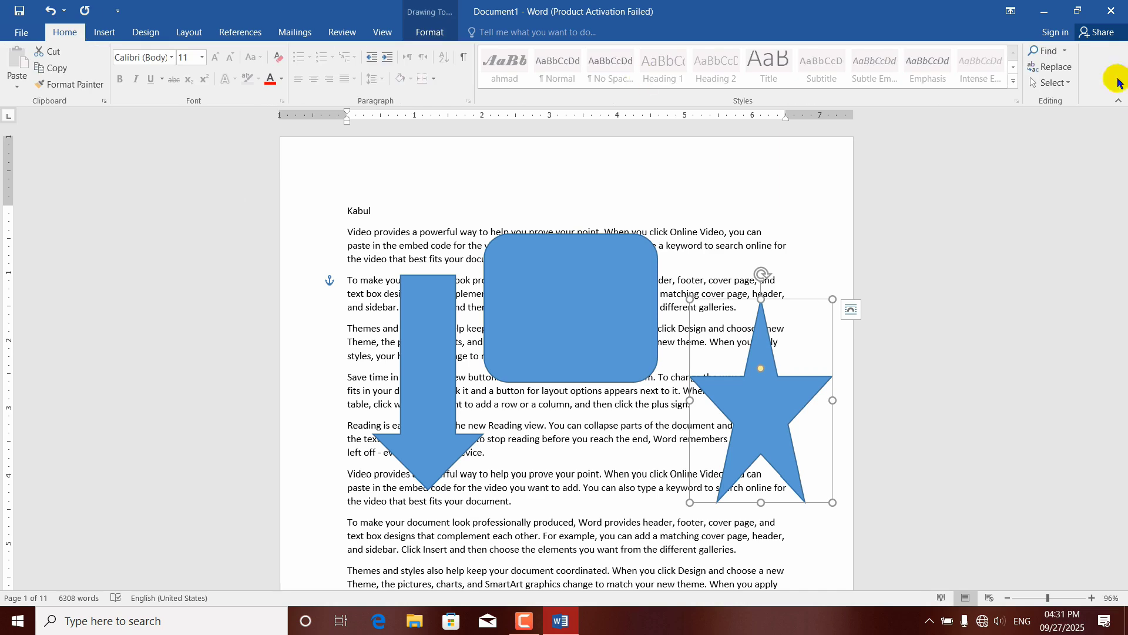
{"action": "left_click", "coordinate": [1064, 84]}
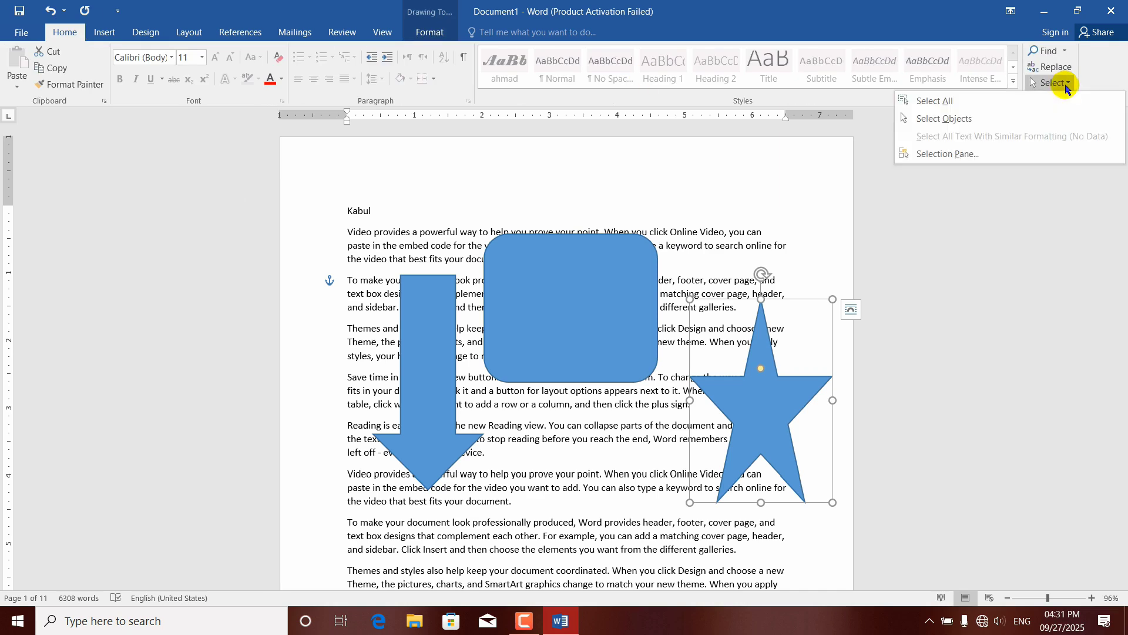
{"action": "left_click", "coordinate": [945, 119]}
{"action": "left_click", "coordinate": [554, 295]}
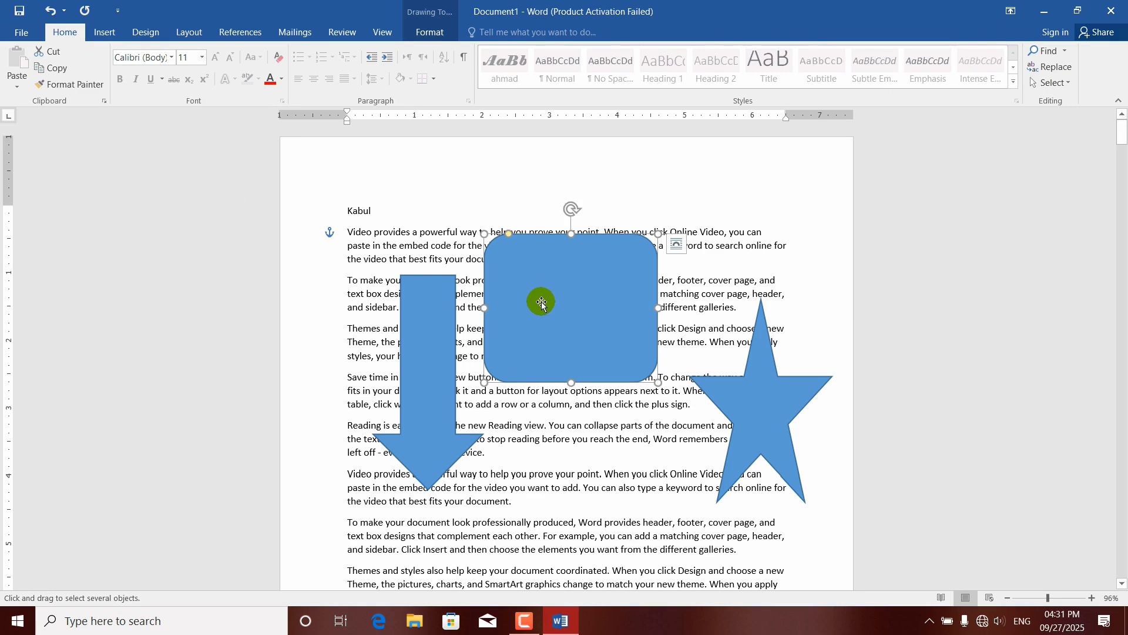
{"action": "left_click", "coordinate": [445, 348]}
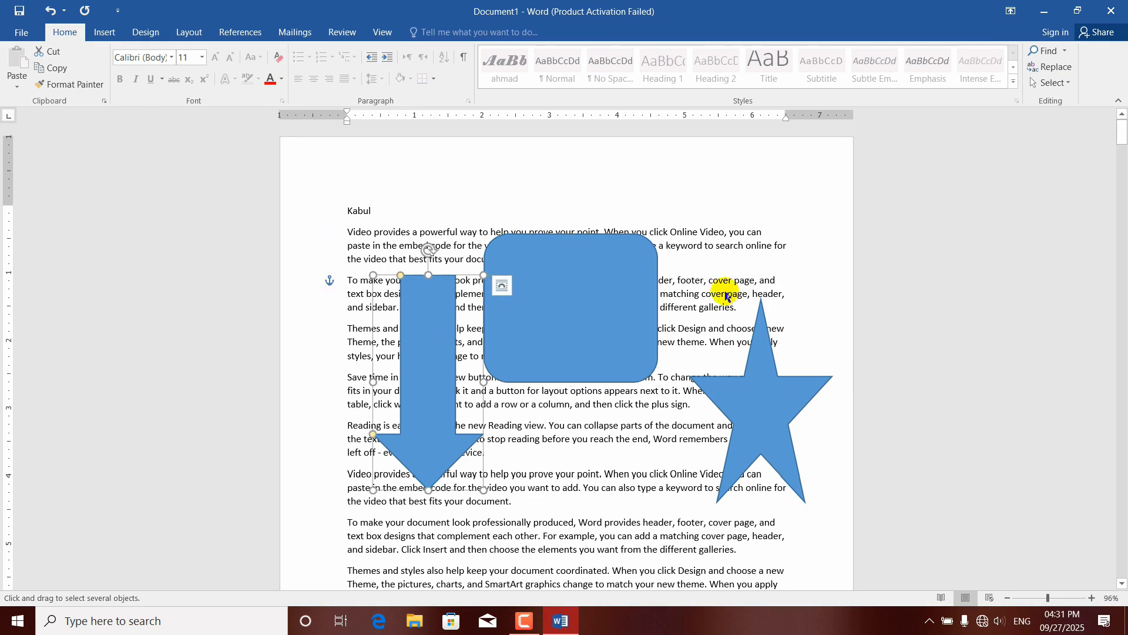
{"action": "left_click", "coordinate": [766, 403]}
{"action": "left_click", "coordinate": [512, 289]}
{"action": "left_click", "coordinate": [429, 324]}
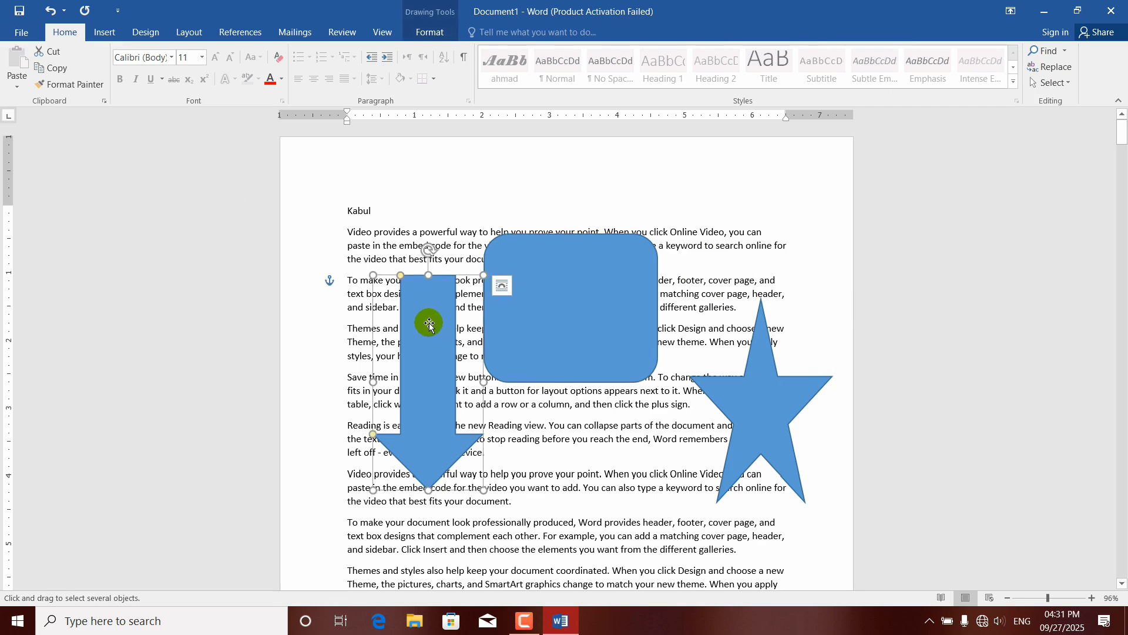
{"action": "left_click", "coordinate": [517, 306]}
{"action": "left_click", "coordinate": [774, 398]}
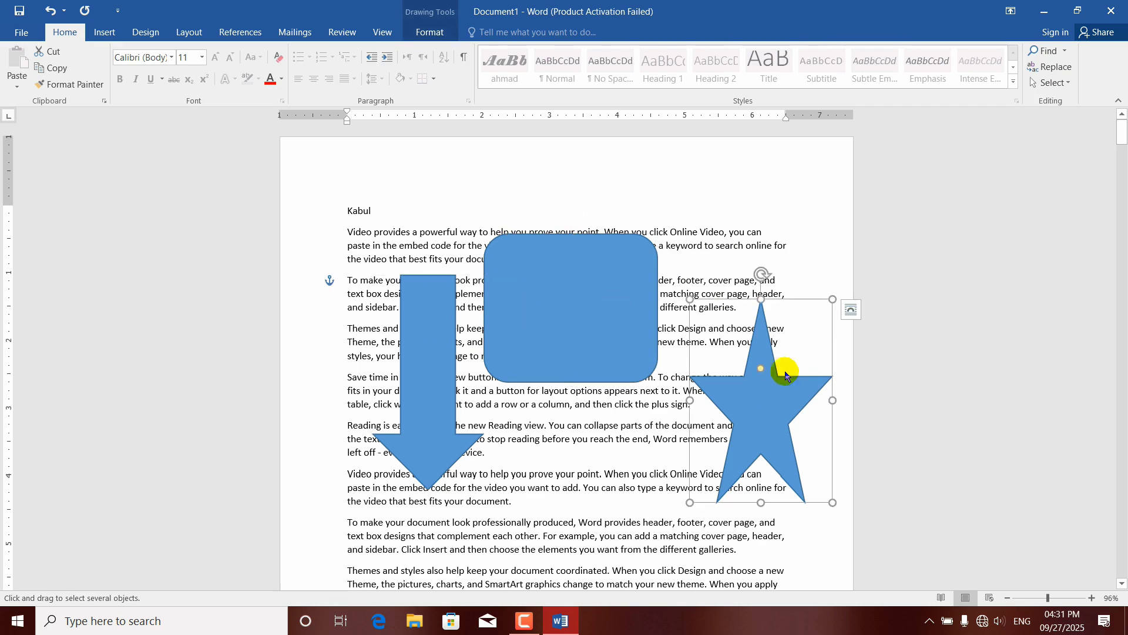
Select the entire document with Select All, and replace that selection with the word "embed" in the first paragraph.
{"action": "left_click", "coordinate": [1069, 84]}
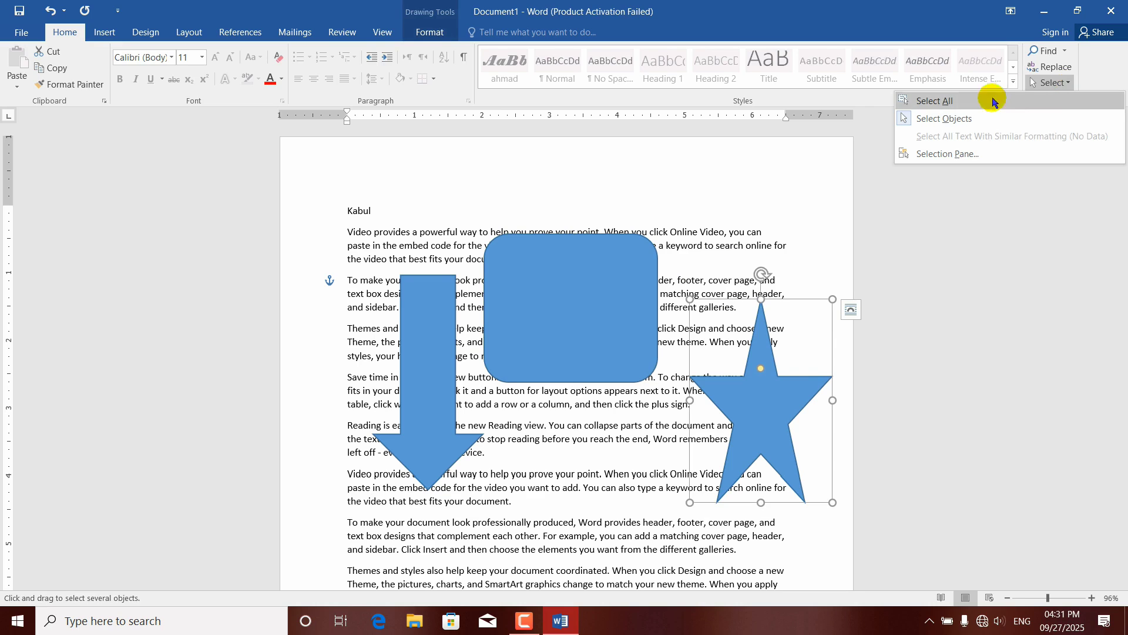
{"action": "left_click", "coordinate": [912, 105]}
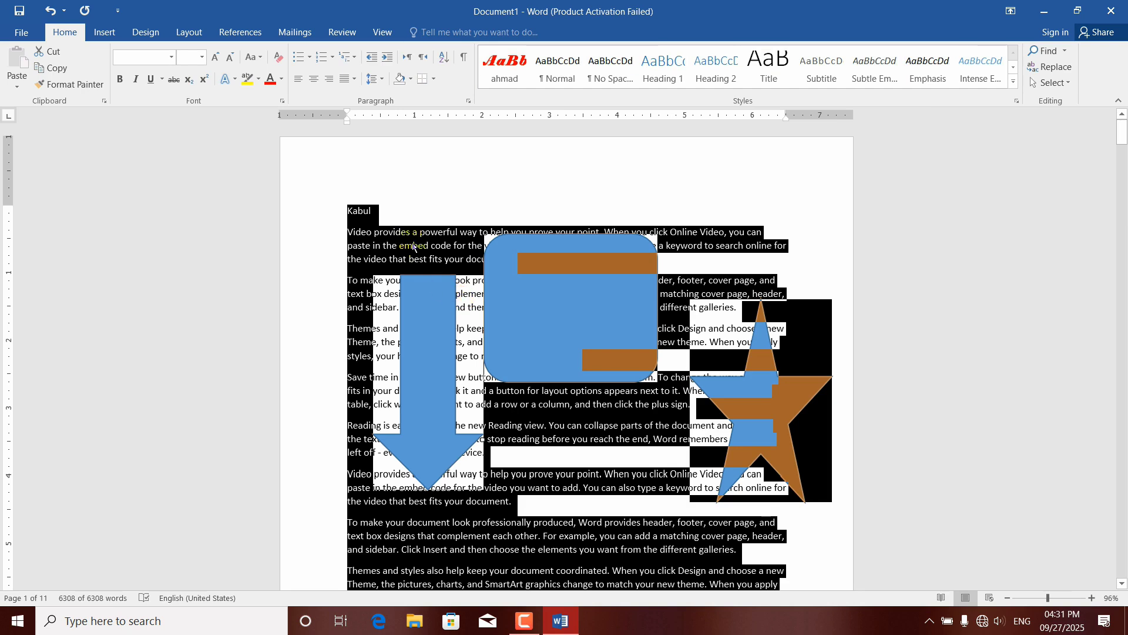
{"action": "left_click", "coordinate": [414, 247]}
{"action": "double_click", "coordinate": [414, 246]}
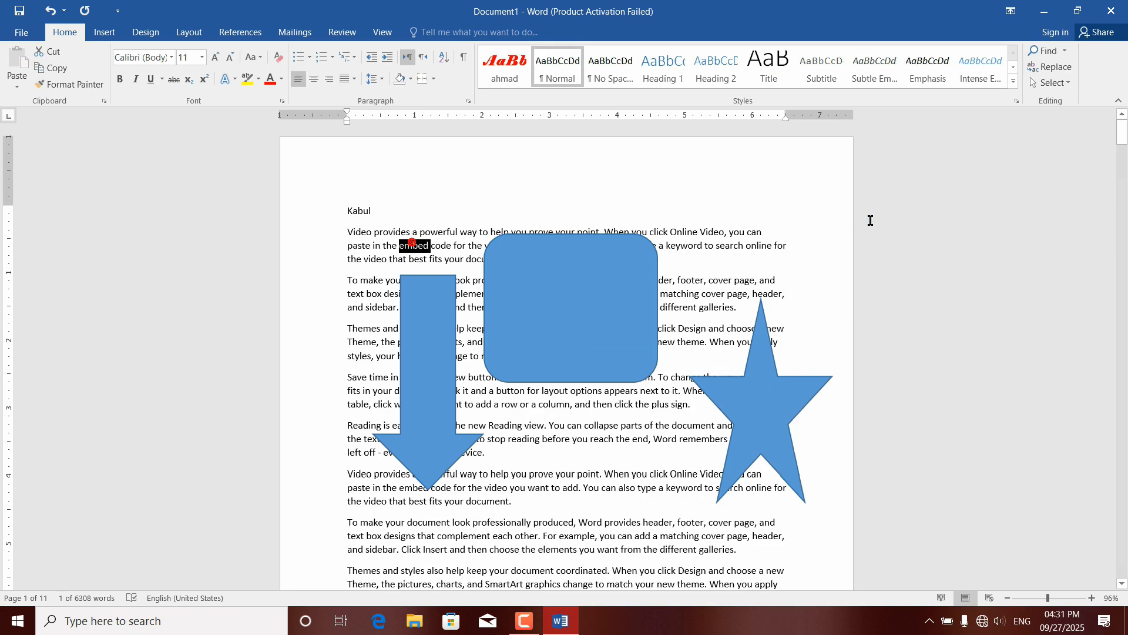
Select the rectangle and the arrow with Select Objects, place the cursor in the text, and select the arrow, rectangle and star individually.
{"action": "left_click", "coordinate": [1061, 84]}
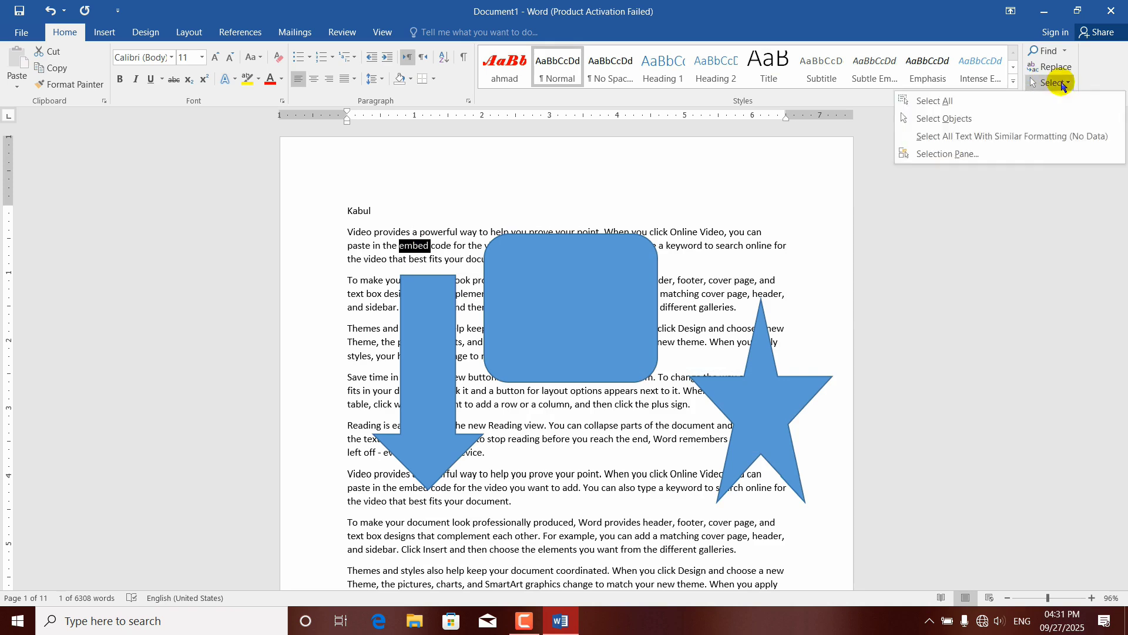
{"action": "left_click", "coordinate": [1000, 118]}
{"action": "left_click", "coordinate": [589, 284]}
{"action": "left_click", "coordinate": [419, 332]}
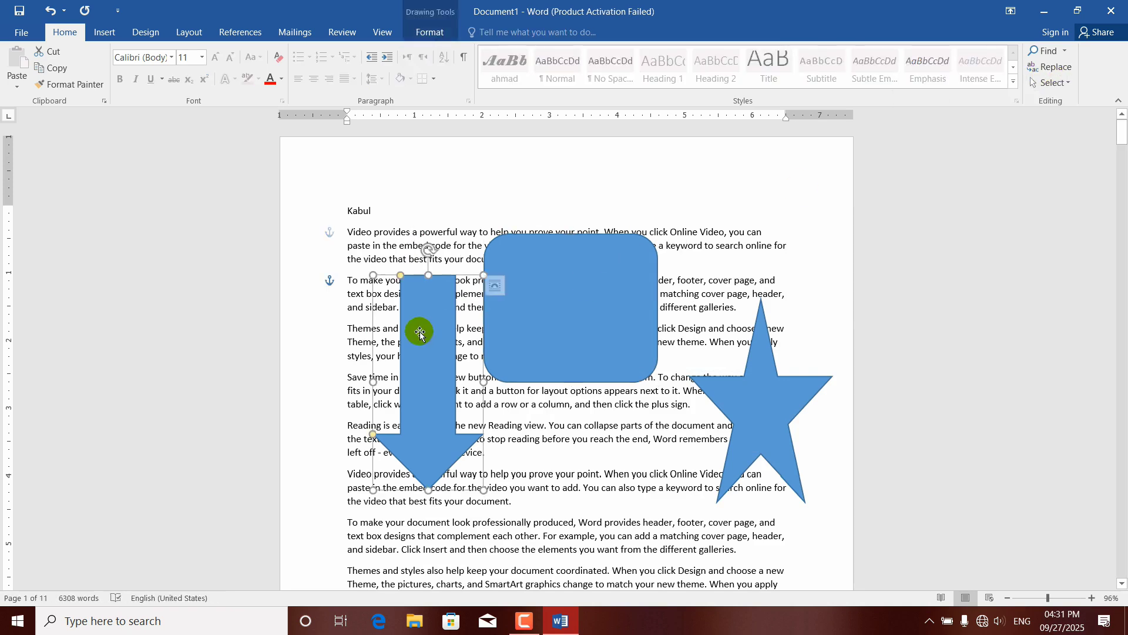
{"action": "left_click", "coordinate": [347, 296]}
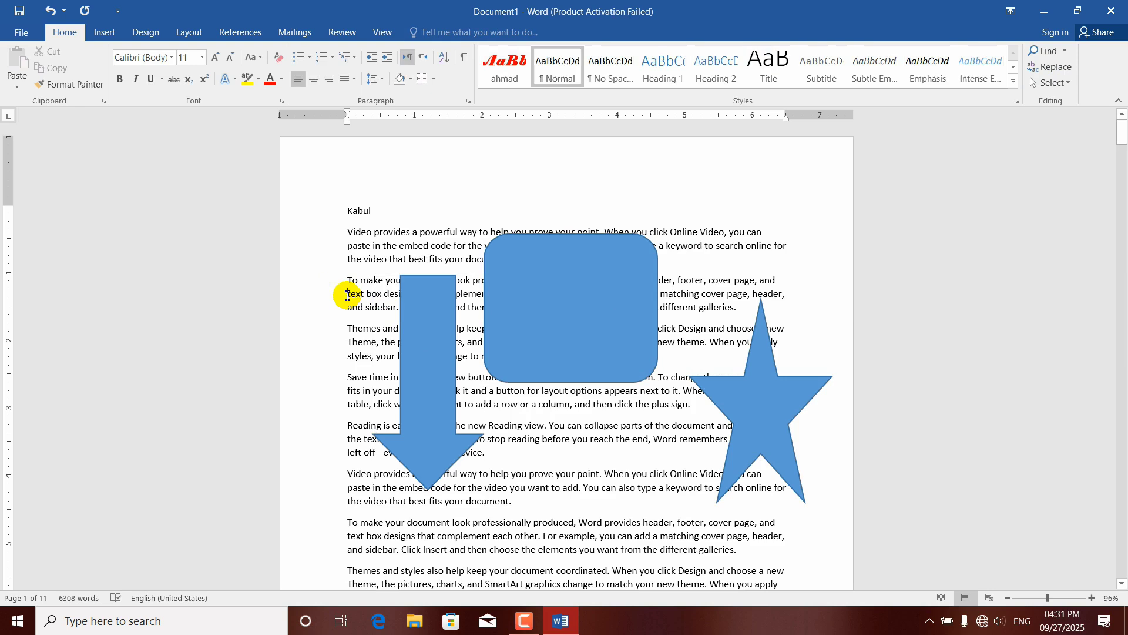
{"action": "left_click", "coordinate": [442, 307]}
{"action": "left_click", "coordinate": [540, 305]}
{"action": "left_click", "coordinate": [771, 408]}
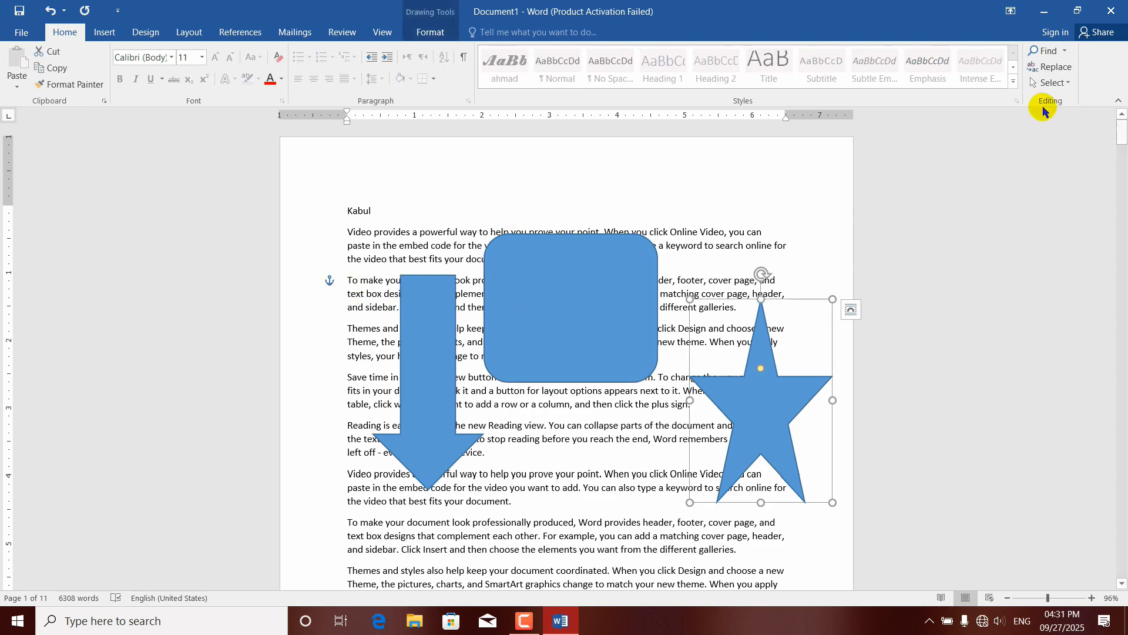
Try to select the rounded rectangle, down arrow and star together by enclosing them with Select Objects.
{"action": "left_click", "coordinate": [1071, 87]}
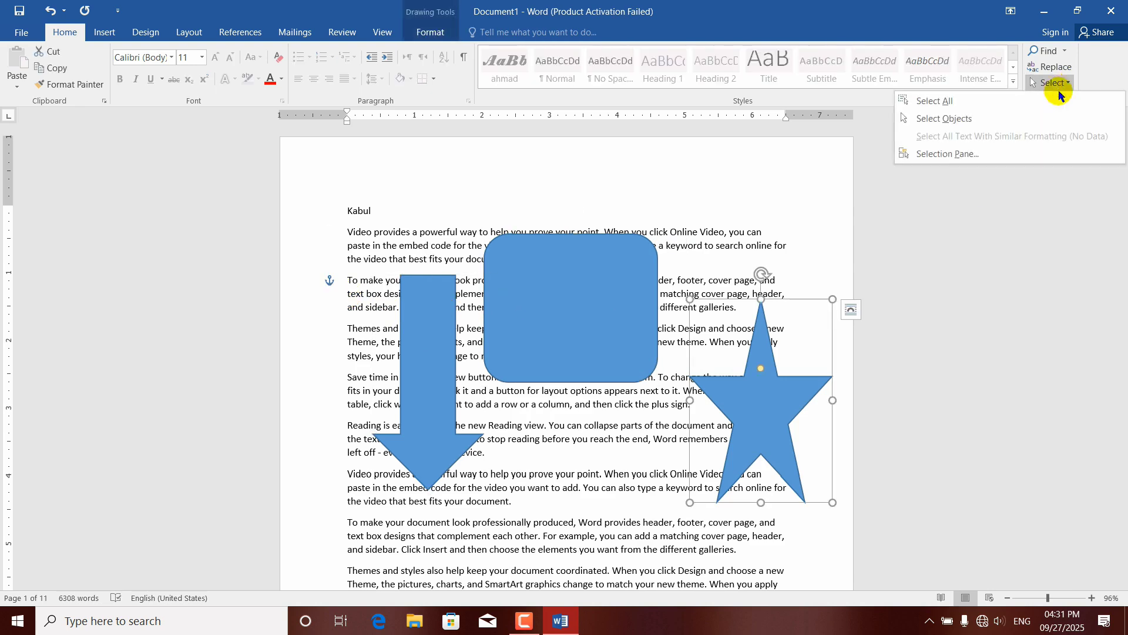
{"action": "left_click", "coordinate": [928, 119]}
{"action": "left_click_drag", "start_coordinate": [786, 198], "coordinate": [338, 532]}
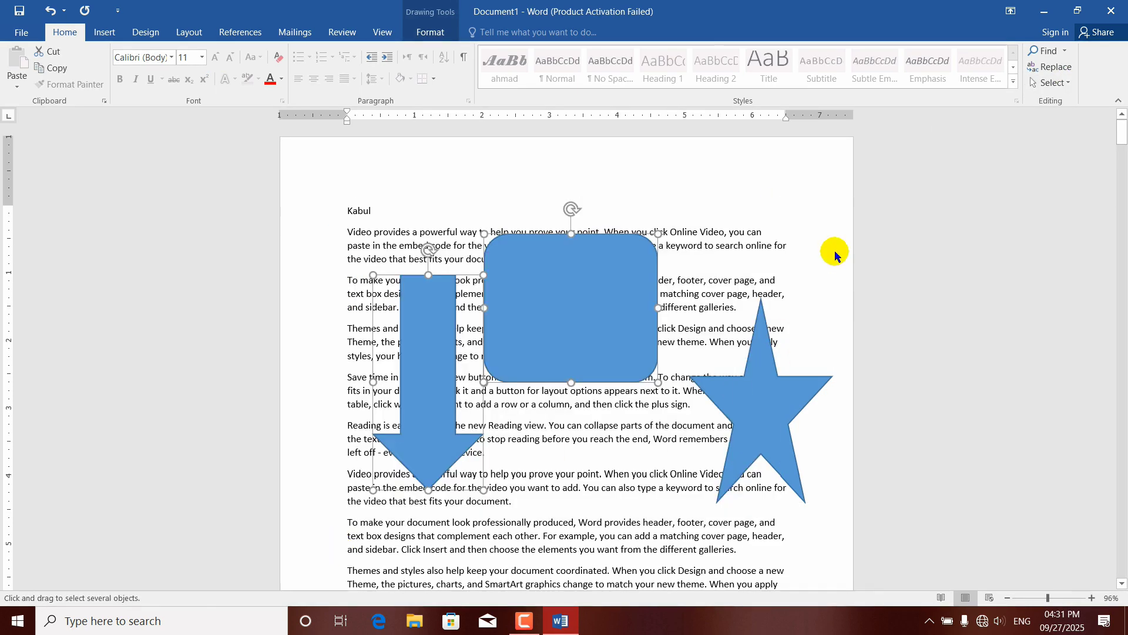
{"action": "mouse_move", "coordinate": [834, 252]}
{"action": "left_mouse_down"}
{"action": "mouse_move", "coordinate": [653, 381]}
{"action": "mouse_move", "coordinate": [385, 450]}
{"action": "mouse_move", "coordinate": [374, 480]}
{"action": "left_mouse_up"}
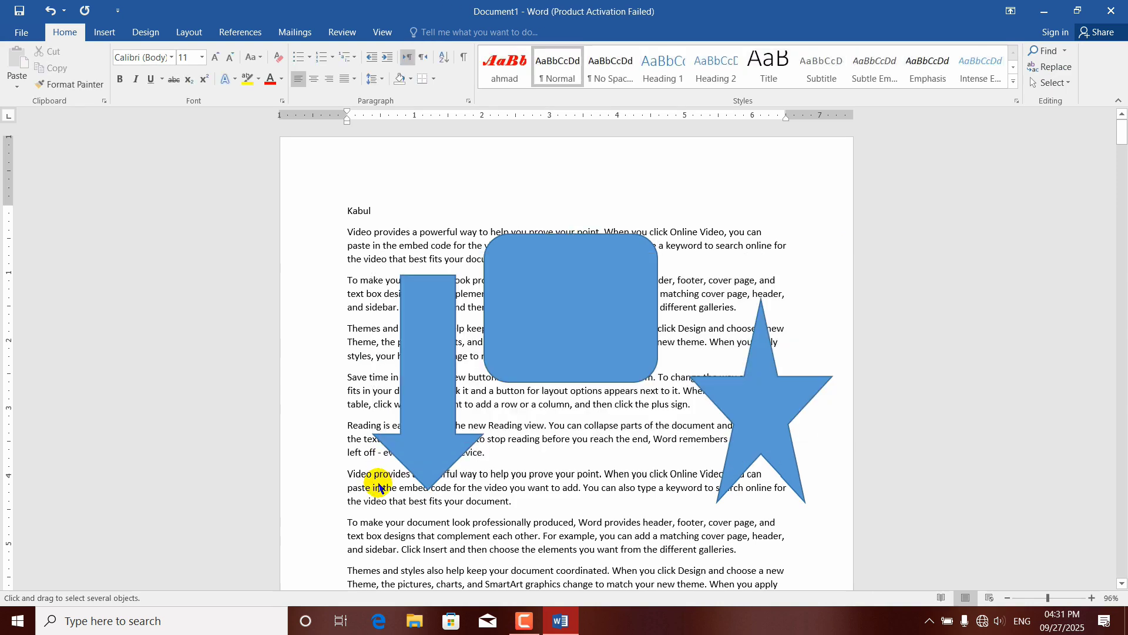
{"action": "left_click_drag", "start_coordinate": [825, 183], "coordinate": [382, 574]}
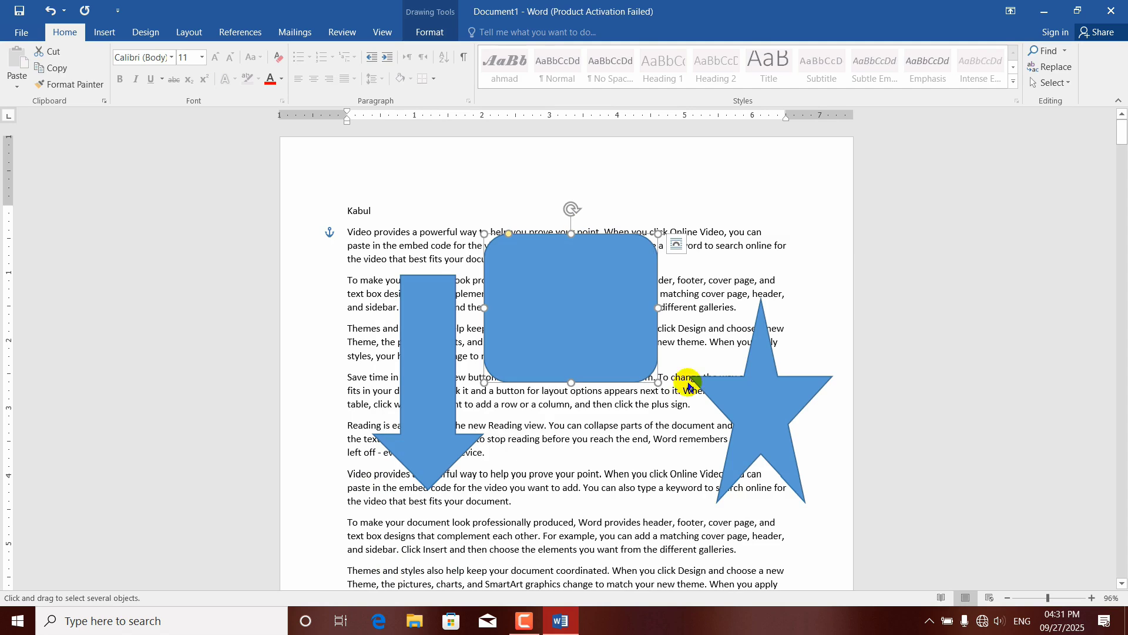
Shrink the five-point star and move it to just below the rounded rectangle.
{"action": "left_click", "coordinate": [758, 399]}
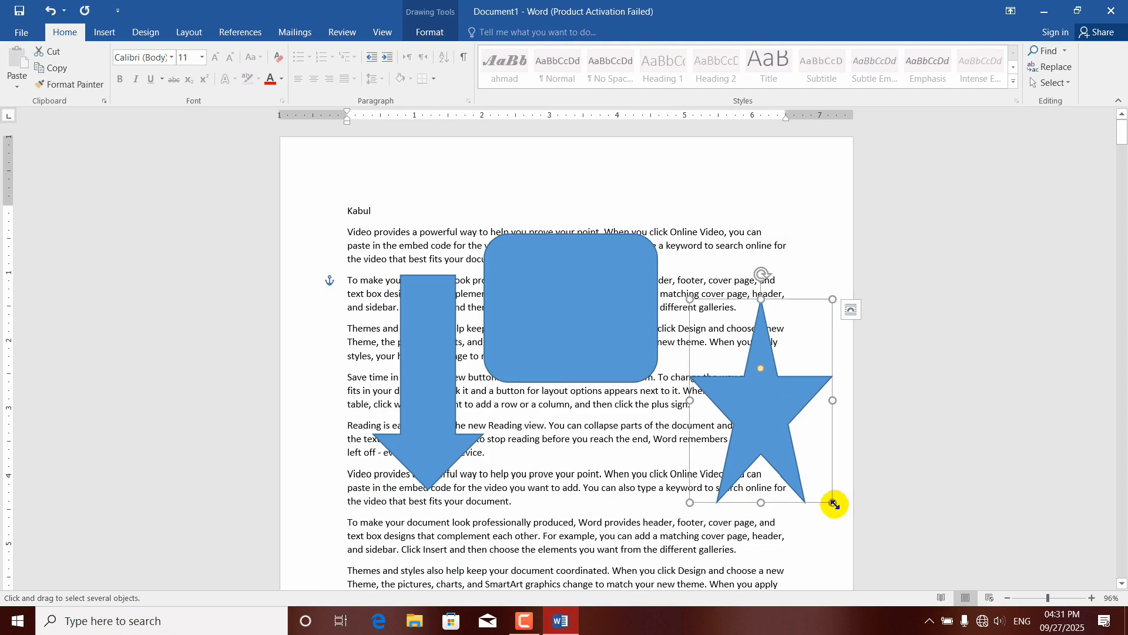
{"action": "left_click_drag", "start_coordinate": [834, 504], "coordinate": [784, 439]}
{"action": "left_click_drag", "start_coordinate": [742, 391], "coordinate": [568, 490]}
Shrink the rounded rectangle and the down arrow, and place the arrow closer to the other two shapes.
{"action": "left_click", "coordinate": [633, 338]}
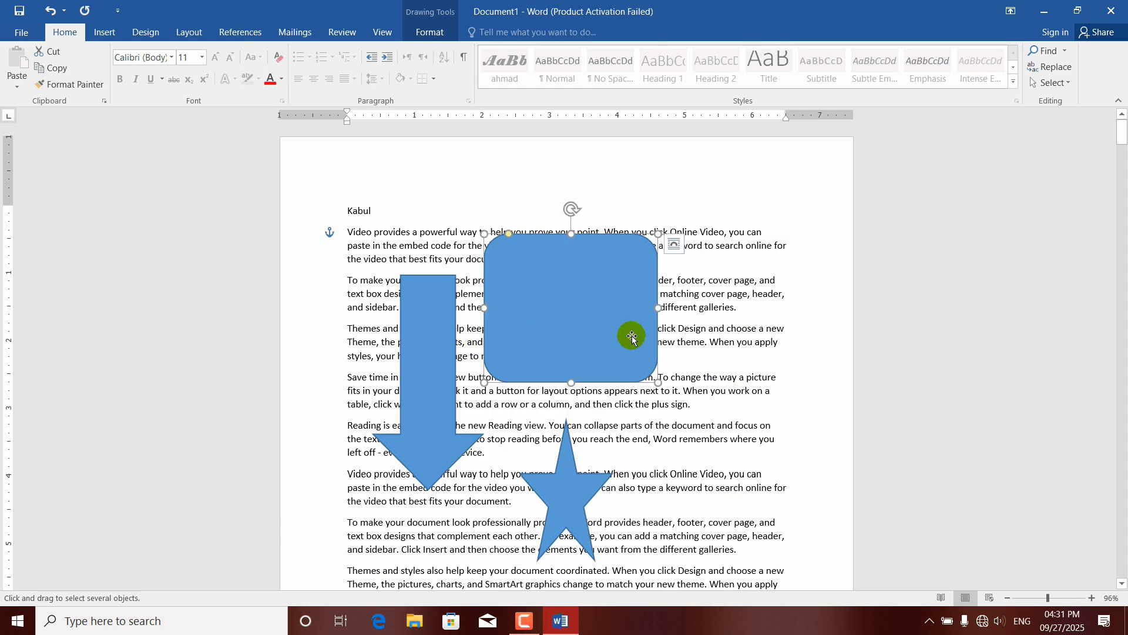
{"action": "left_click_drag", "start_coordinate": [657, 380], "coordinate": [644, 312]}
{"action": "left_click", "coordinate": [428, 351]}
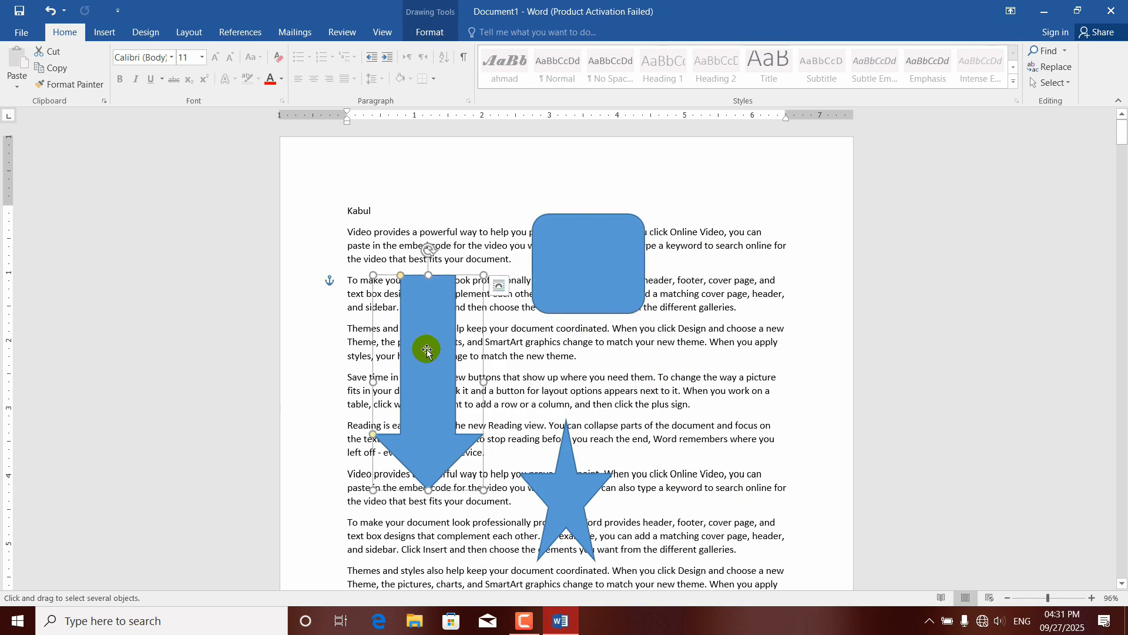
{"action": "left_click_drag", "start_coordinate": [483, 275], "coordinate": [437, 325]}
{"action": "left_click_drag", "start_coordinate": [400, 362], "coordinate": [483, 325]}
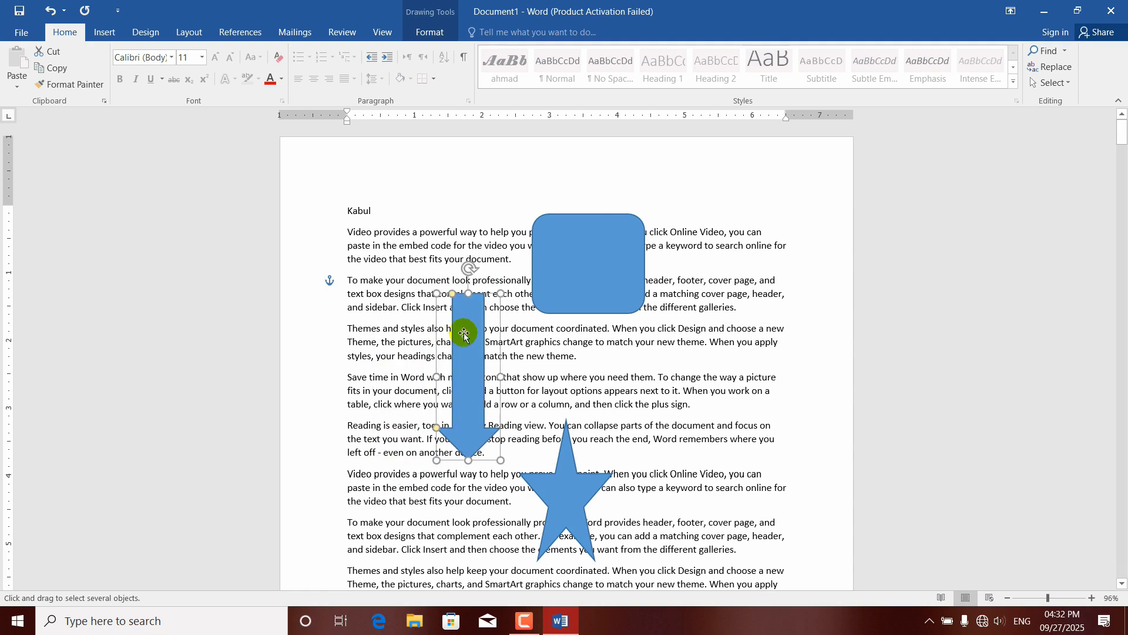
Select the entire document with Select All and clear the selection by placing the cursor after "Kabul".
{"action": "left_click", "coordinate": [1067, 84]}
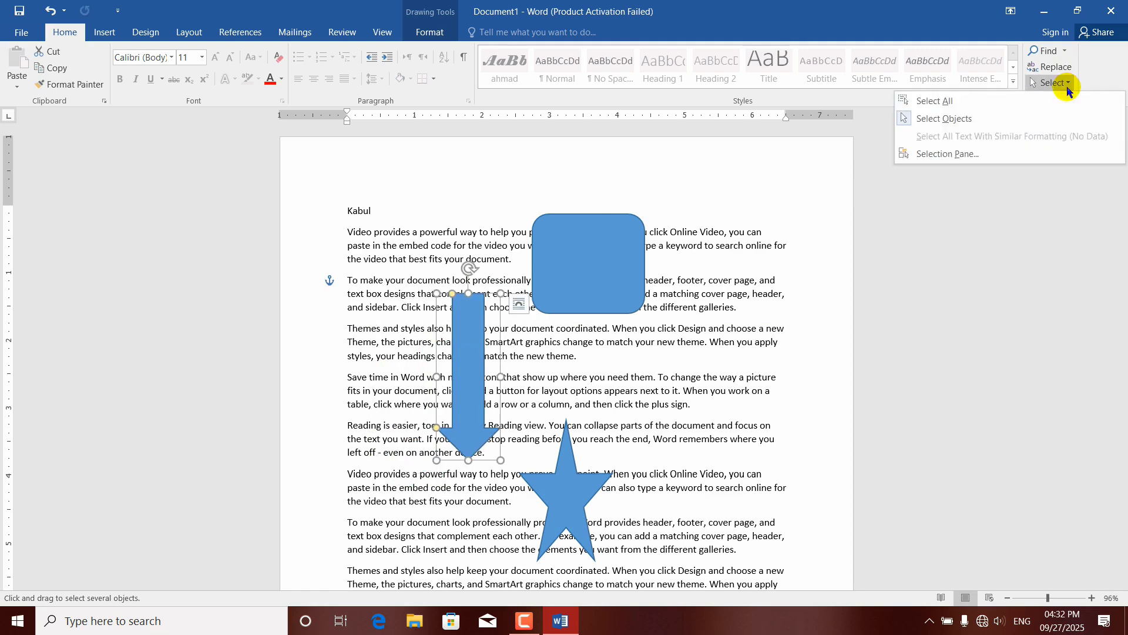
{"action": "left_click", "coordinate": [970, 101]}
{"action": "left_click", "coordinate": [720, 200]}
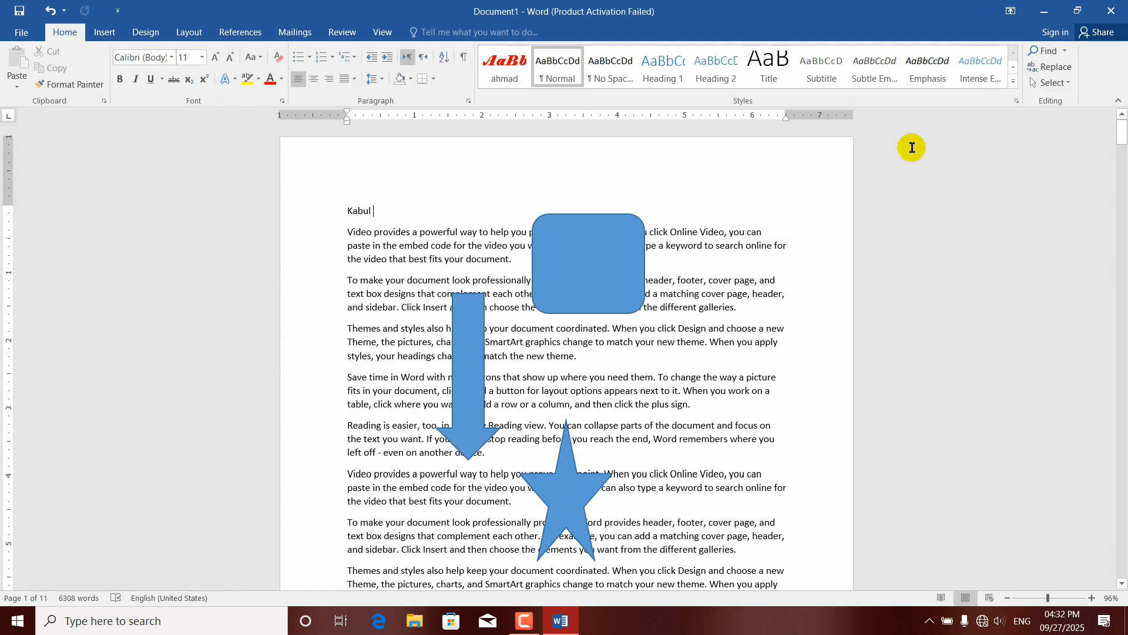
View the Select options, select the text from the first paragraph through "Word" in the seventh, and clear the selection.
{"action": "left_click", "coordinate": [1049, 83]}
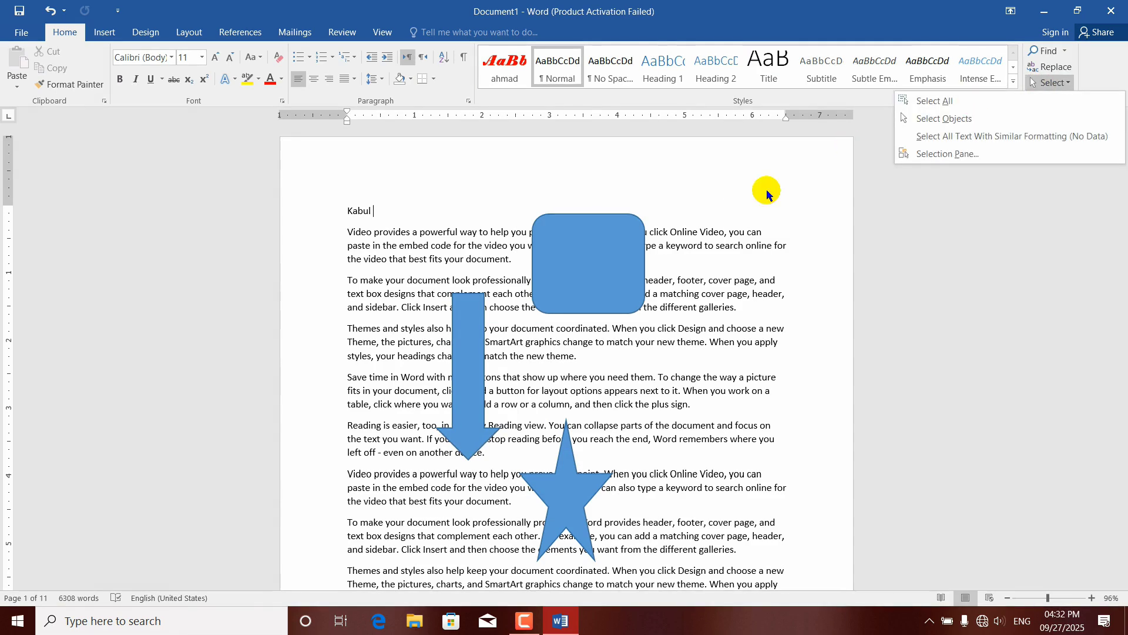
{"action": "left_click", "coordinate": [749, 201]}
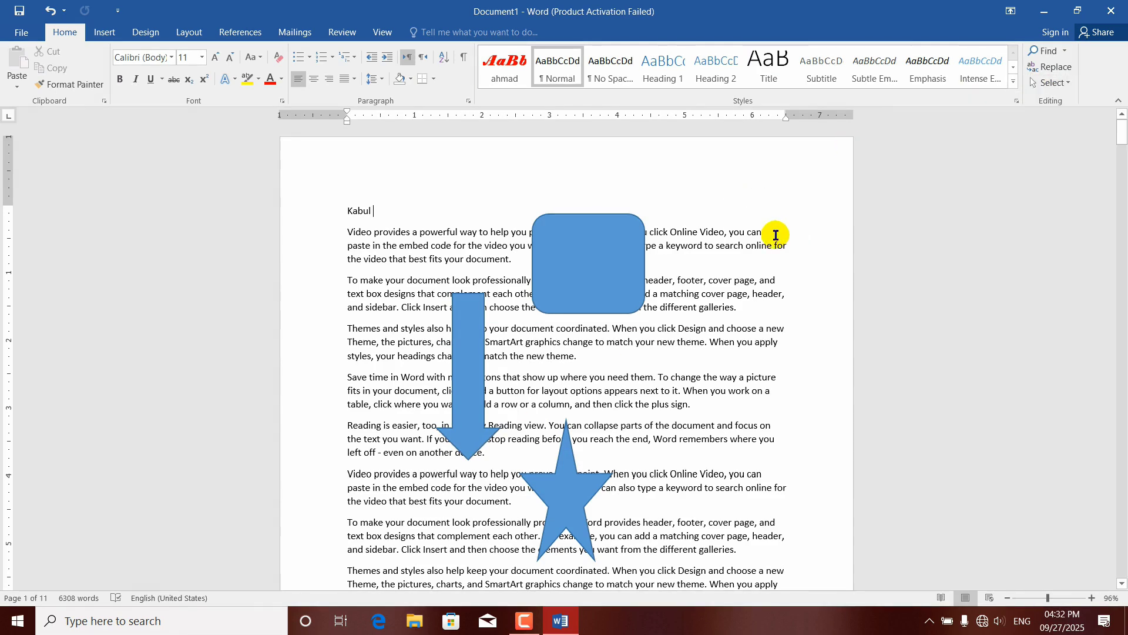
{"action": "left_click_drag", "start_coordinate": [775, 231], "coordinate": [602, 523]}
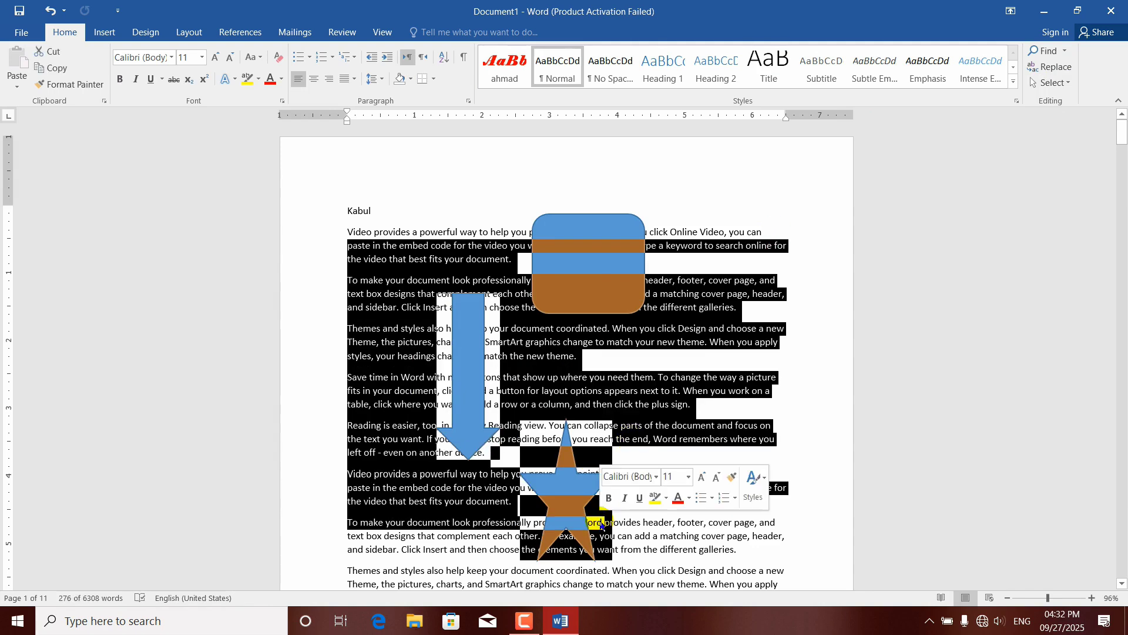
{"action": "left_click", "coordinate": [797, 198]}
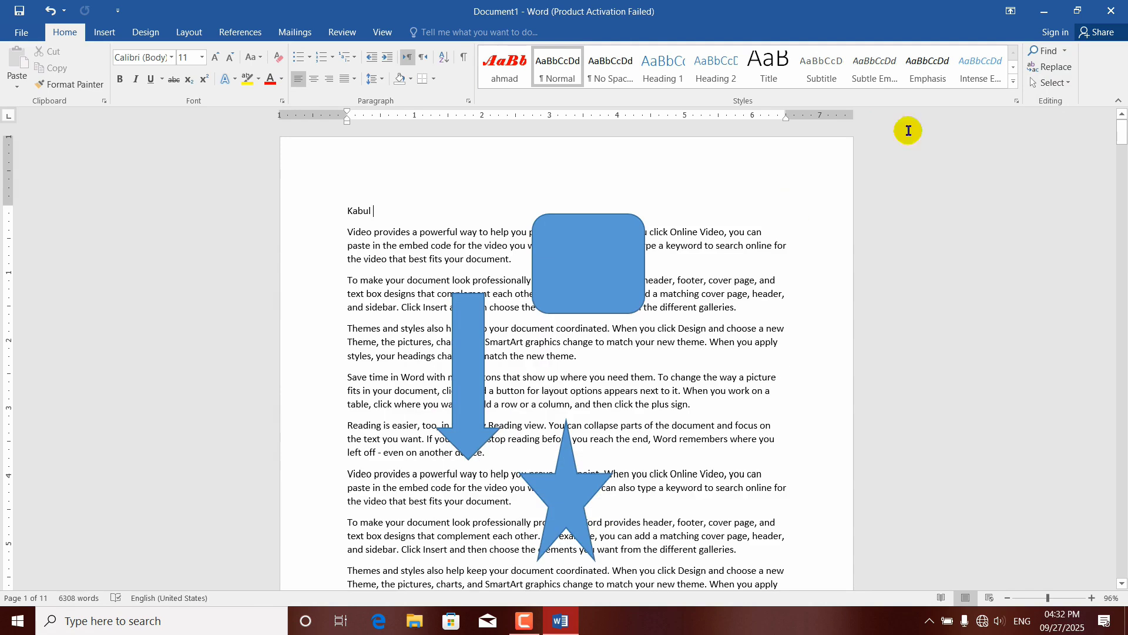
Enclose all three shapes with Select Objects to select them together, and delete them.
{"action": "left_click", "coordinate": [1054, 82]}
{"action": "left_click", "coordinate": [949, 121]}
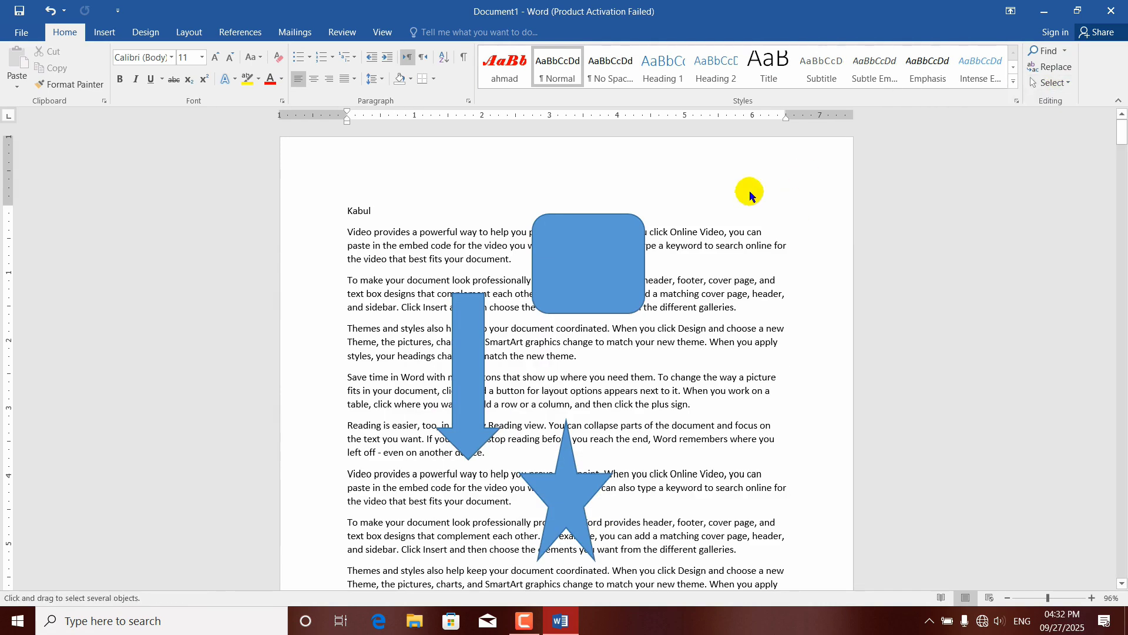
{"action": "left_click_drag", "start_coordinate": [749, 197], "coordinate": [401, 595]}
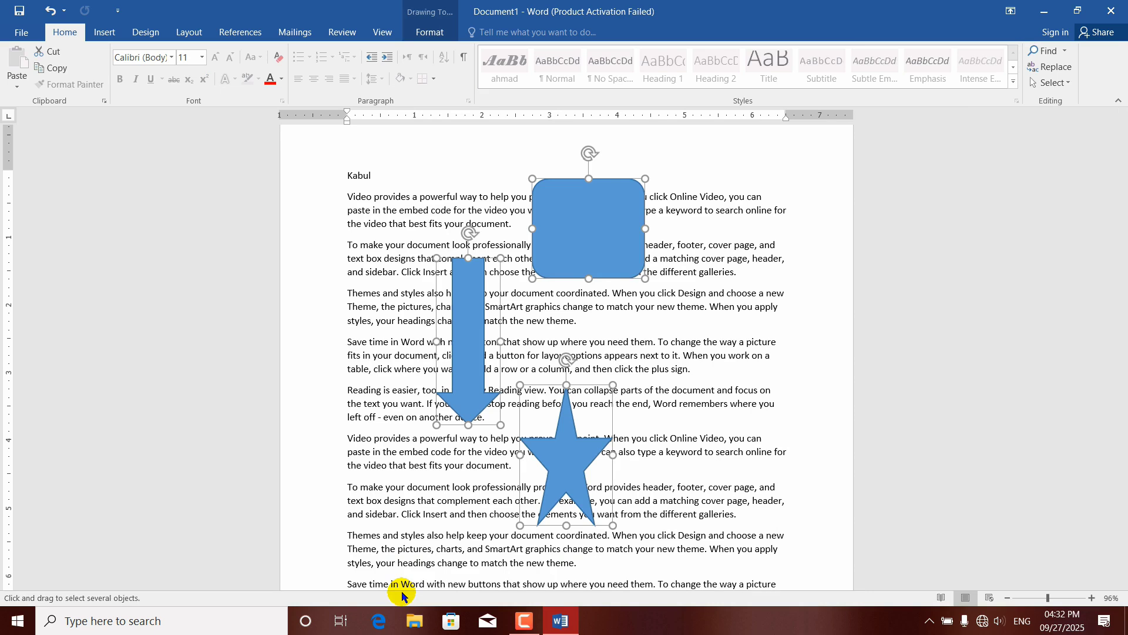
{"action": "left_click", "coordinate": [1067, 83]}
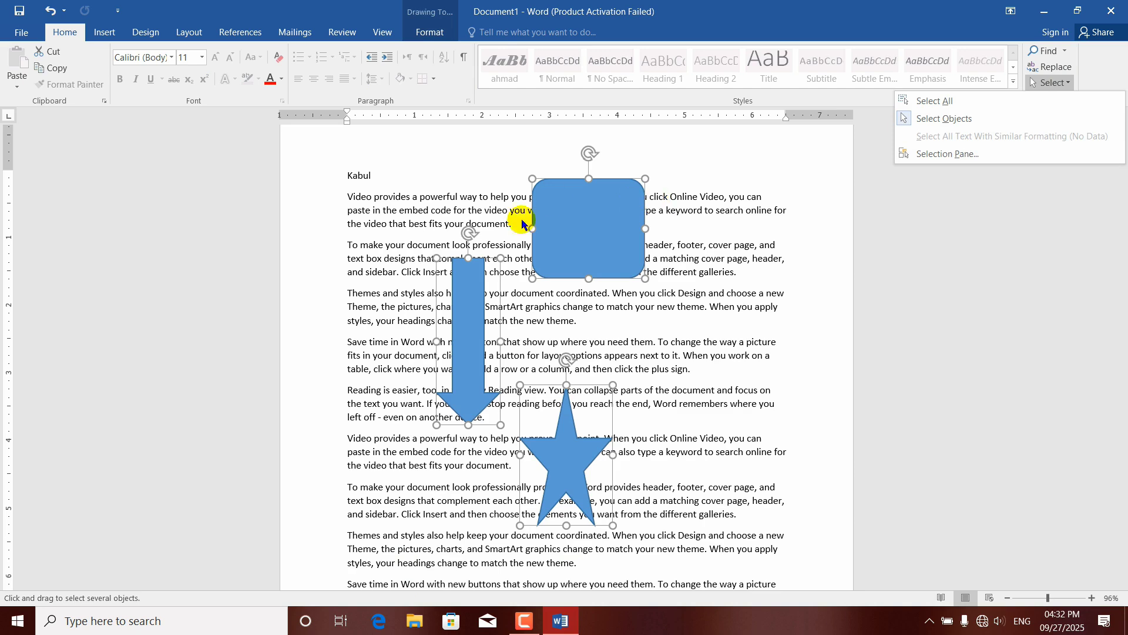
{"action": "left_click", "coordinate": [774, 214]}
{"action": "key", "text": "Delete"}
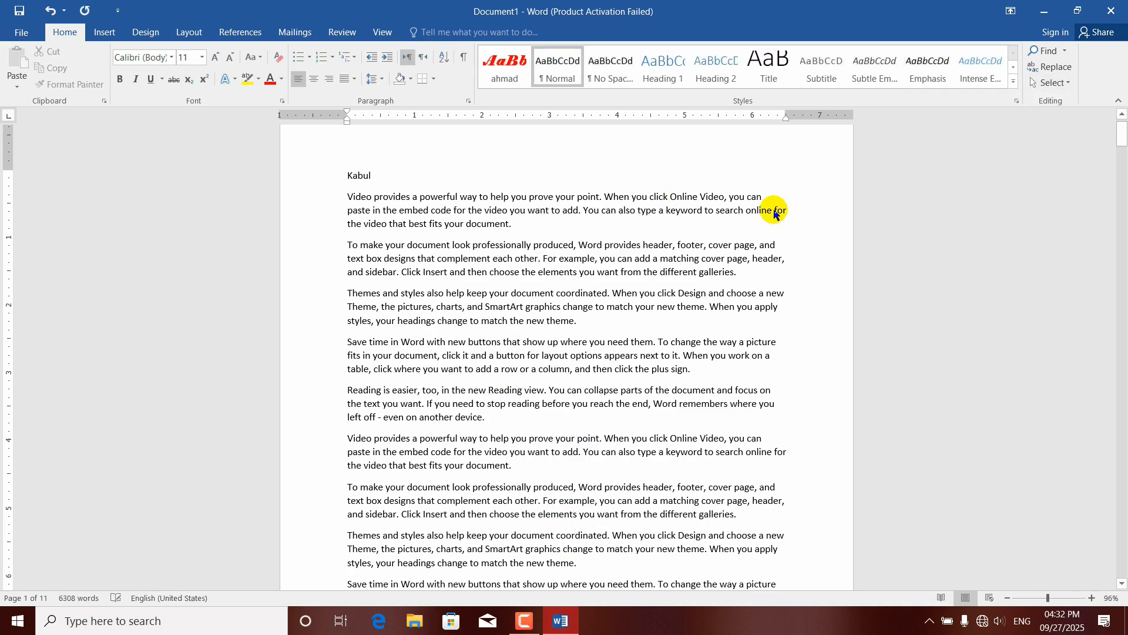
View the Select options, select the "Kabul" line and apply the custom red, centred Elephant style to it.
{"action": "left_click", "coordinate": [1069, 82]}
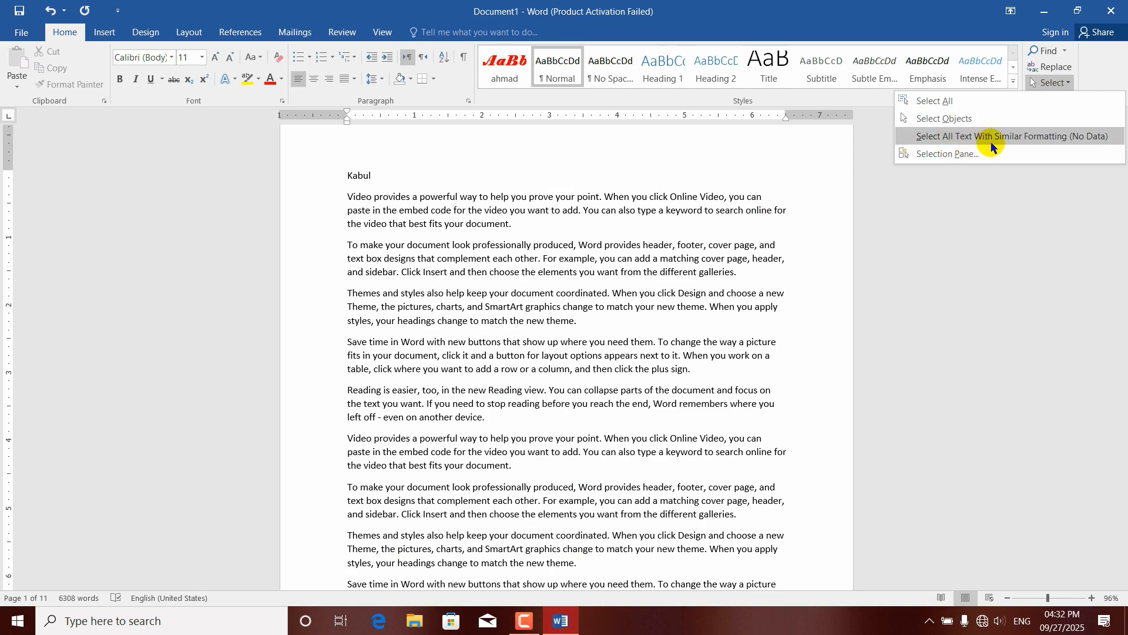
{"action": "left_click", "coordinate": [376, 178]}
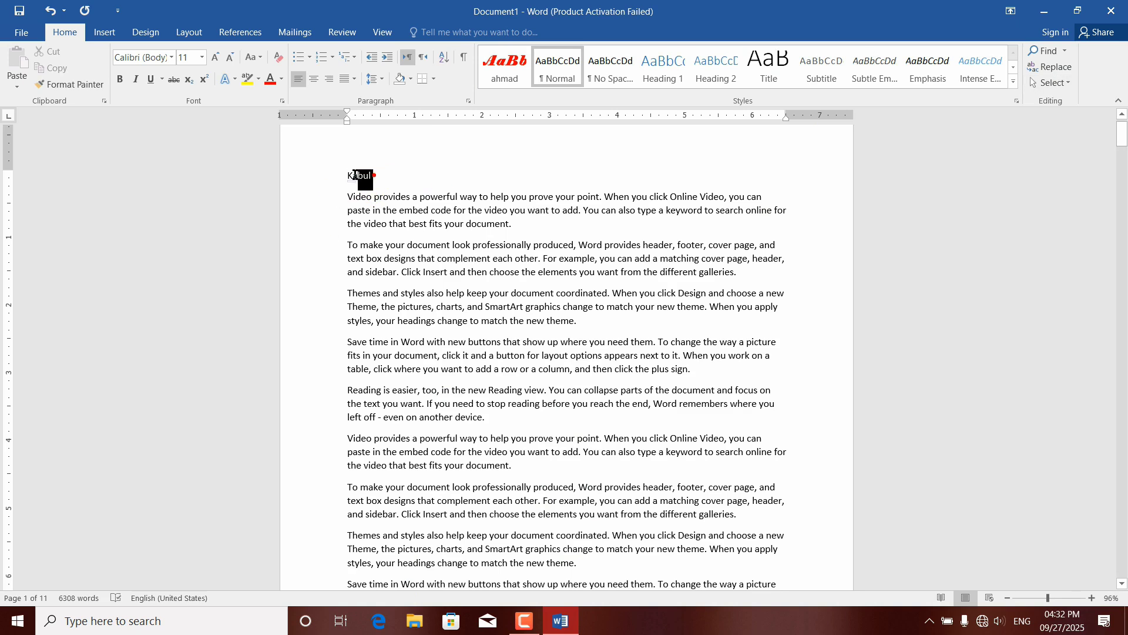
{"action": "left_click", "coordinate": [494, 66]}
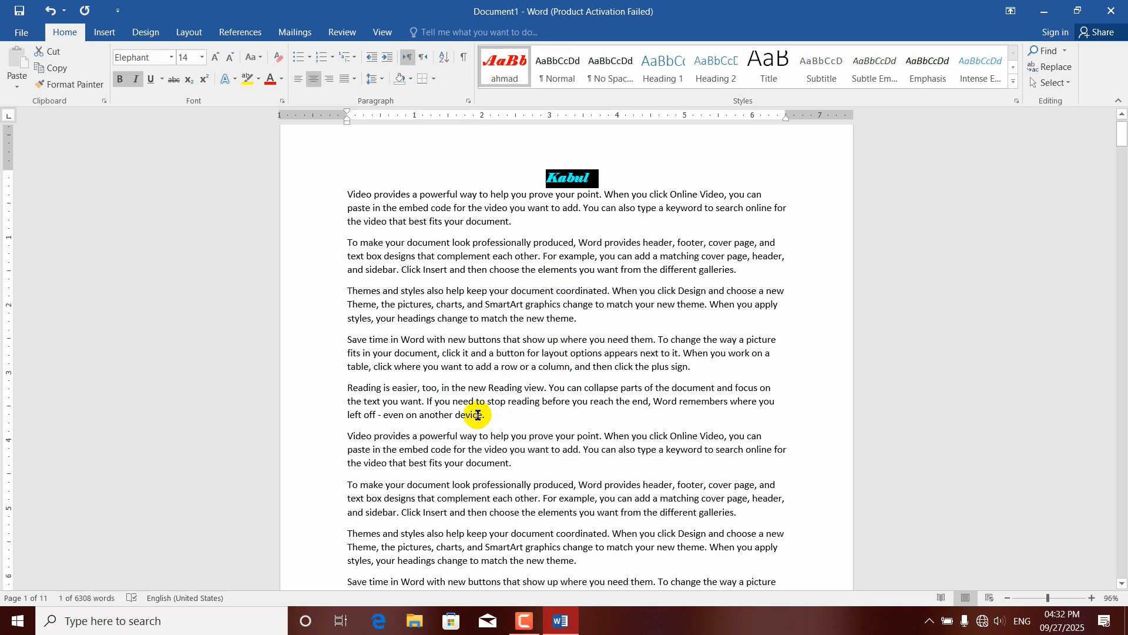
Apply the custom red Elephant style to "even on another device." on page 1 and to two text passages on page 2.
{"action": "left_click_drag", "start_coordinate": [484, 416], "coordinate": [403, 415]}
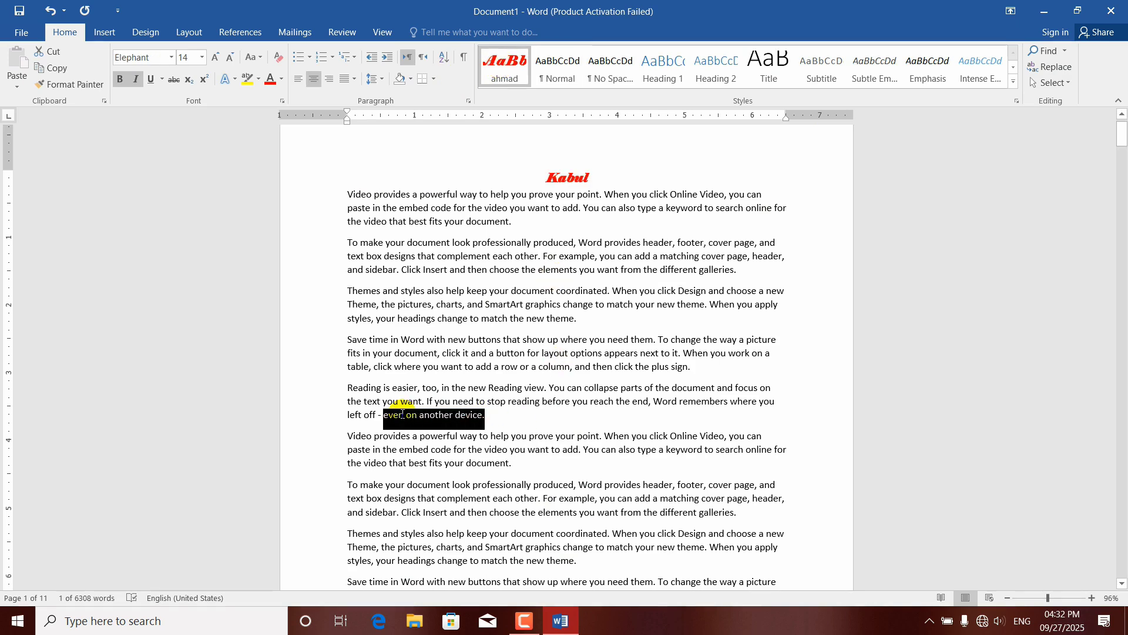
{"action": "left_click", "coordinate": [493, 65]}
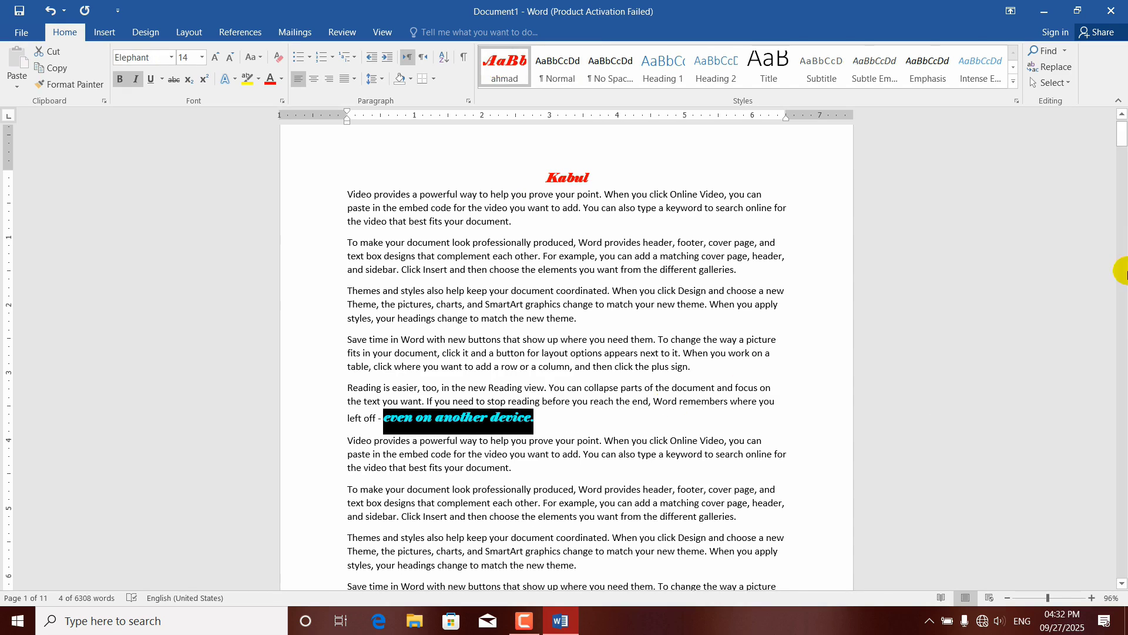
{"action": "left_click_drag", "start_coordinate": [1122, 136], "coordinate": [1122, 177]}
{"action": "left_click_drag", "start_coordinate": [574, 236], "coordinate": [464, 212]}
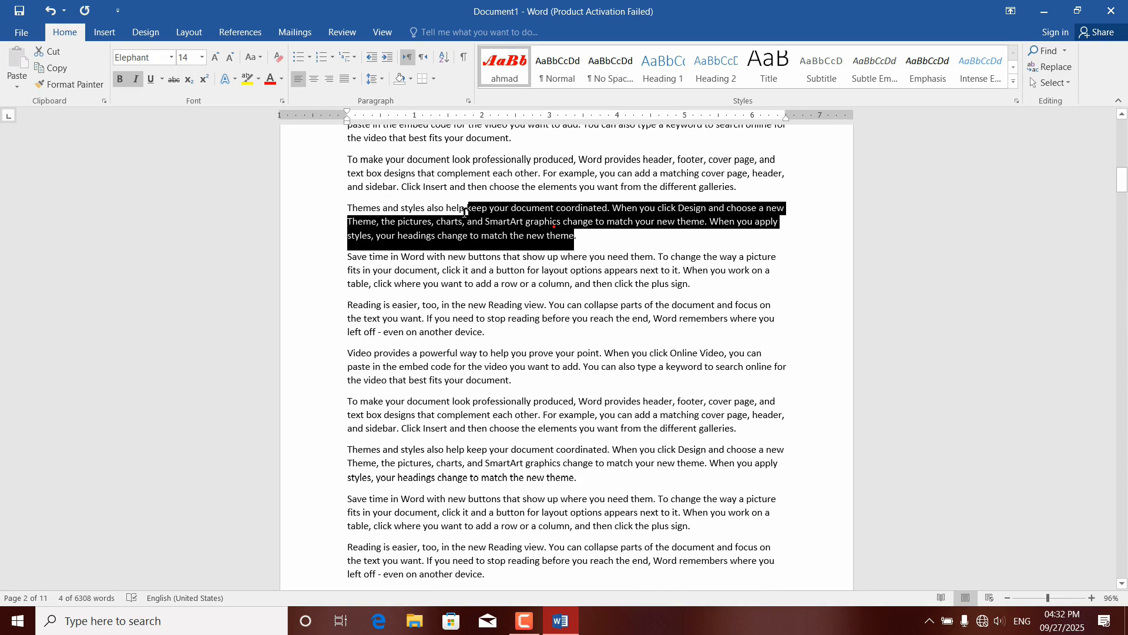
{"action": "left_click", "coordinate": [505, 66]}
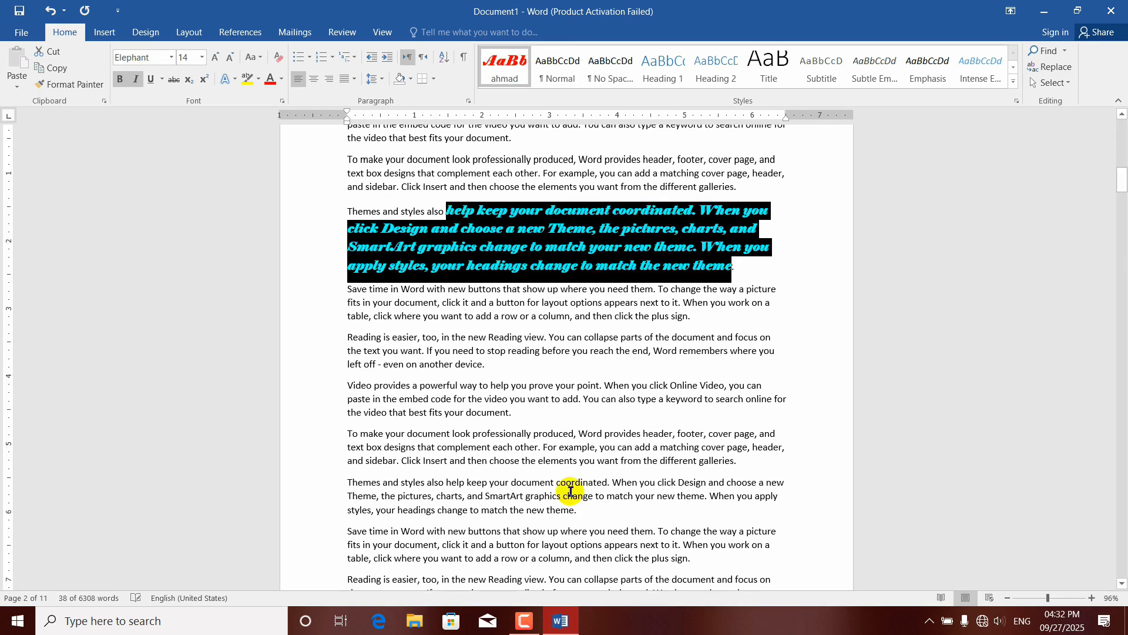
{"action": "left_click_drag", "start_coordinate": [561, 496], "coordinate": [500, 460]}
{"action": "left_click", "coordinate": [504, 66]}
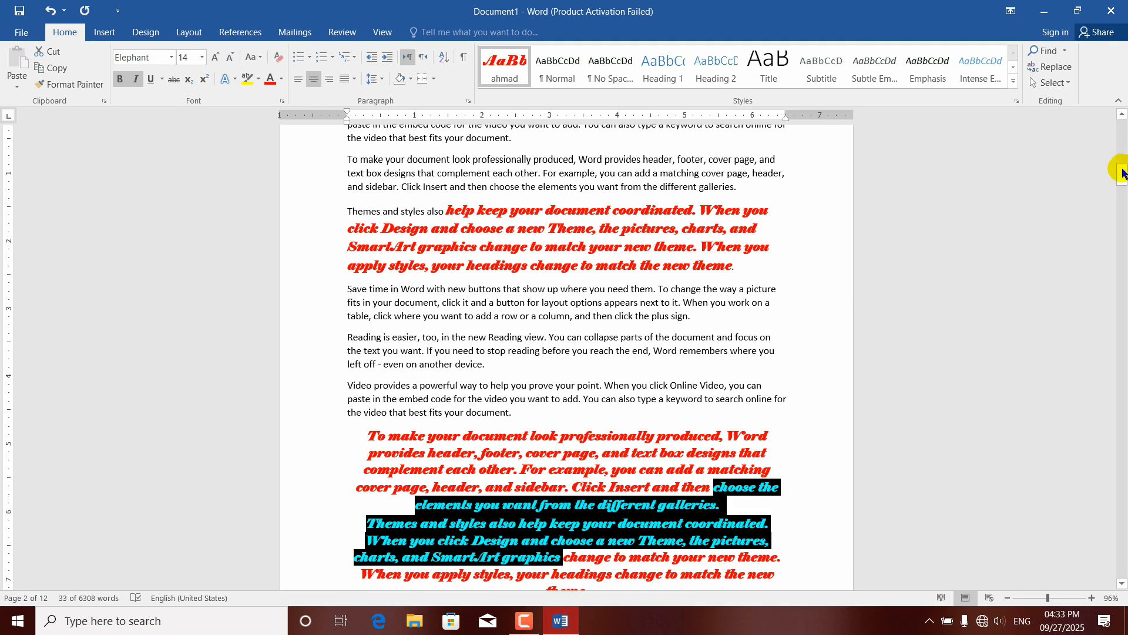
Place the cursor in "Kabul" and select all text in the document with similar formatting.
{"action": "left_click_drag", "start_coordinate": [1121, 177], "coordinate": [1108, 100]}
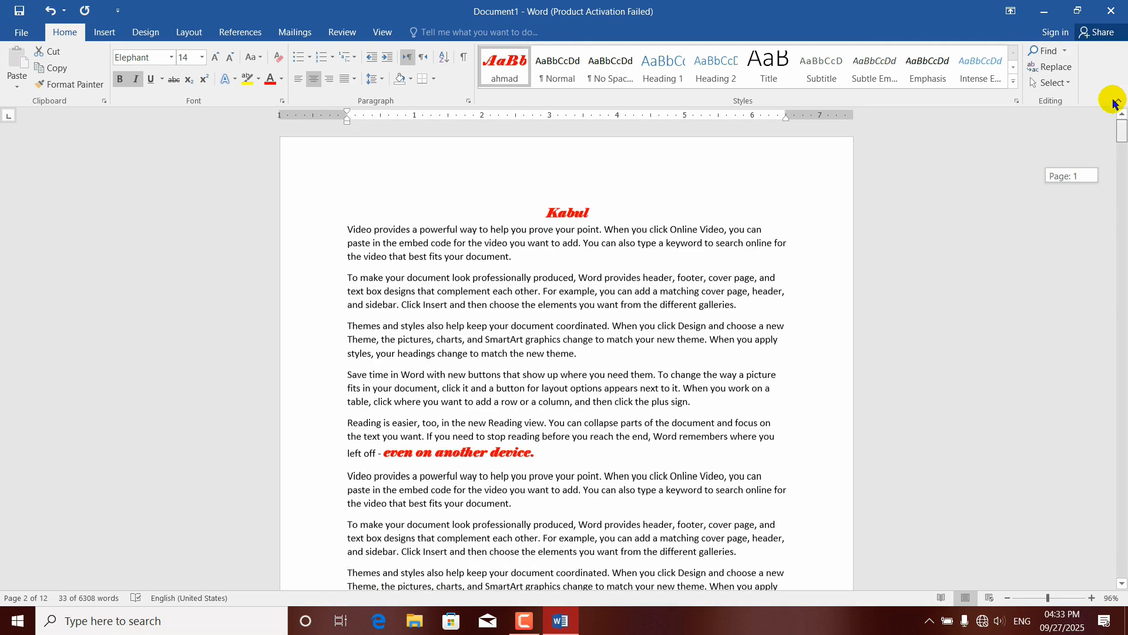
{"action": "left_click", "coordinate": [565, 206]}
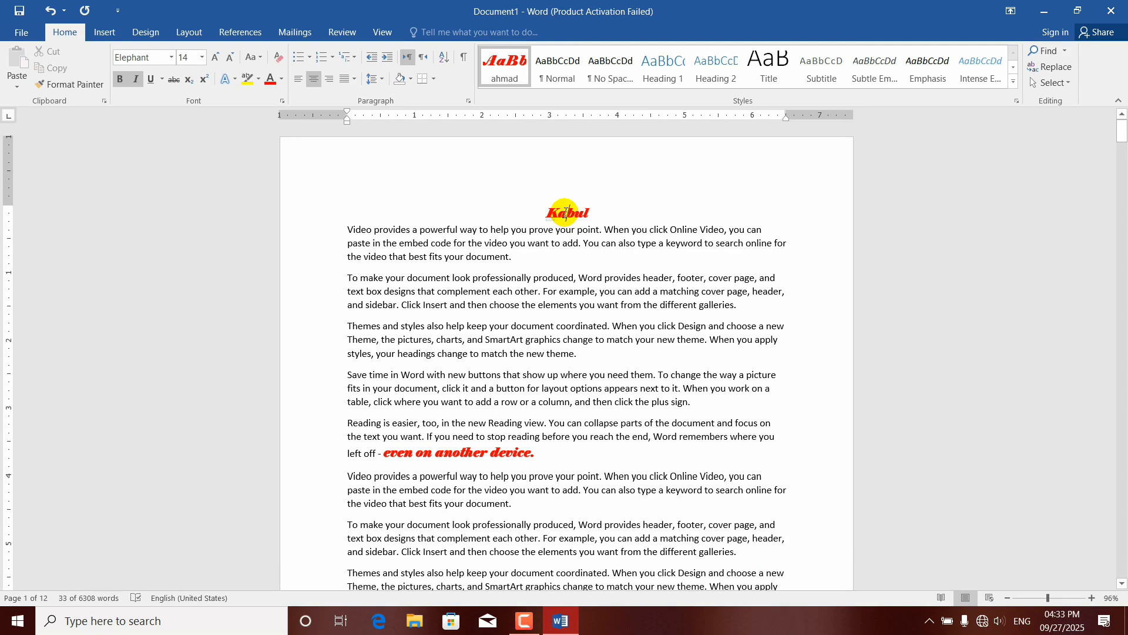
{"action": "left_click", "coordinate": [1067, 84]}
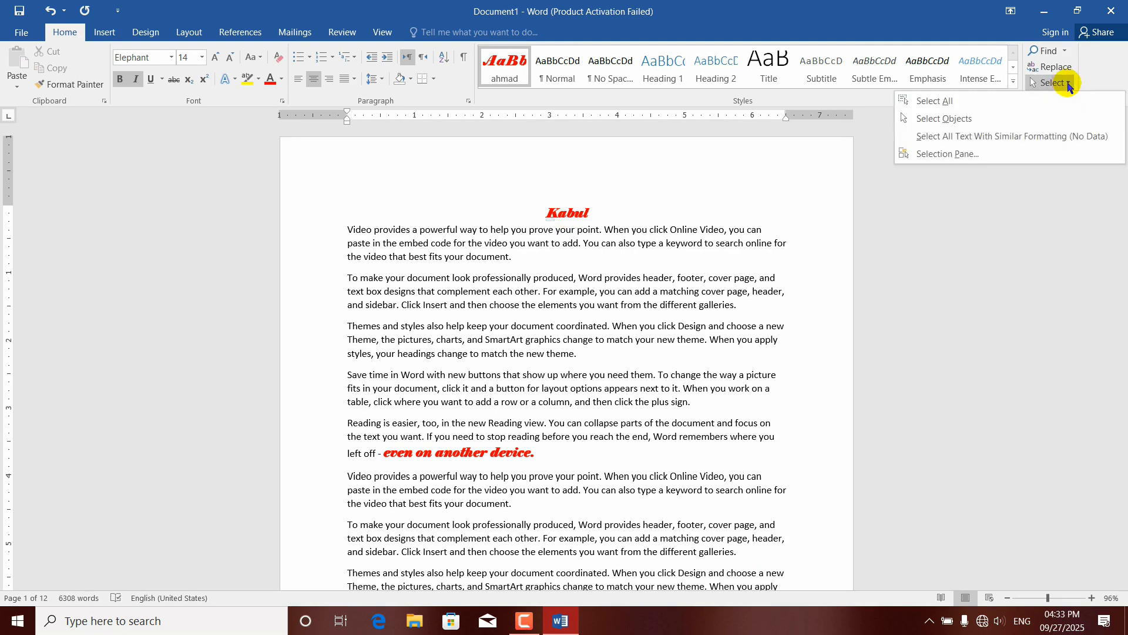
{"action": "left_click", "coordinate": [987, 137]}
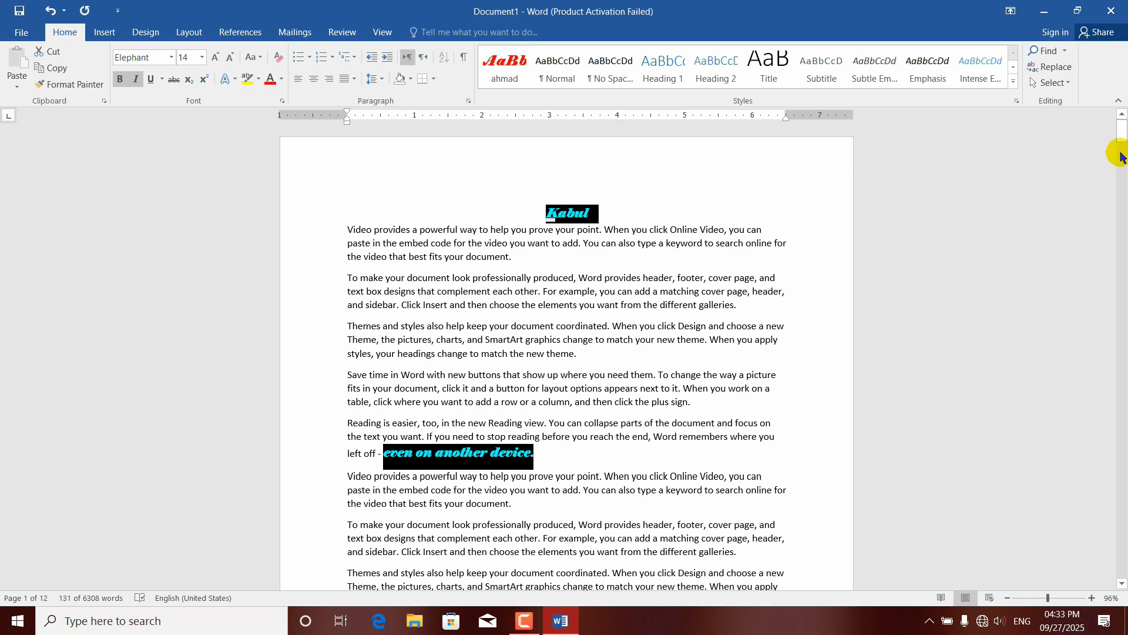
{"action": "left_click_drag", "start_coordinate": [1122, 131], "coordinate": [1107, 107]}
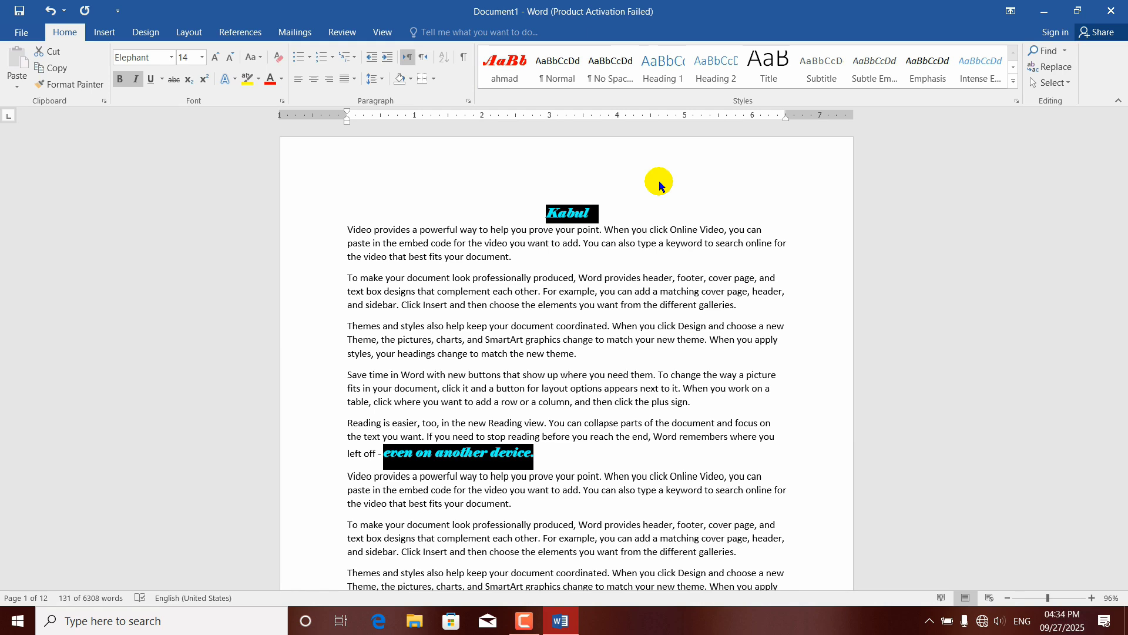
Enlarge the selected text to 18 pt, and shrink it back to 14 pt.
{"action": "left_click", "coordinate": [218, 56]}
{"action": "left_click", "coordinate": [218, 55]}
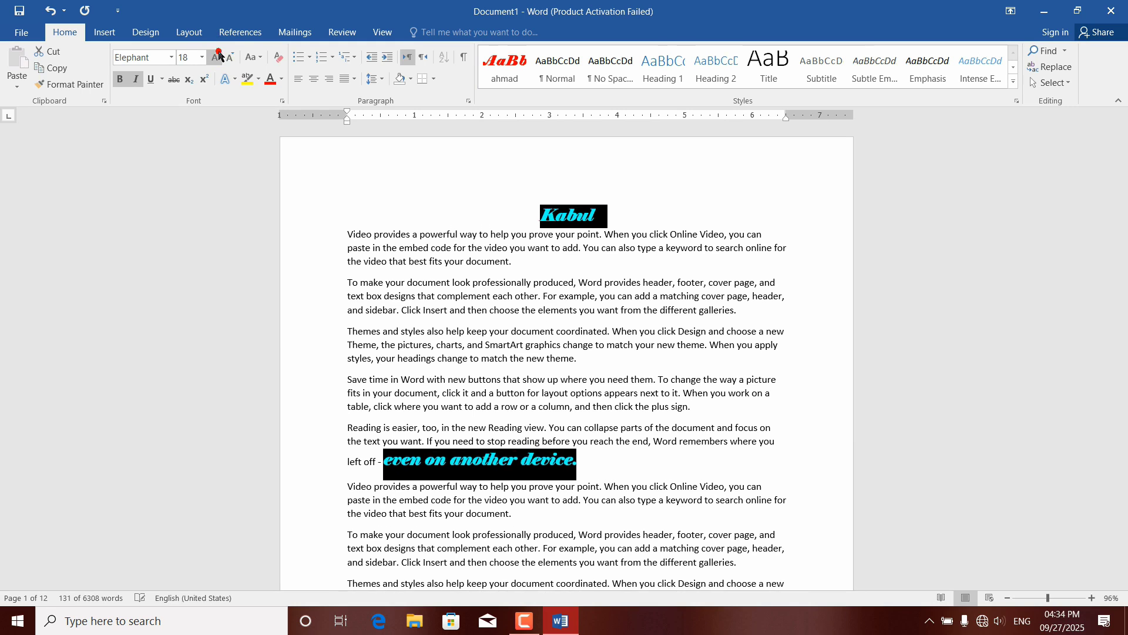
{"action": "left_click", "coordinate": [231, 57]}
{"action": "left_click", "coordinate": [230, 57]}
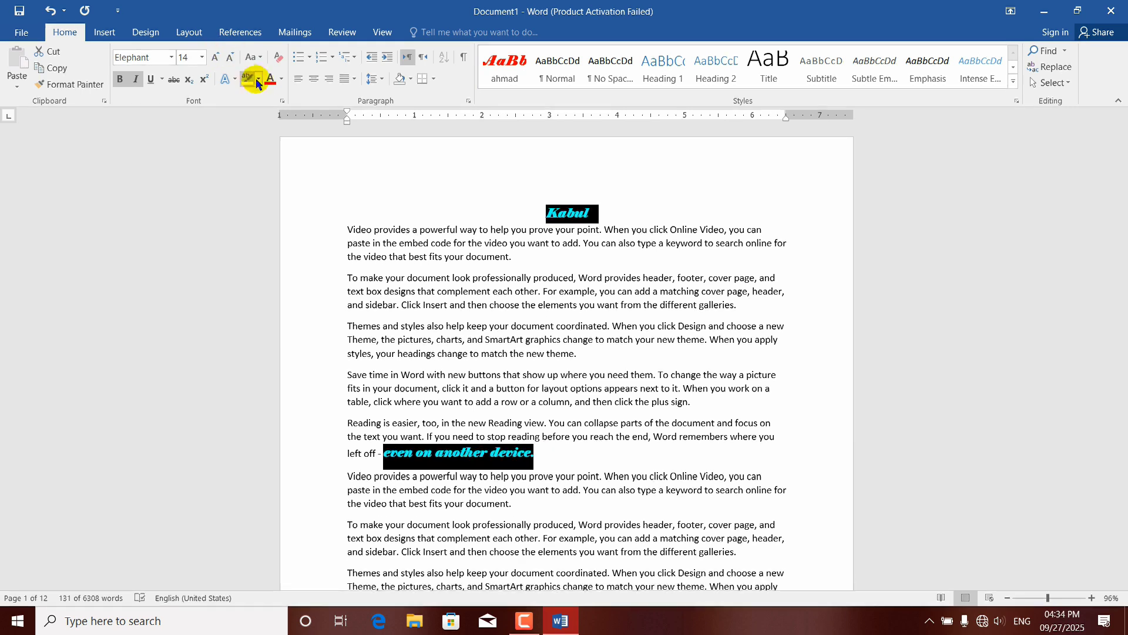
Change the font colour of the selected similarly formatted text to standard green and clear the selection.
{"action": "left_click", "coordinate": [282, 80]}
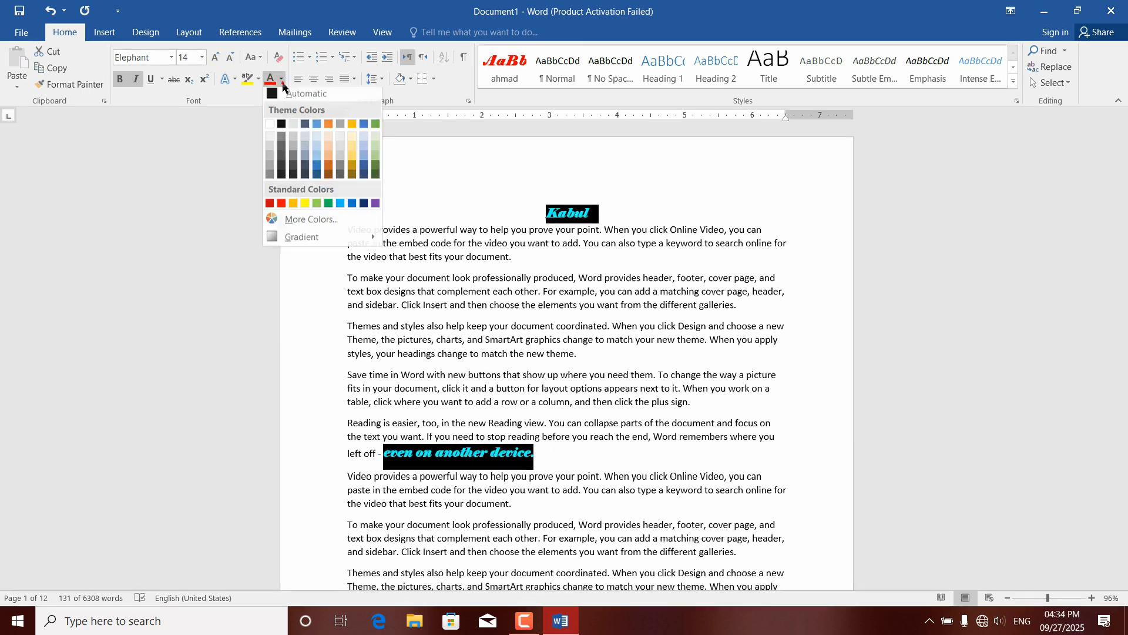
{"action": "left_click", "coordinate": [328, 203]}
{"action": "left_click", "coordinate": [752, 192]}
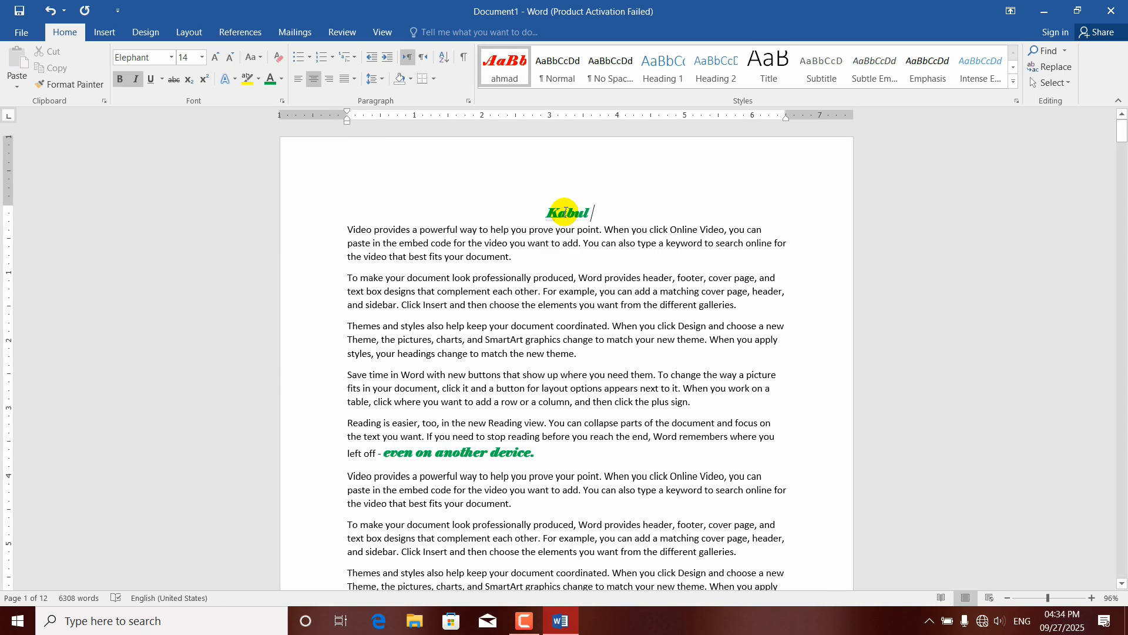
View the Selection pane, place the cursor after the last paragraph on page 2, and close the pane.
{"action": "left_click_drag", "start_coordinate": [1121, 132], "coordinate": [1122, 200]}
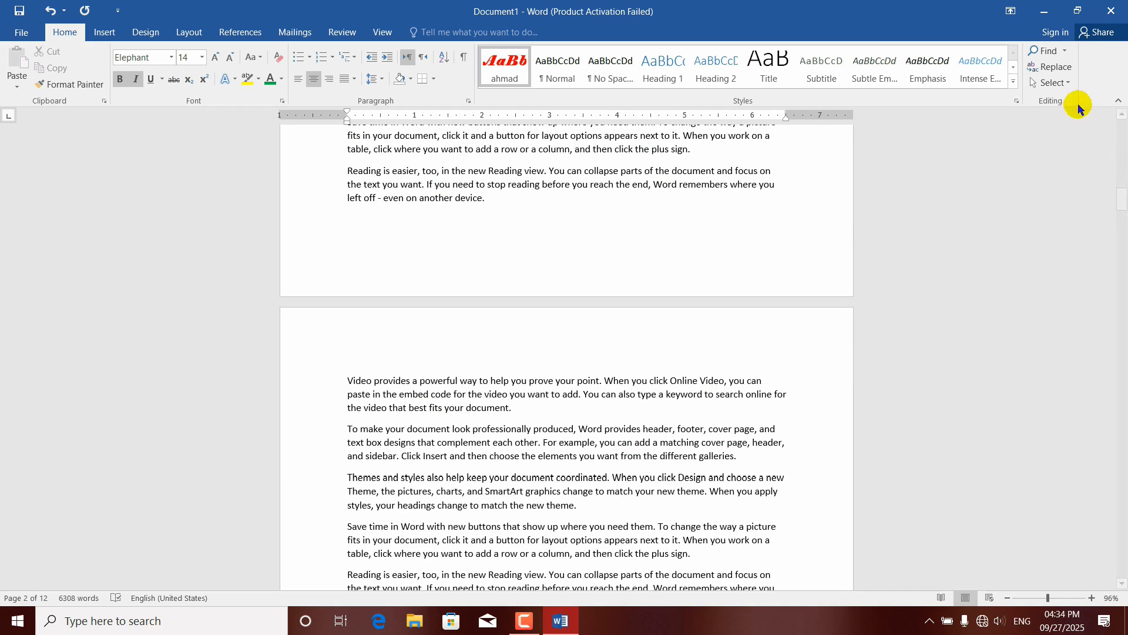
{"action": "left_click", "coordinate": [1069, 84]}
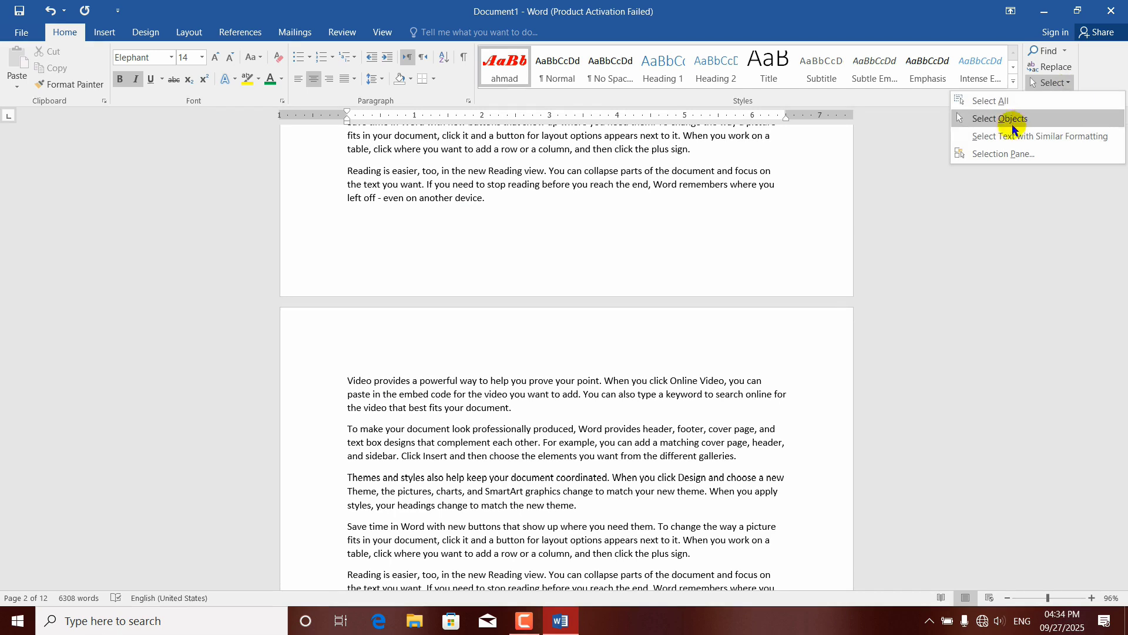
{"action": "left_click", "coordinate": [979, 156]}
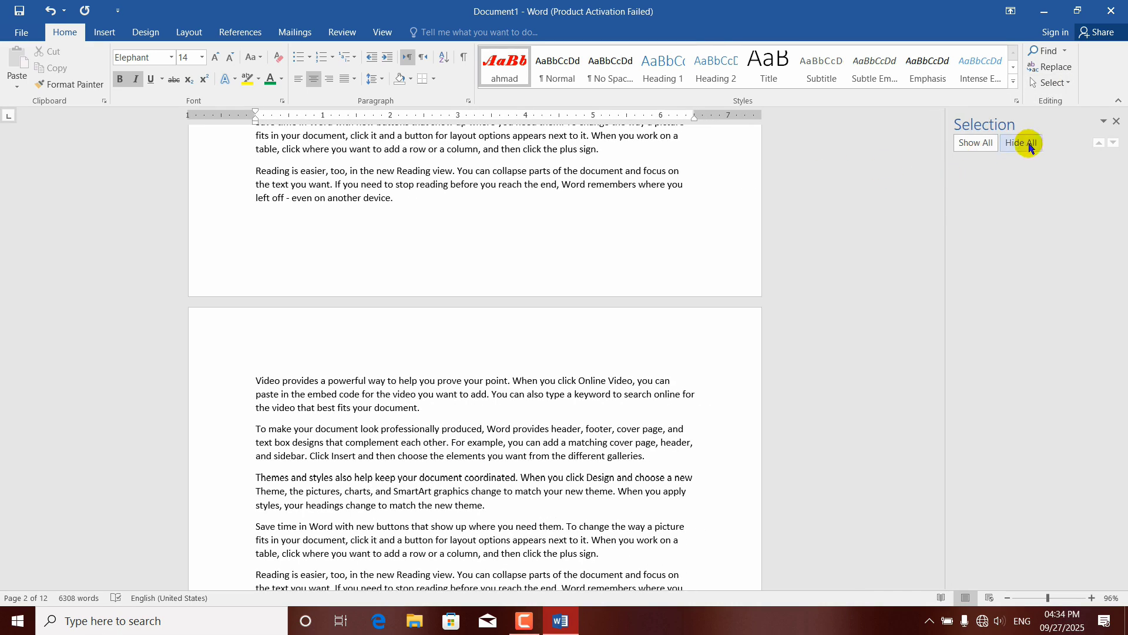
{"action": "left_click", "coordinate": [632, 228]}
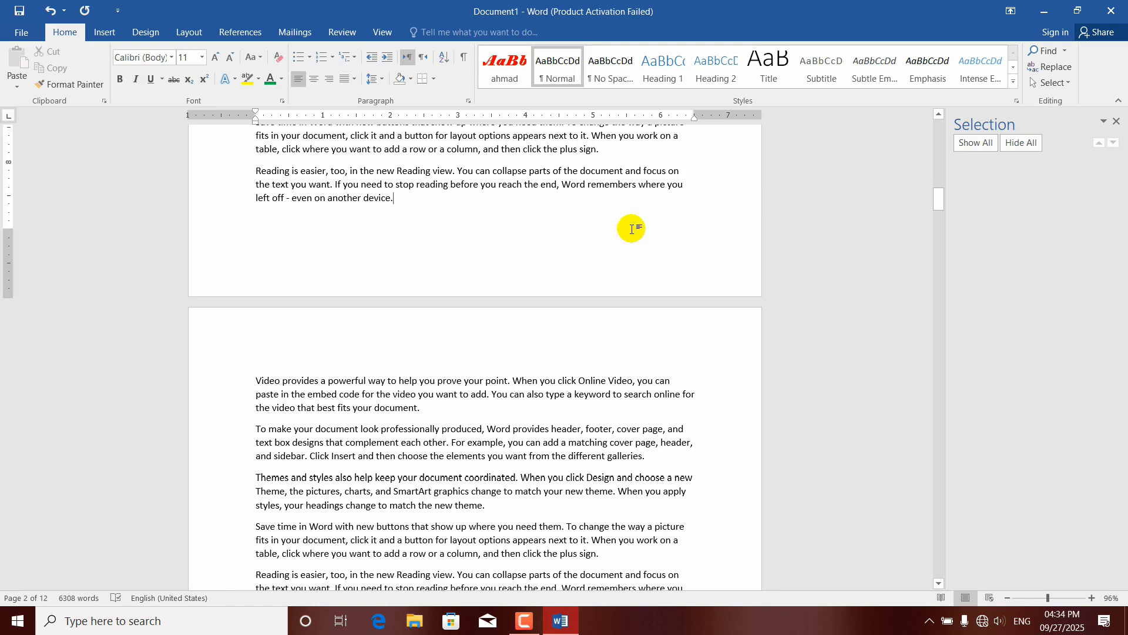
{"action": "left_click", "coordinate": [1116, 122]}
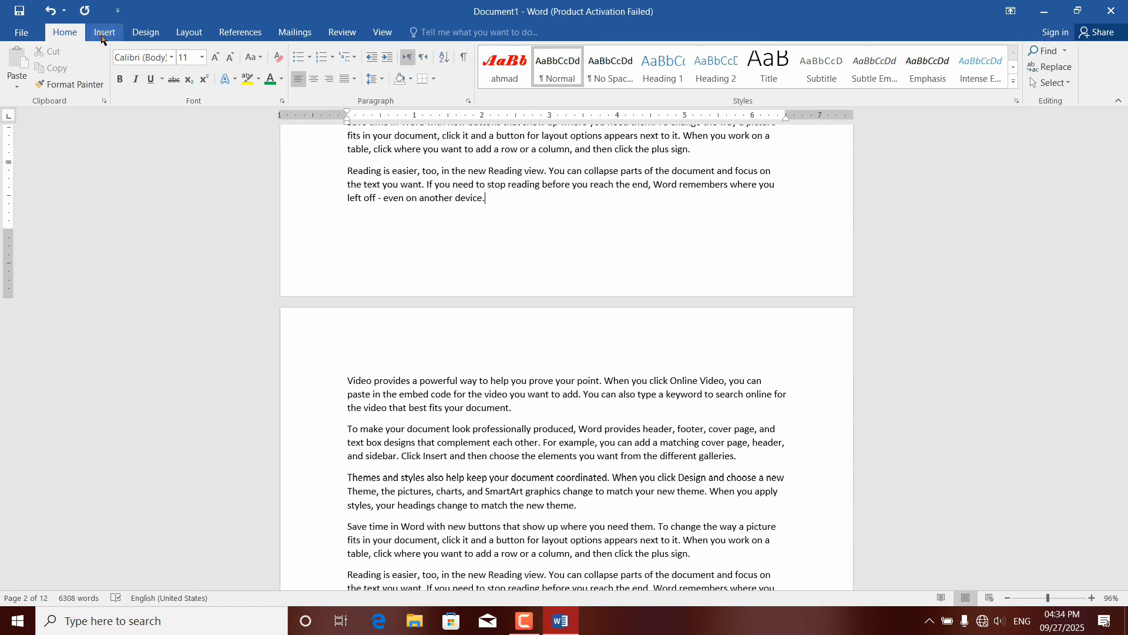
Draw a five-pointed star about 0.84" high and 0.72" wide over the last paragraph on page 2.
{"action": "left_click", "coordinate": [105, 33]}
{"action": "left_click", "coordinate": [211, 81]}
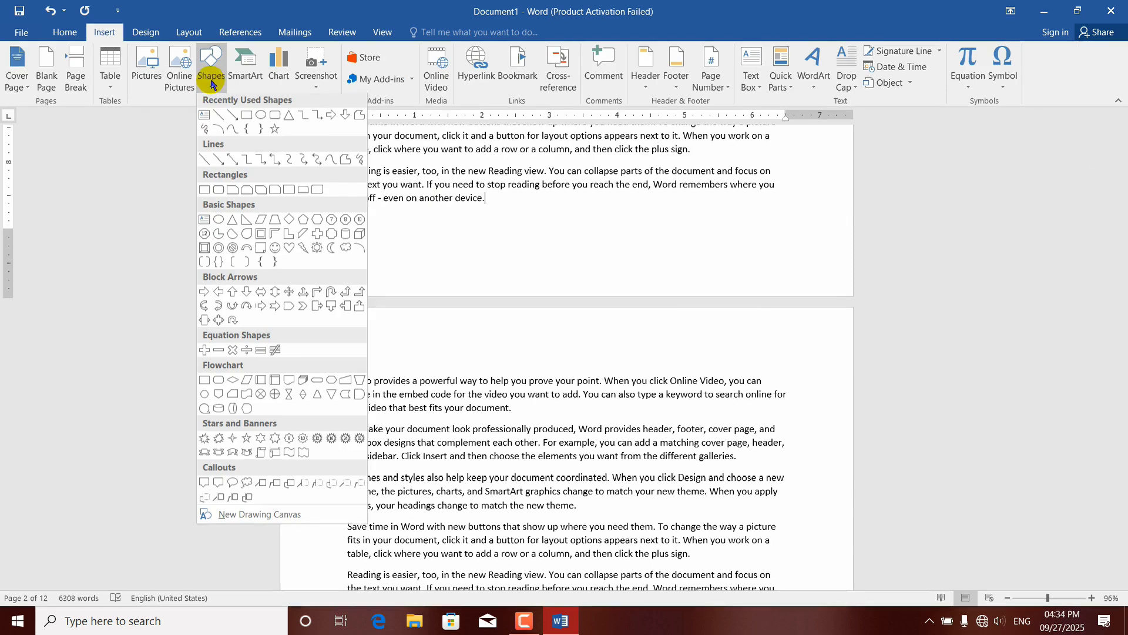
{"action": "left_click", "coordinate": [274, 130]}
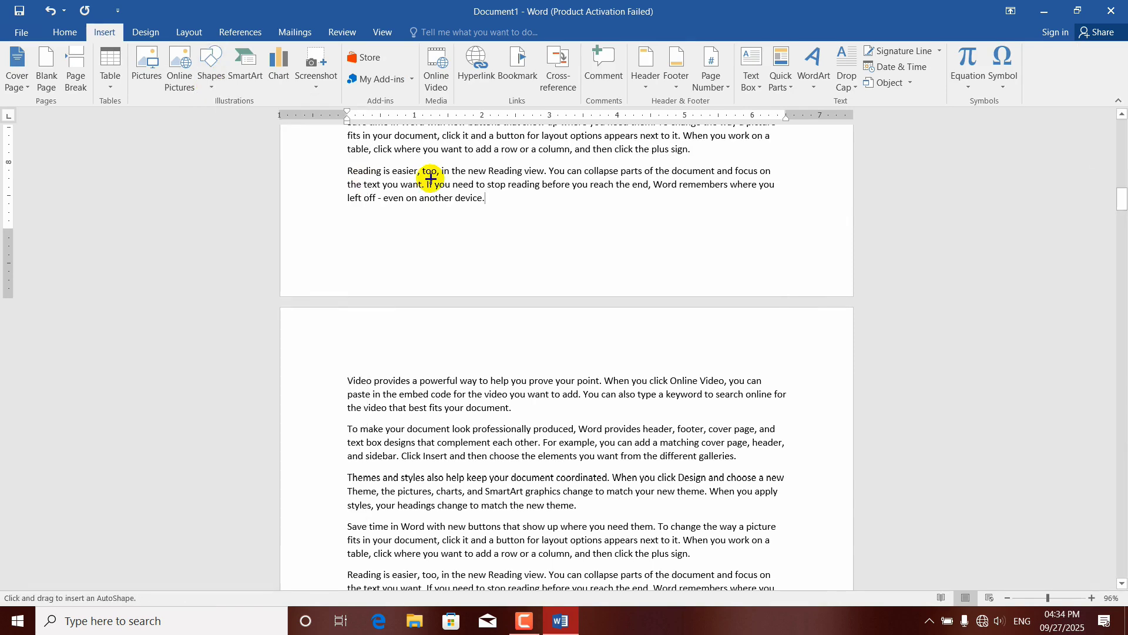
{"action": "left_click_drag", "start_coordinate": [430, 179], "coordinate": [480, 237]}
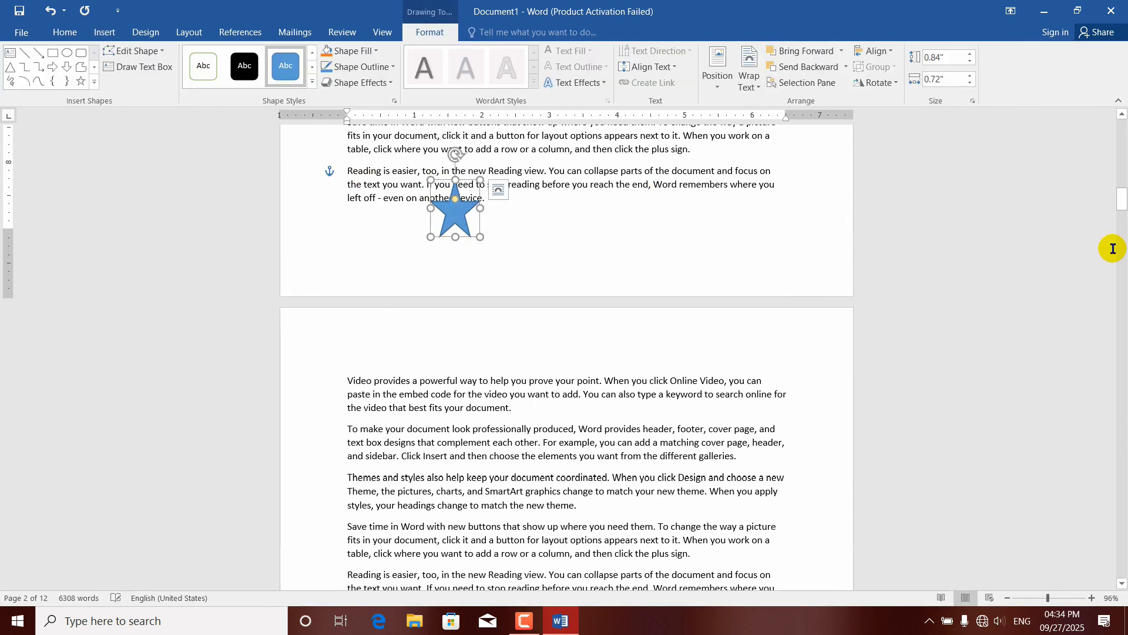
{"action": "left_click_drag", "start_coordinate": [1121, 190], "coordinate": [1122, 133]}
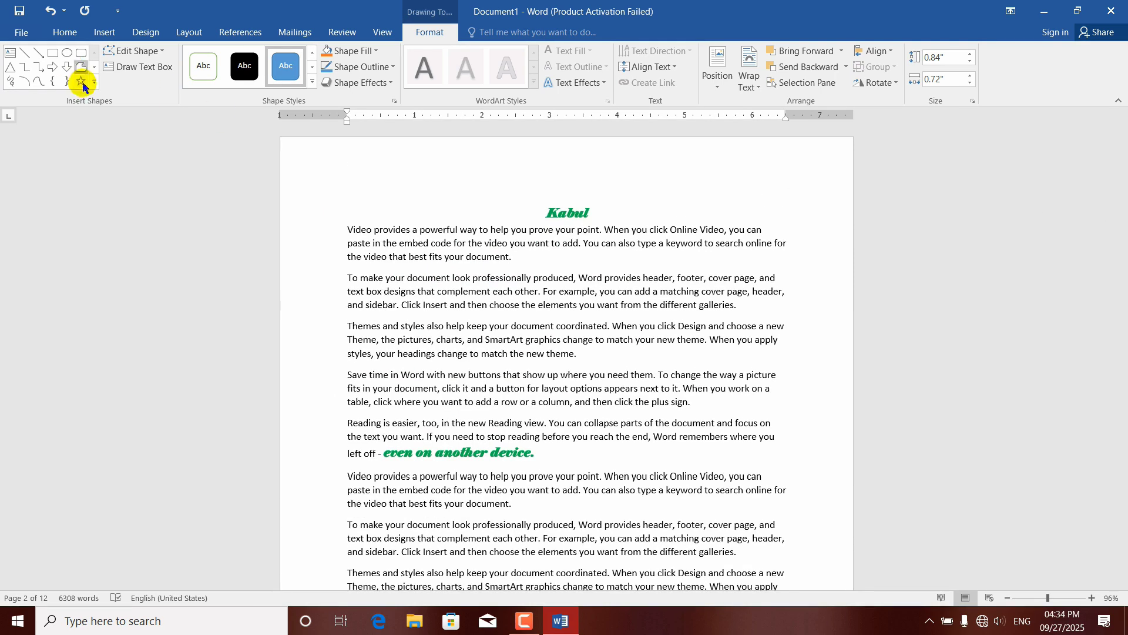